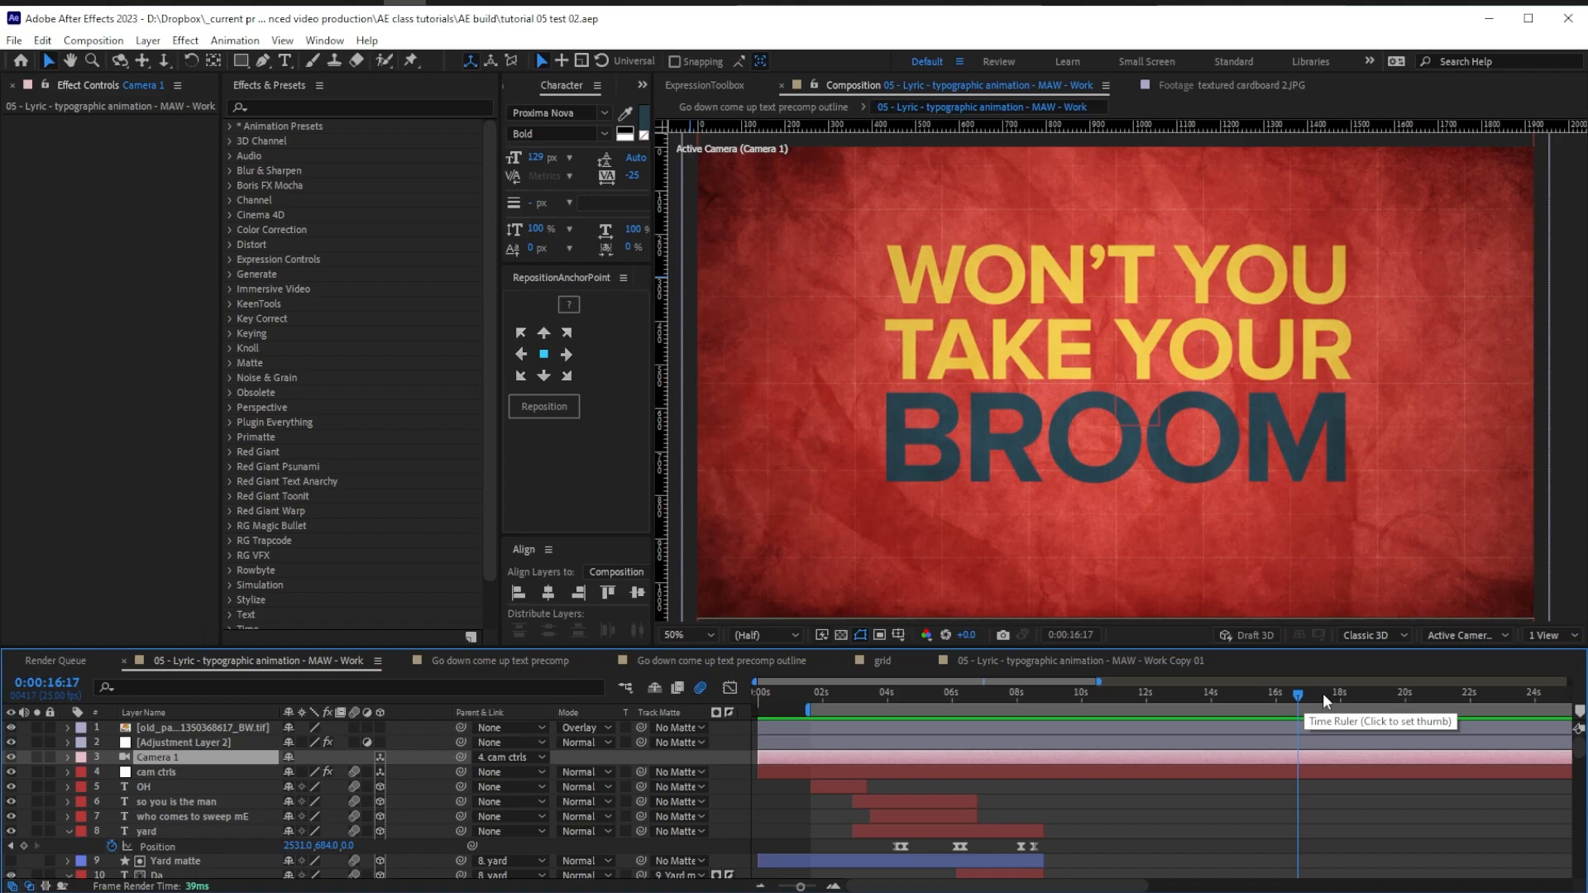
Scrub forward through the After Effects lyric composition from about 16 seconds to preview the text animation
{"action": "mouse_move", "coordinate": [1305, 691]}
{"action": "left_mouse_down"}
{"action": "mouse_move", "coordinate": [1127, 697]}
{"action": "mouse_move", "coordinate": [1447, 696]}
{"action": "mouse_move", "coordinate": [1158, 699]}
{"action": "mouse_move", "coordinate": [1383, 700]}
{"action": "left_mouse_up"}
{"action": "left_click", "coordinate": [699, 688]}
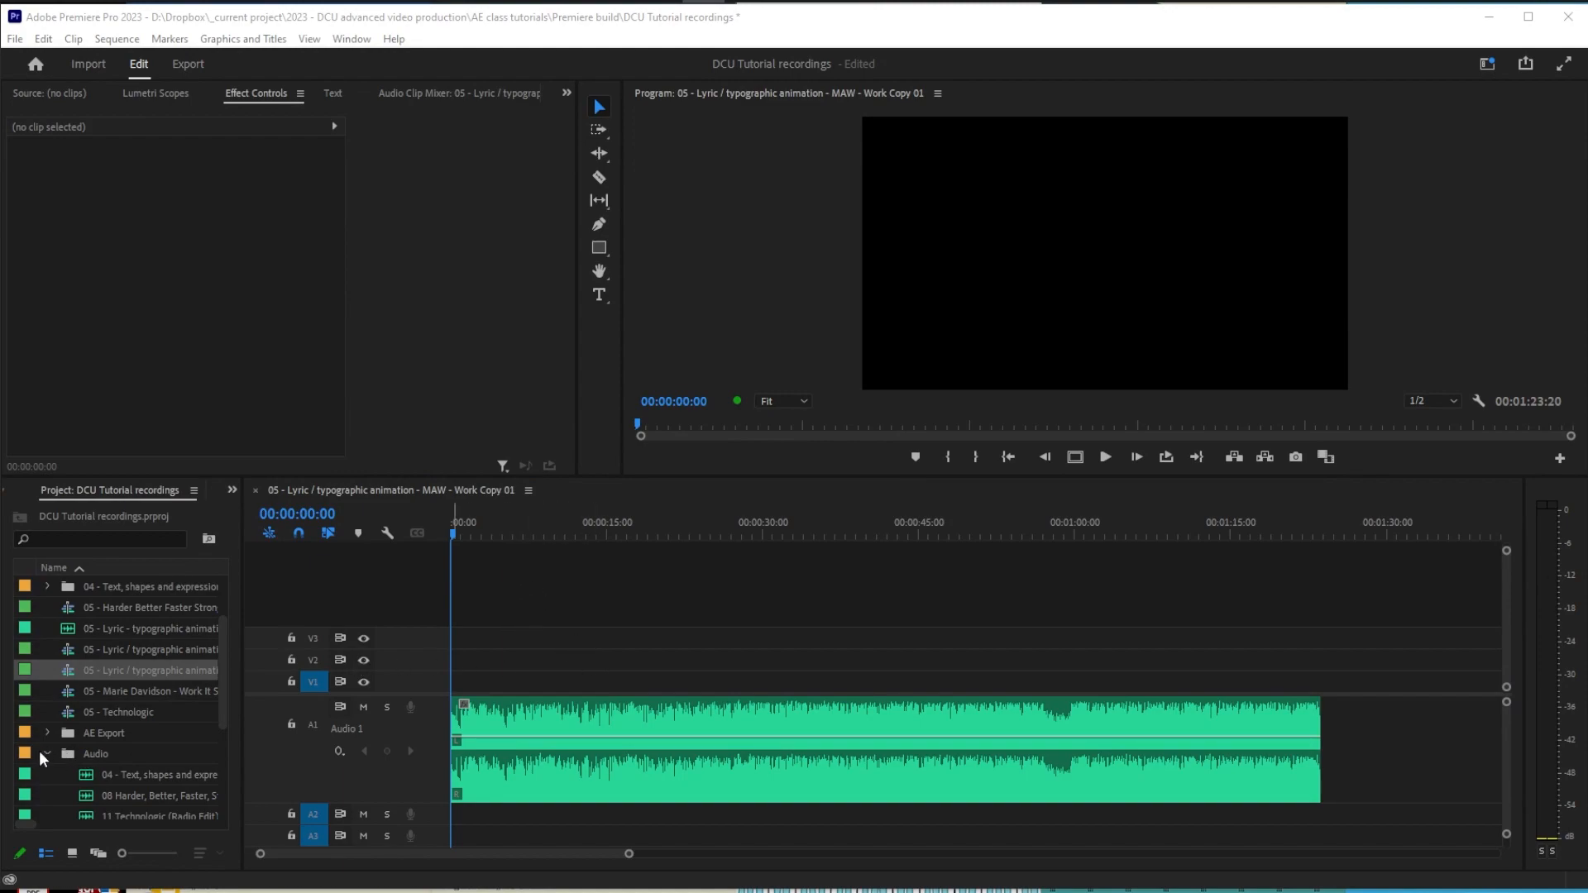
{"action": "left_click", "coordinate": [67, 770]}
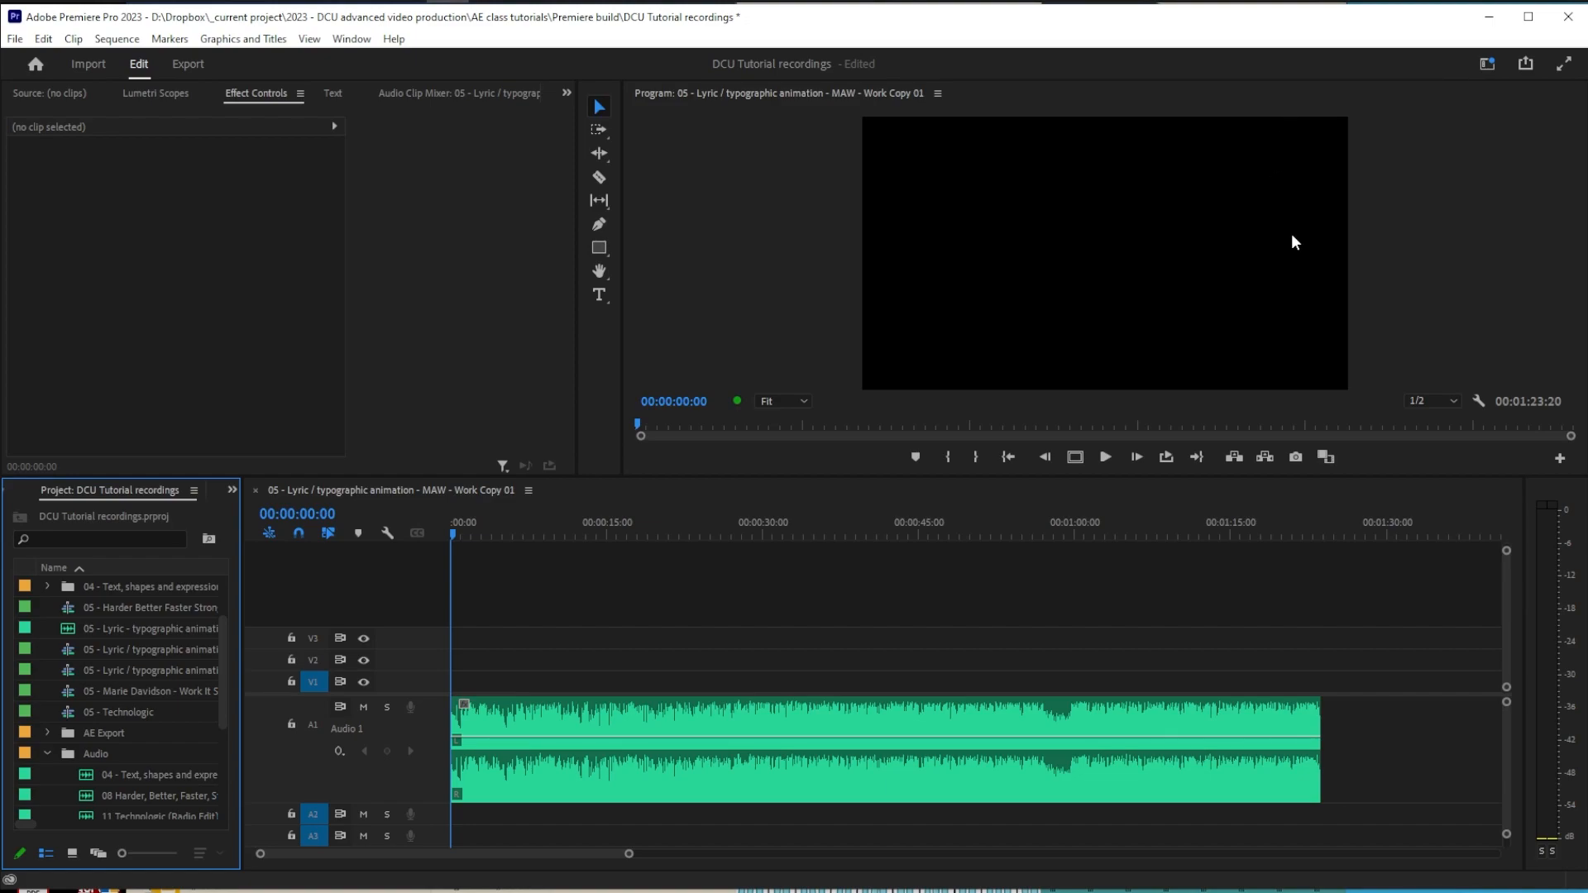
{"action": "left_click", "coordinate": [1419, 527]}
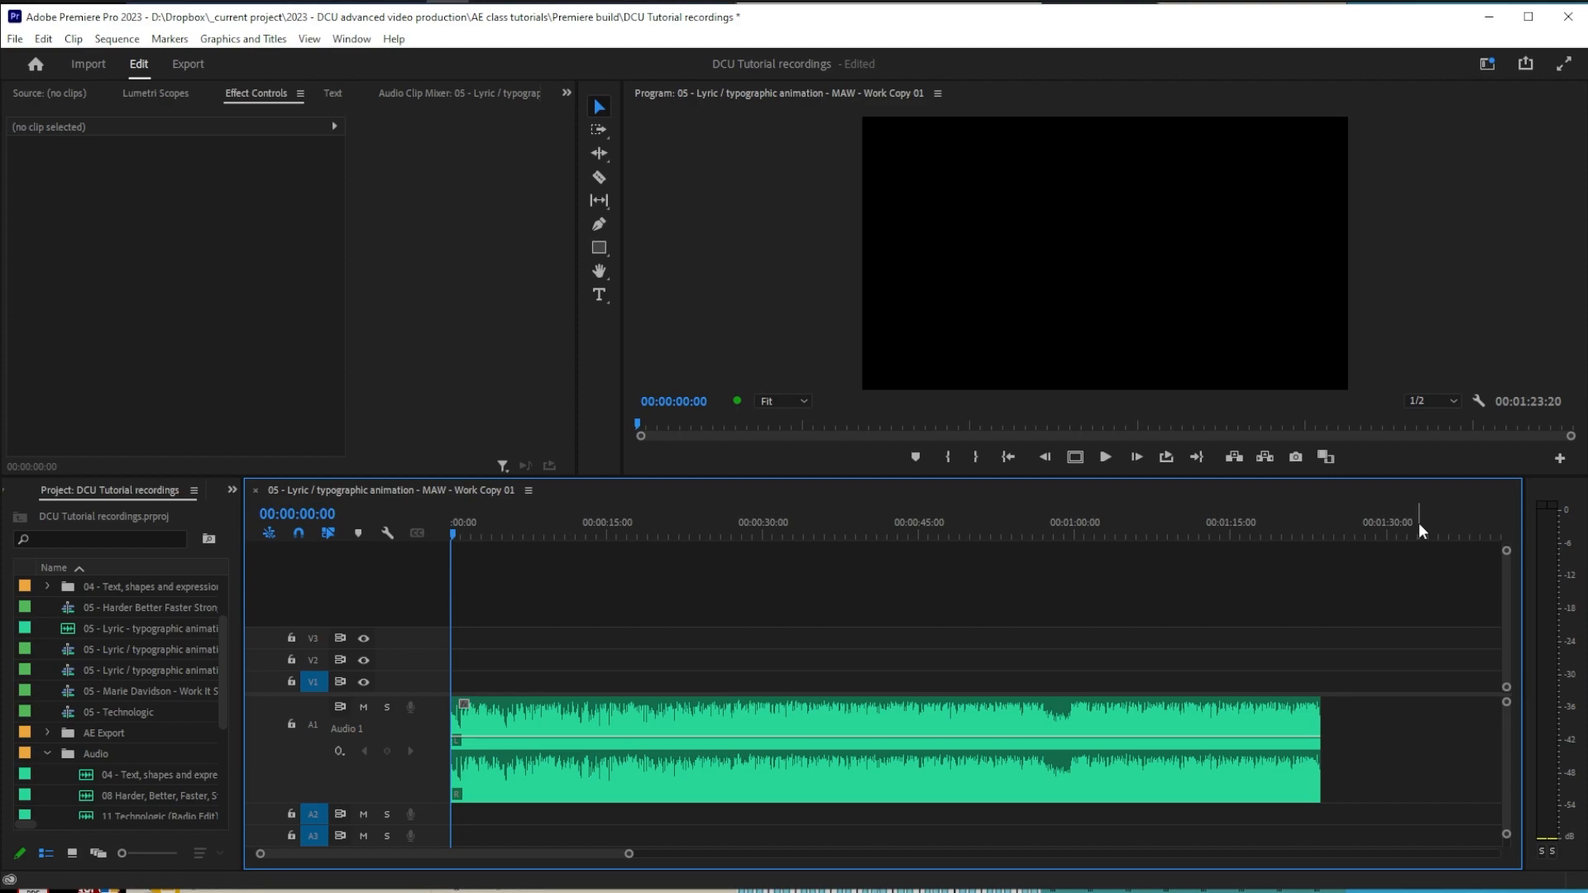
{"action": "mouse_move", "coordinate": [1147, 761]}
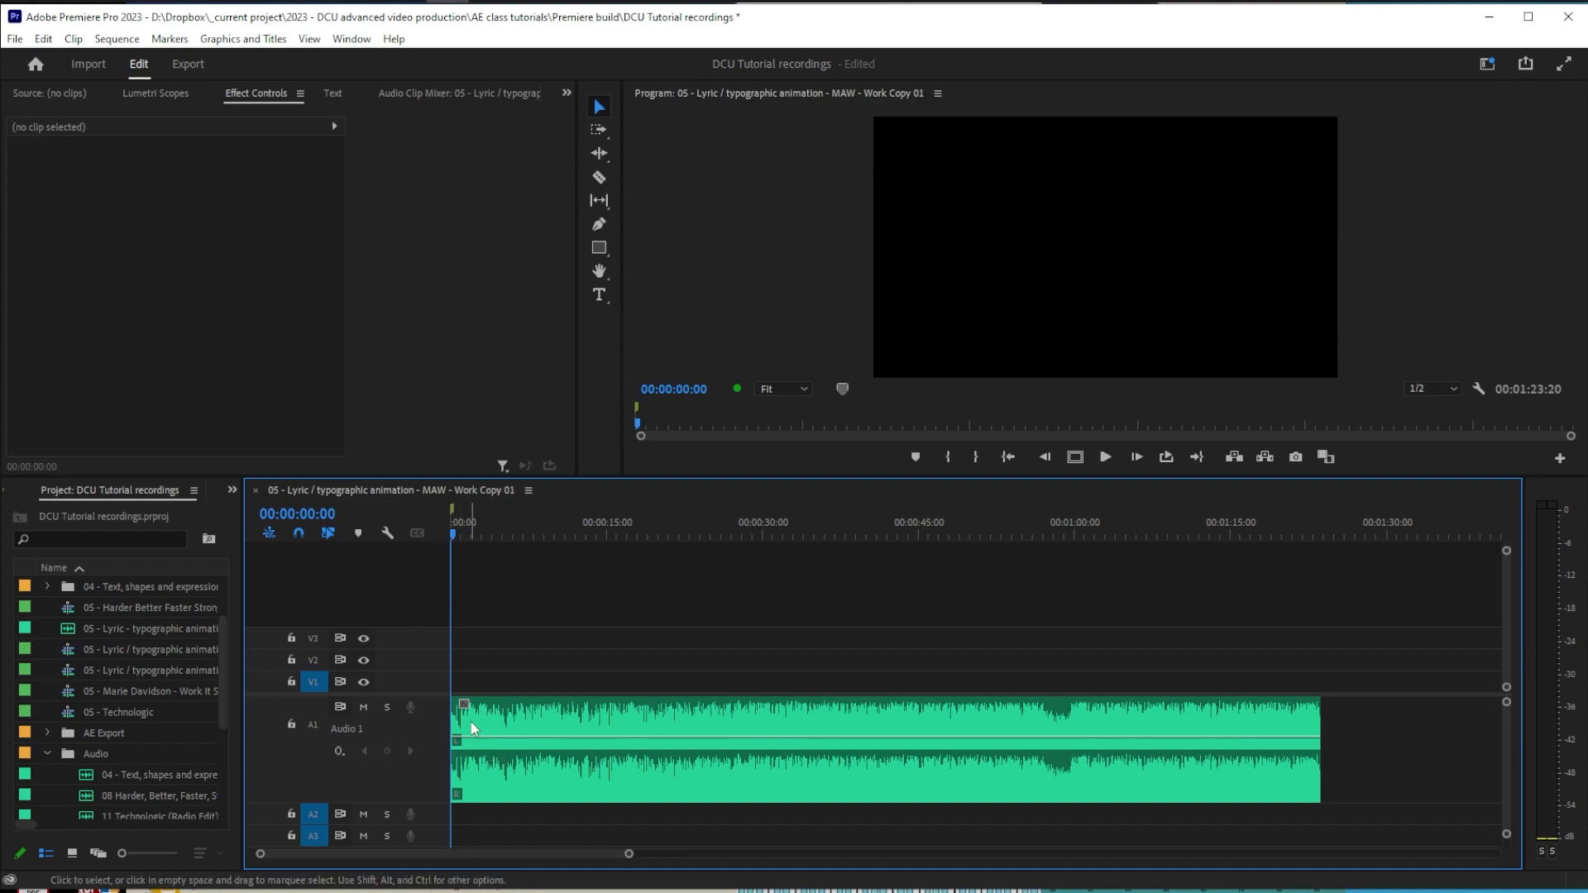
Deselect the audio clip, play the sequence from the start, and add a sequence marker on each lyric up to about 24 seconds
{"action": "left_click", "coordinate": [499, 725]}
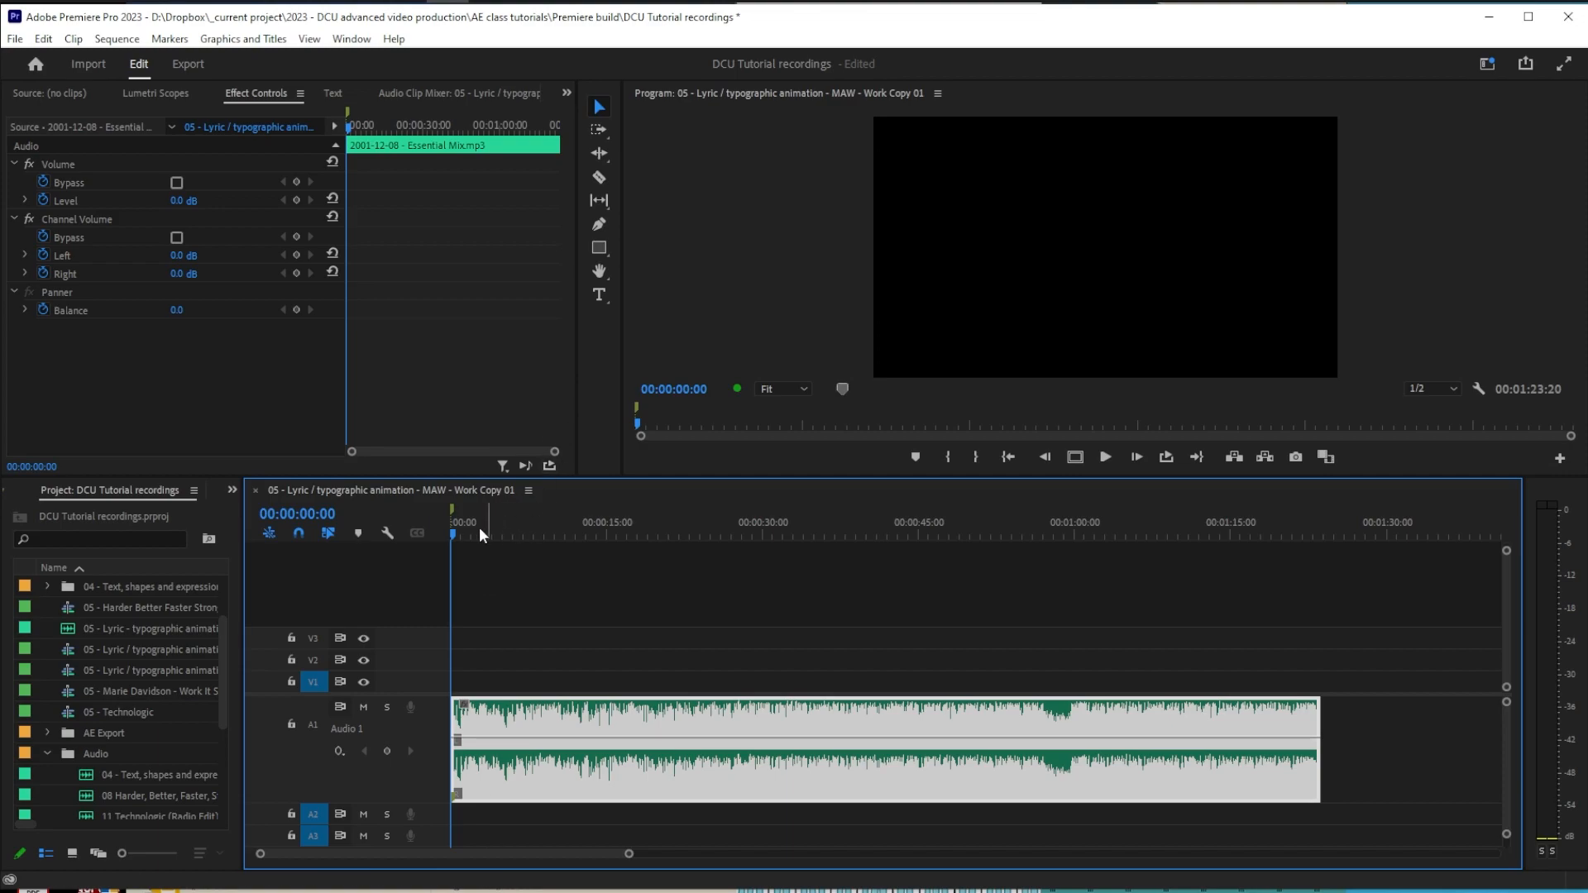
{"action": "left_click", "coordinate": [500, 556]}
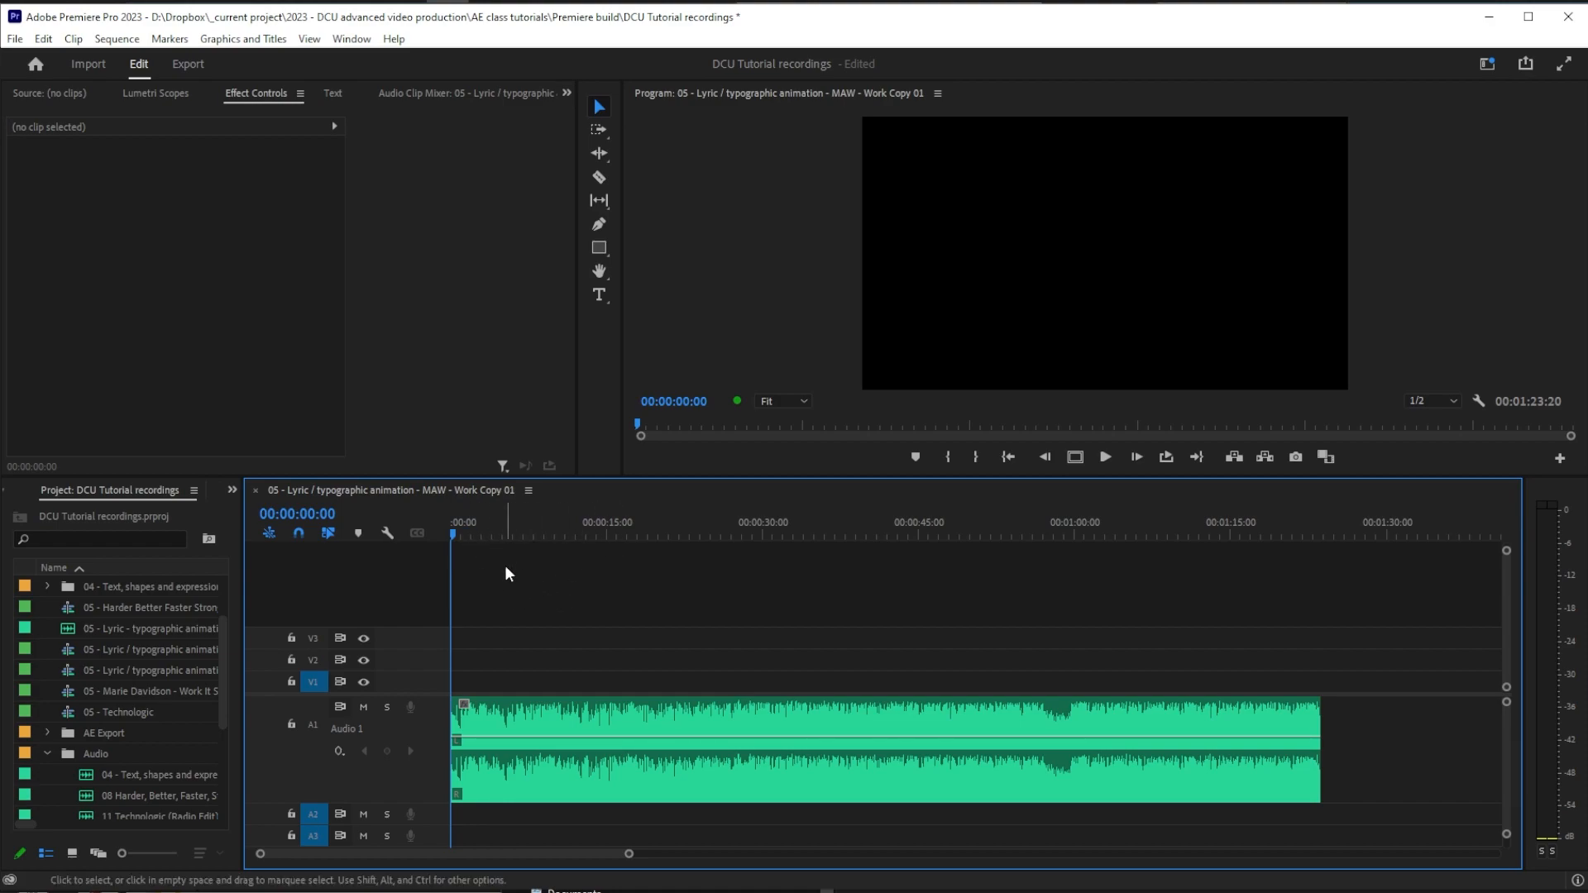
{"action": "key", "text": "space"}
{"action": "key", "text": "m"}
{"action": "key", "text": "m"}
{"action": "key", "text": "m"}
{"action": "key", "text": "m"}
{"action": "key", "text": "m"}
{"action": "key", "text": "m"}
{"action": "key", "text": "m"}
{"action": "key", "text": "m"}
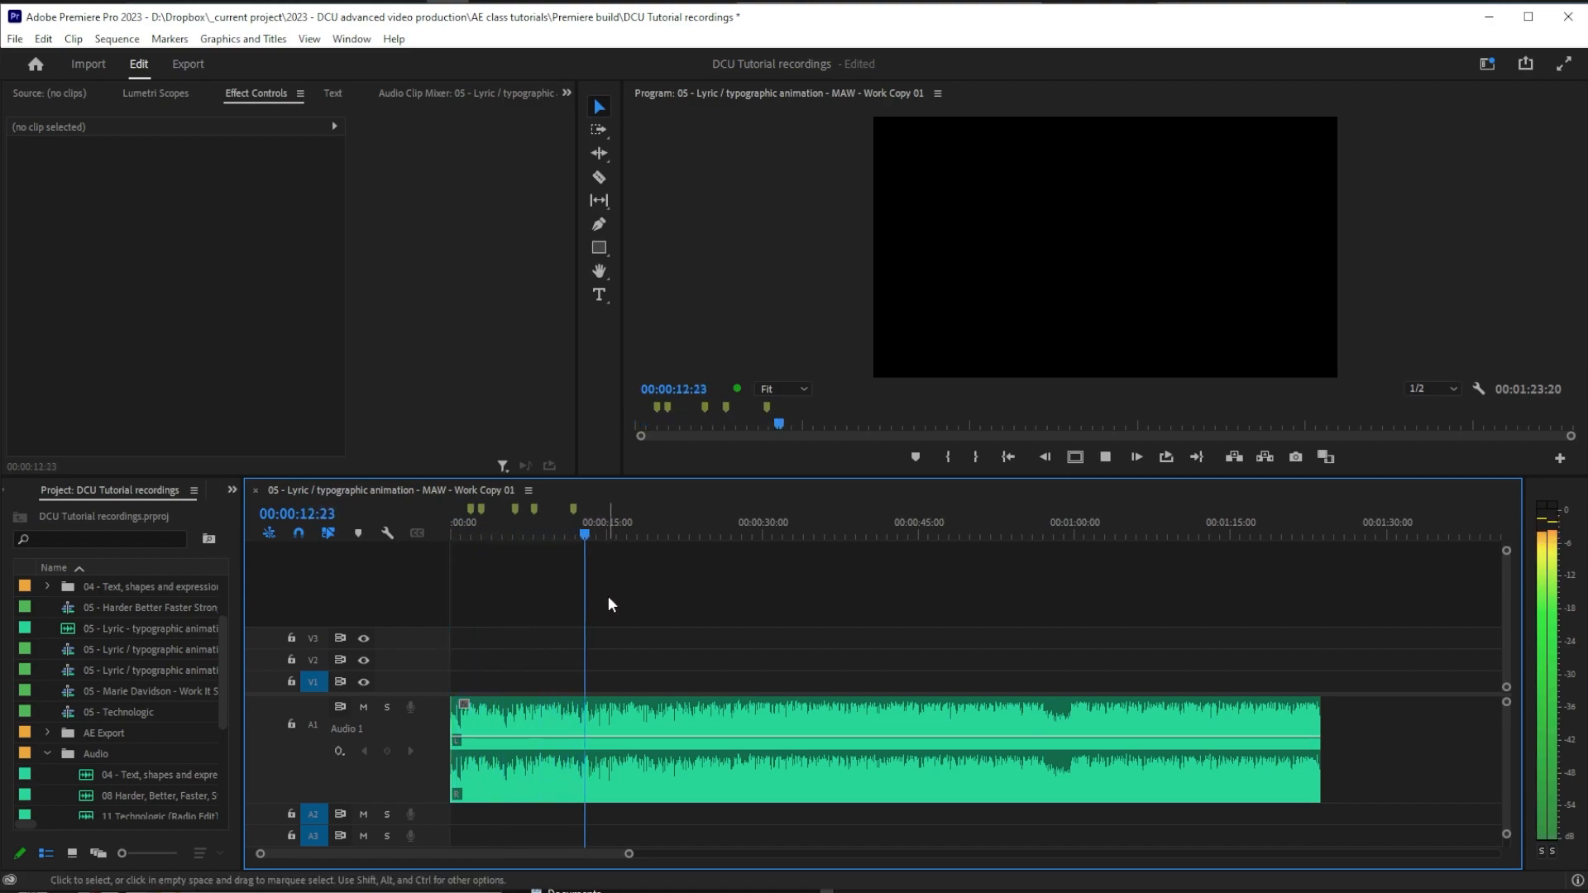
{"action": "key", "text": "m"}
{"action": "key", "text": "m"}
{"action": "key", "text": "m"}
{"action": "key", "text": "m"}
{"action": "key", "text": "m"}
{"action": "key", "text": "m"}
{"action": "key", "text": "m"}
{"action": "key", "text": "m"}
{"action": "key", "text": "m"}
{"action": "key", "text": "m"}
{"action": "key", "text": "m"}
{"action": "key", "text": "m"}
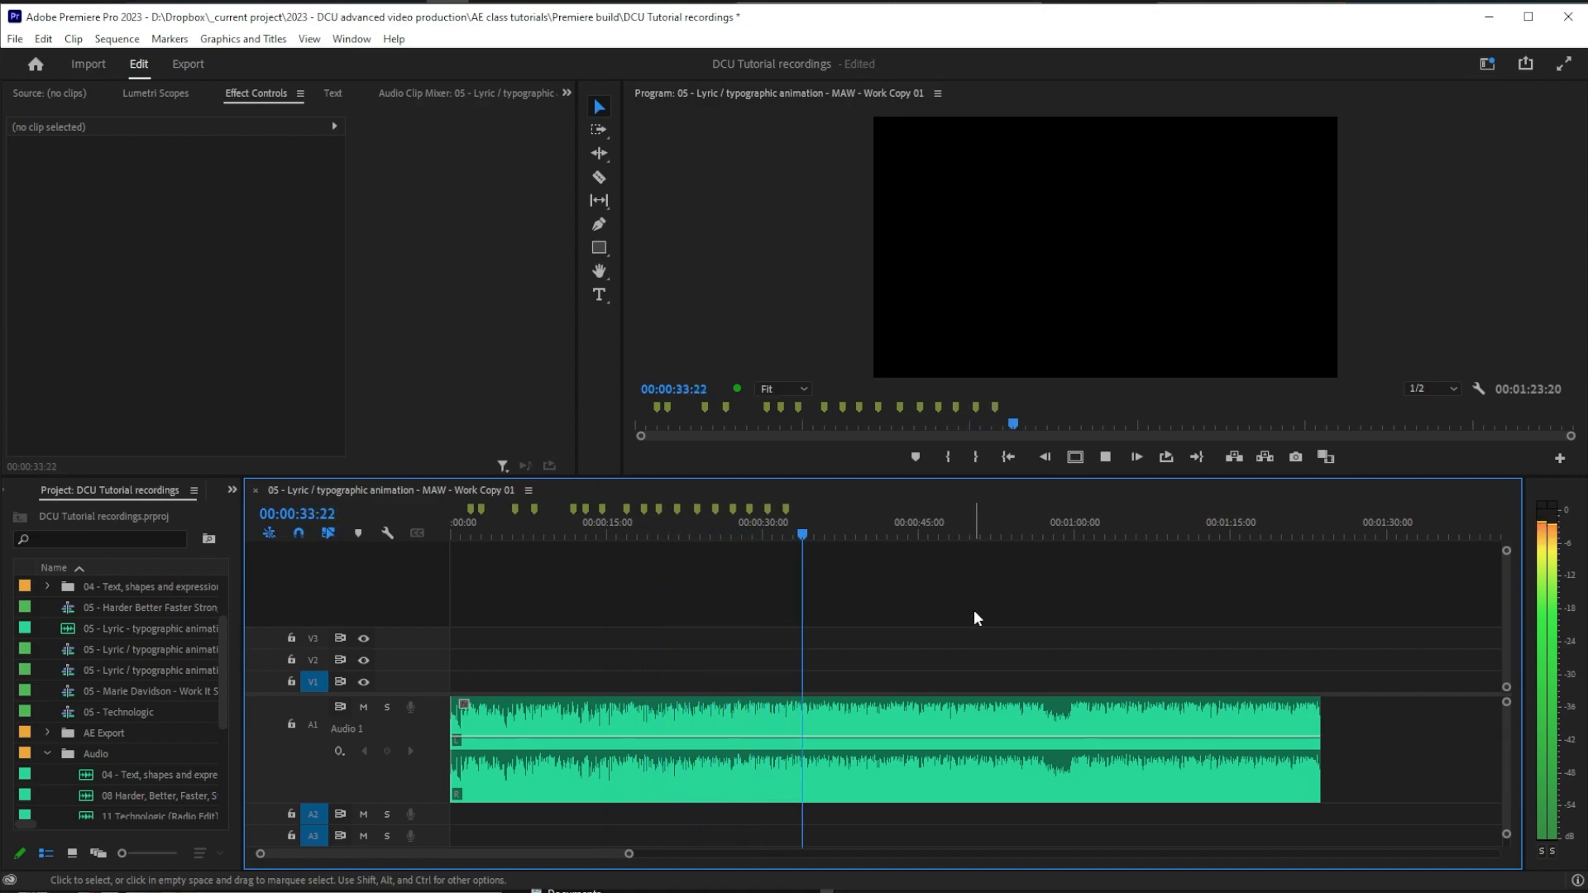
{"action": "key", "text": "m"}
{"action": "key", "text": "m"}
{"action": "key", "text": "m"}
Resume playback from 00:00:20:02 and add a marker on each remaining lyric through about 56 seconds, stopping playback near 59 seconds
{"action": "left_click", "coordinate": [660, 531]}
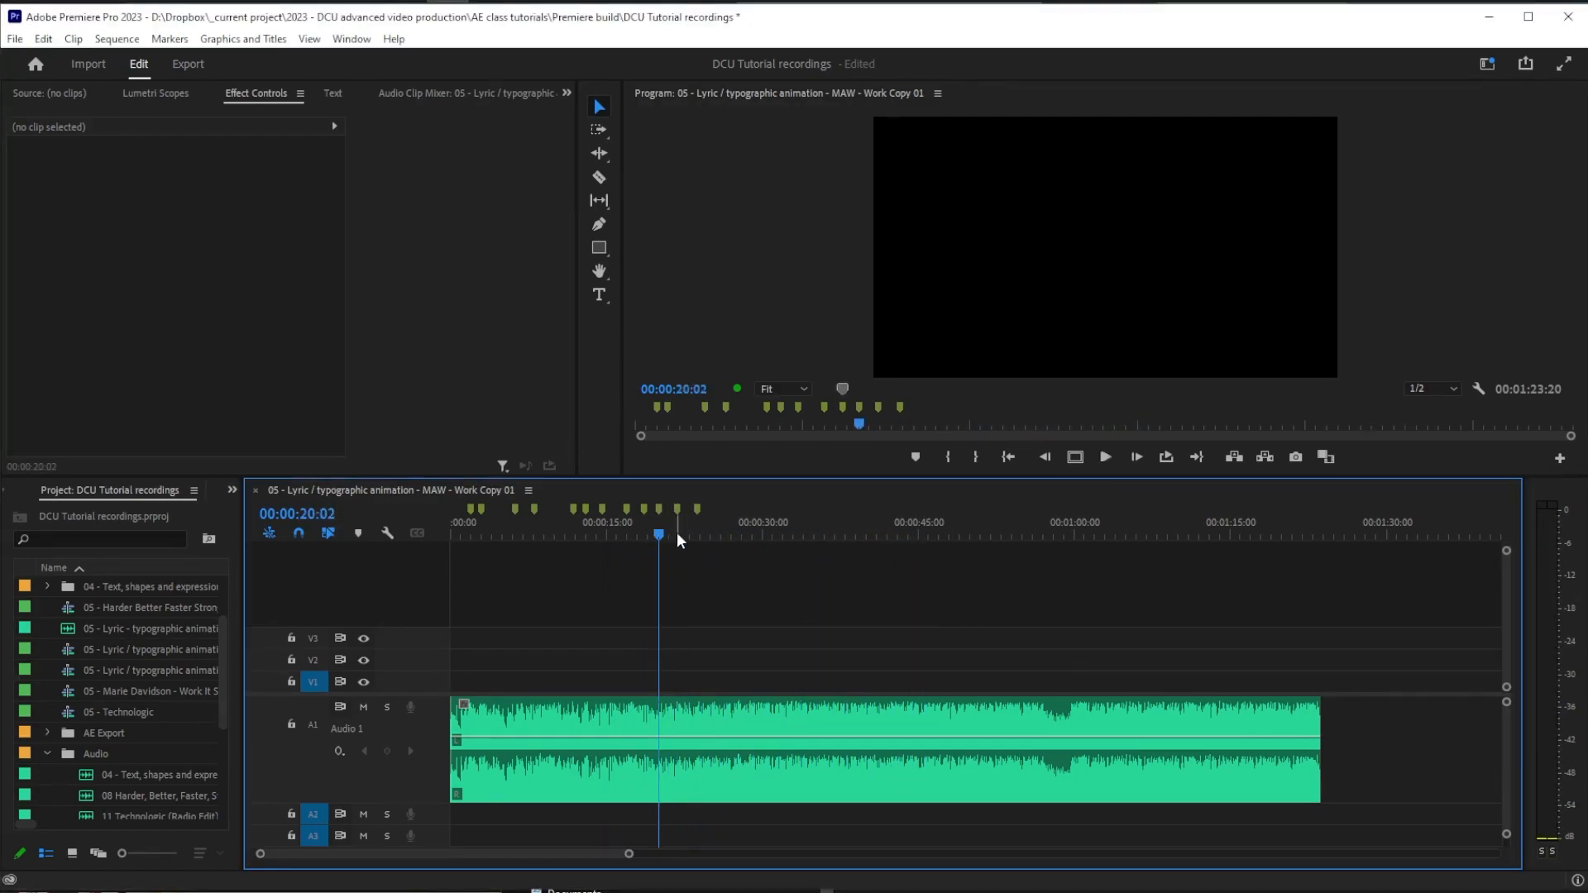
{"action": "key", "text": "space"}
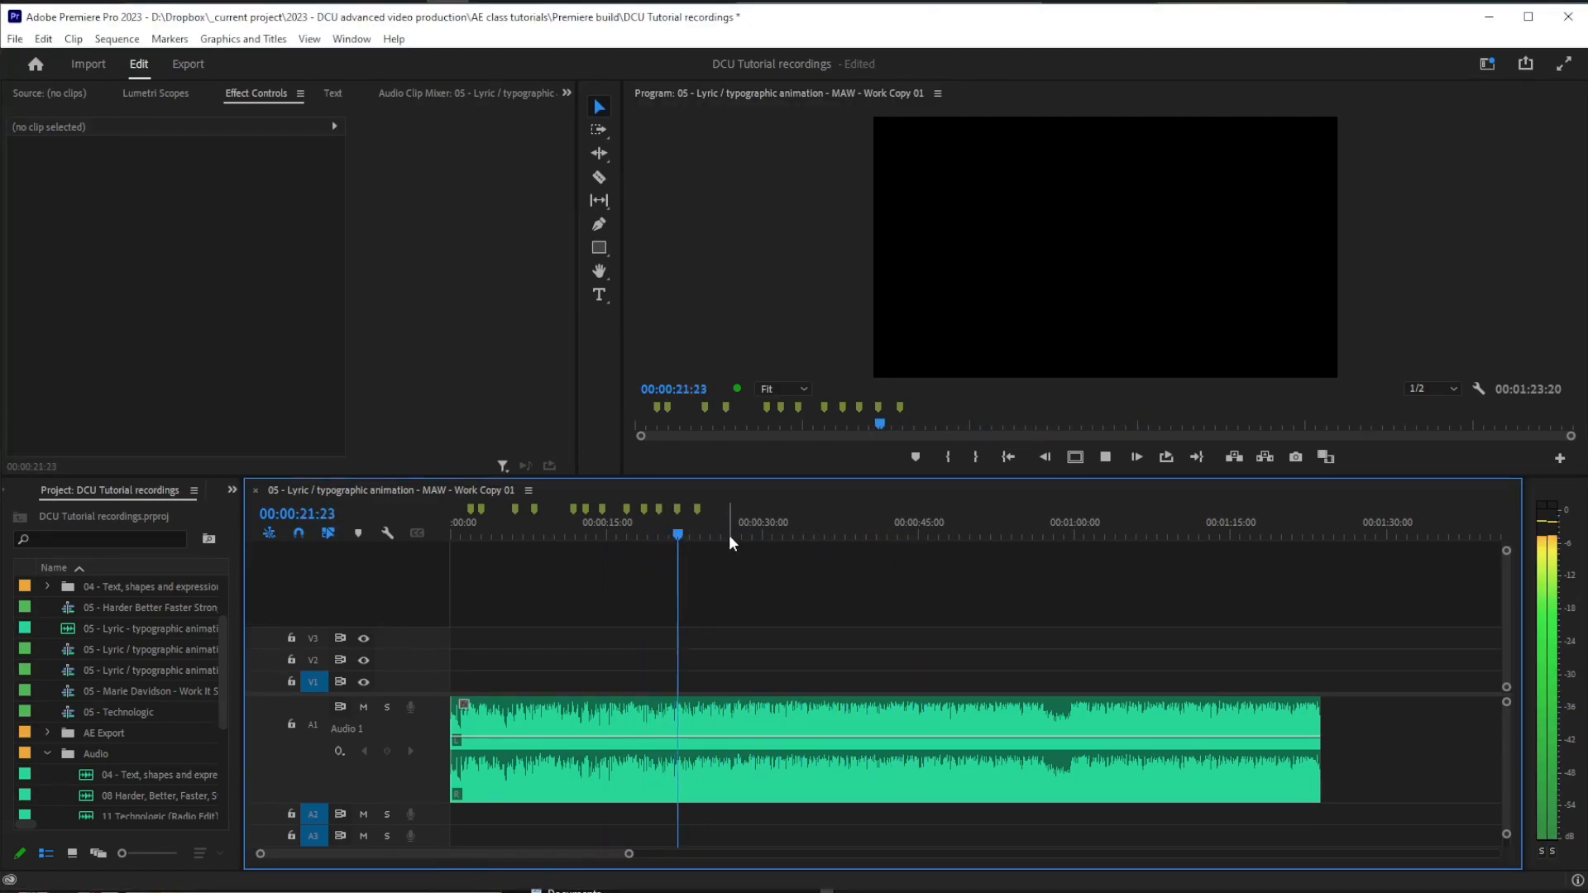
{"action": "key", "text": "m"}
{"action": "key", "text": "m"}
{"action": "key", "text": "m"}
{"action": "key", "text": "m"}
{"action": "key", "text": "m"}
{"action": "key", "text": "m"}
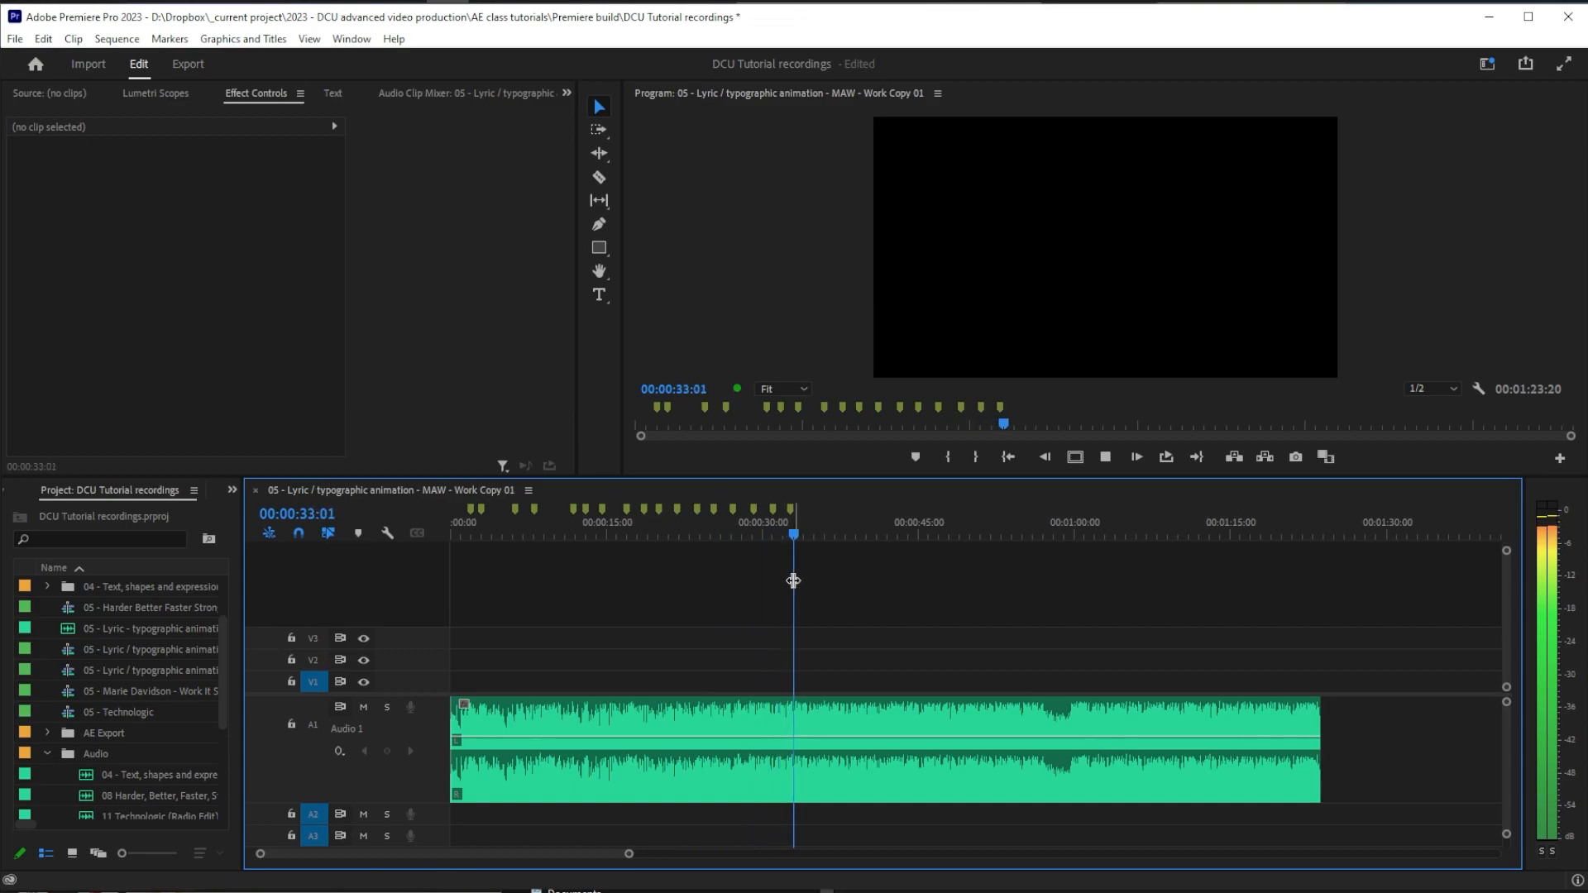
{"action": "key", "text": "m"}
{"action": "key", "text": "m"}
{"action": "key", "text": "m"}
{"action": "key", "text": "m"}
{"action": "key", "text": "m"}
{"action": "key", "text": "m"}
{"action": "key", "text": "m"}
{"action": "key", "text": "m"}
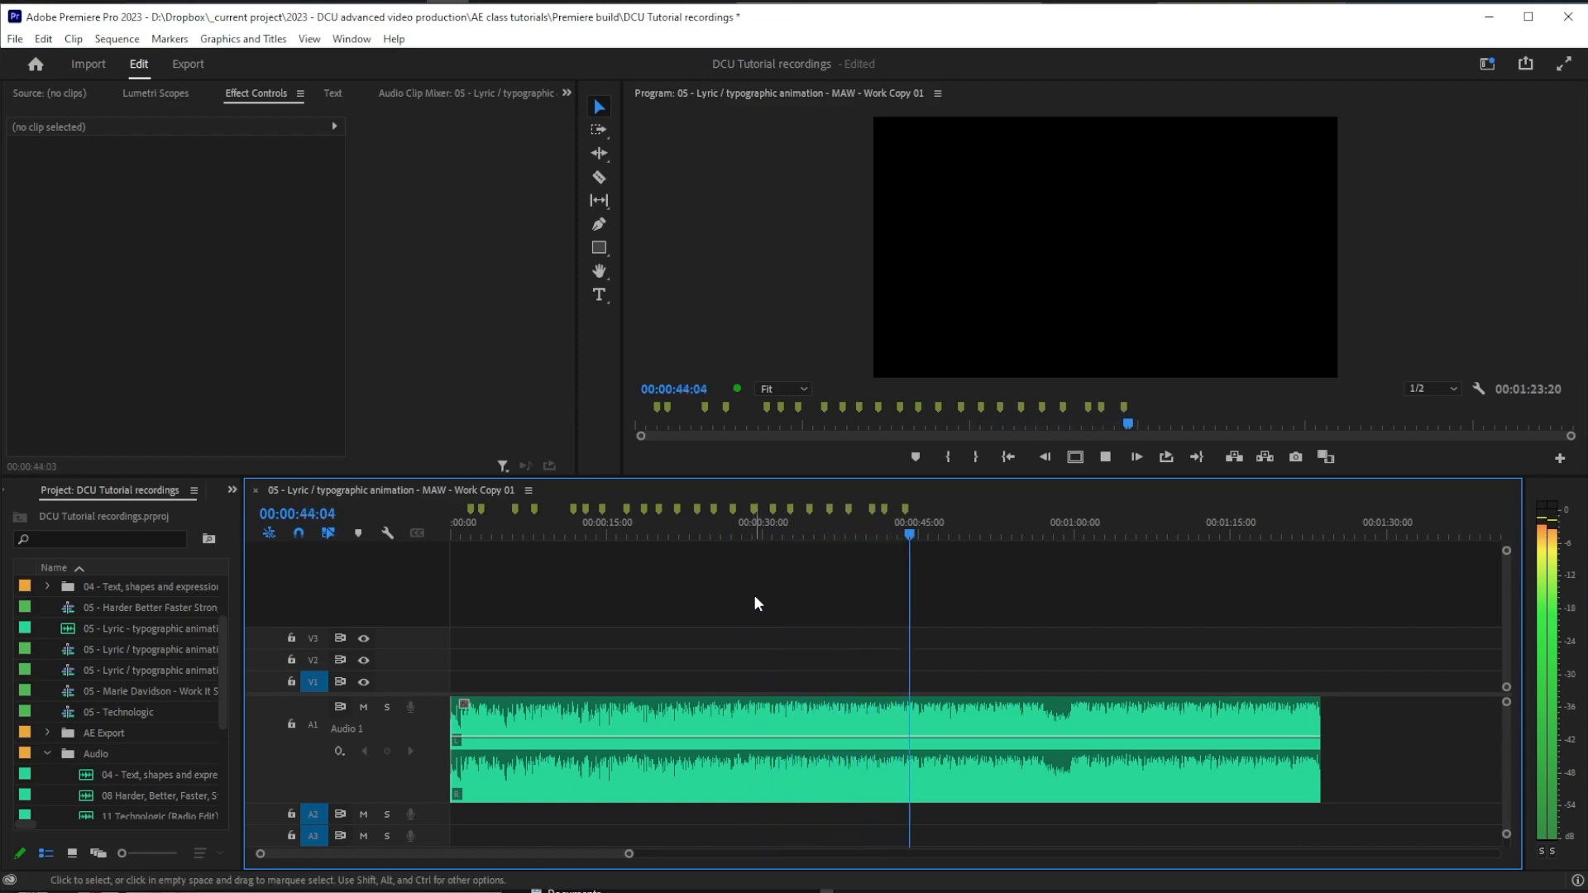
{"action": "key", "text": "m"}
{"action": "key", "text": "m"}
{"action": "key", "text": "m"}
{"action": "key", "text": "m"}
{"action": "key", "text": "m"}
{"action": "key", "text": "m"}
{"action": "key", "text": "m"}
{"action": "key", "text": "m"}
{"action": "key", "text": "m"}
{"action": "key", "text": "m"}
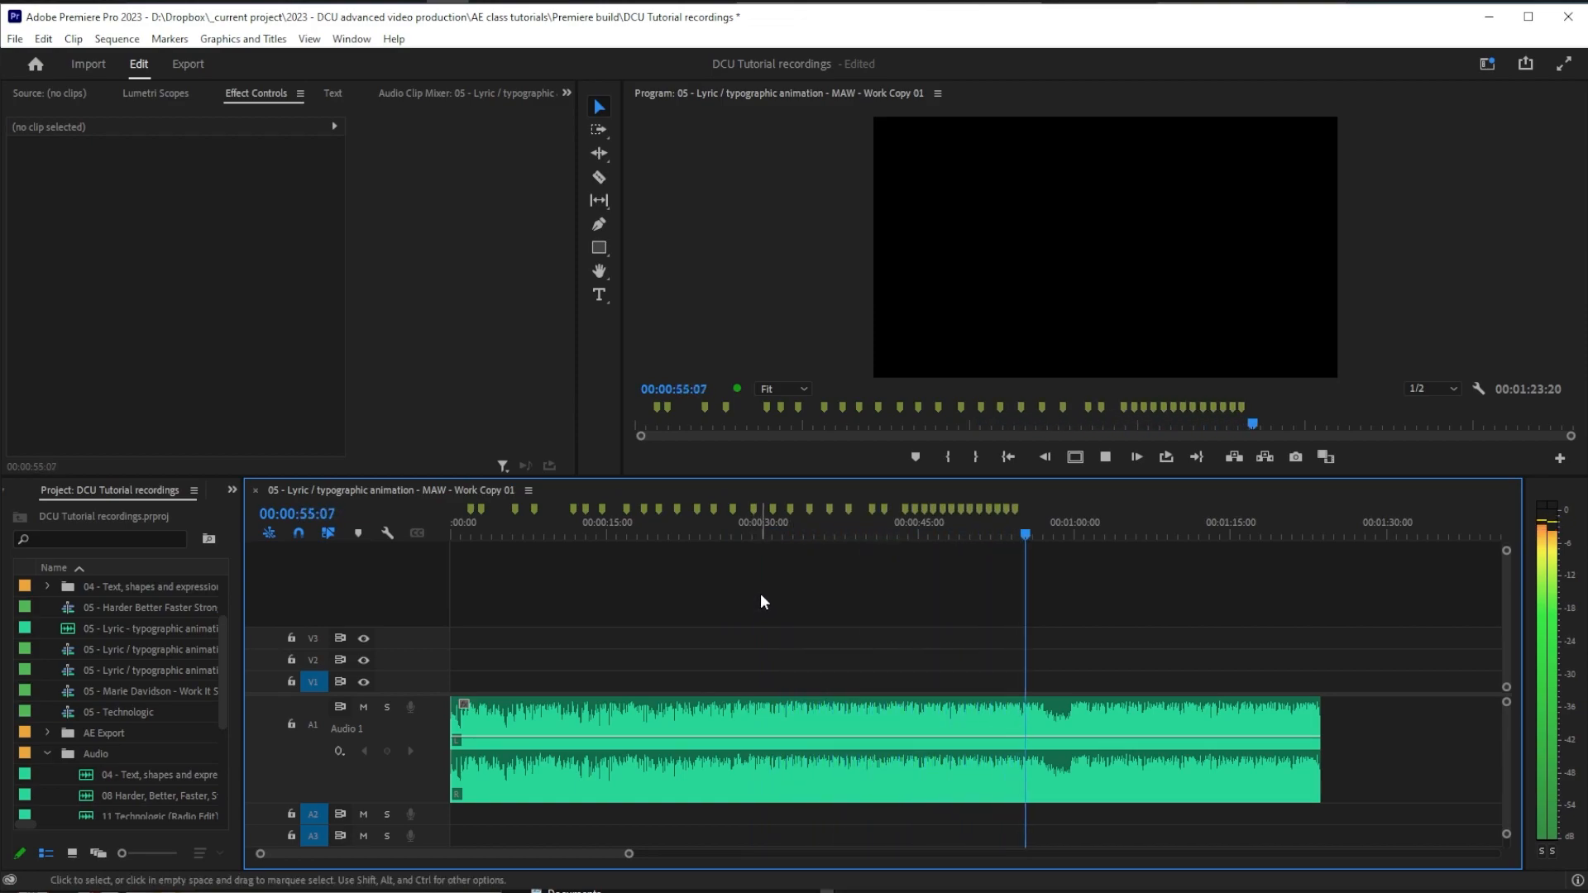
{"action": "key", "text": "space"}
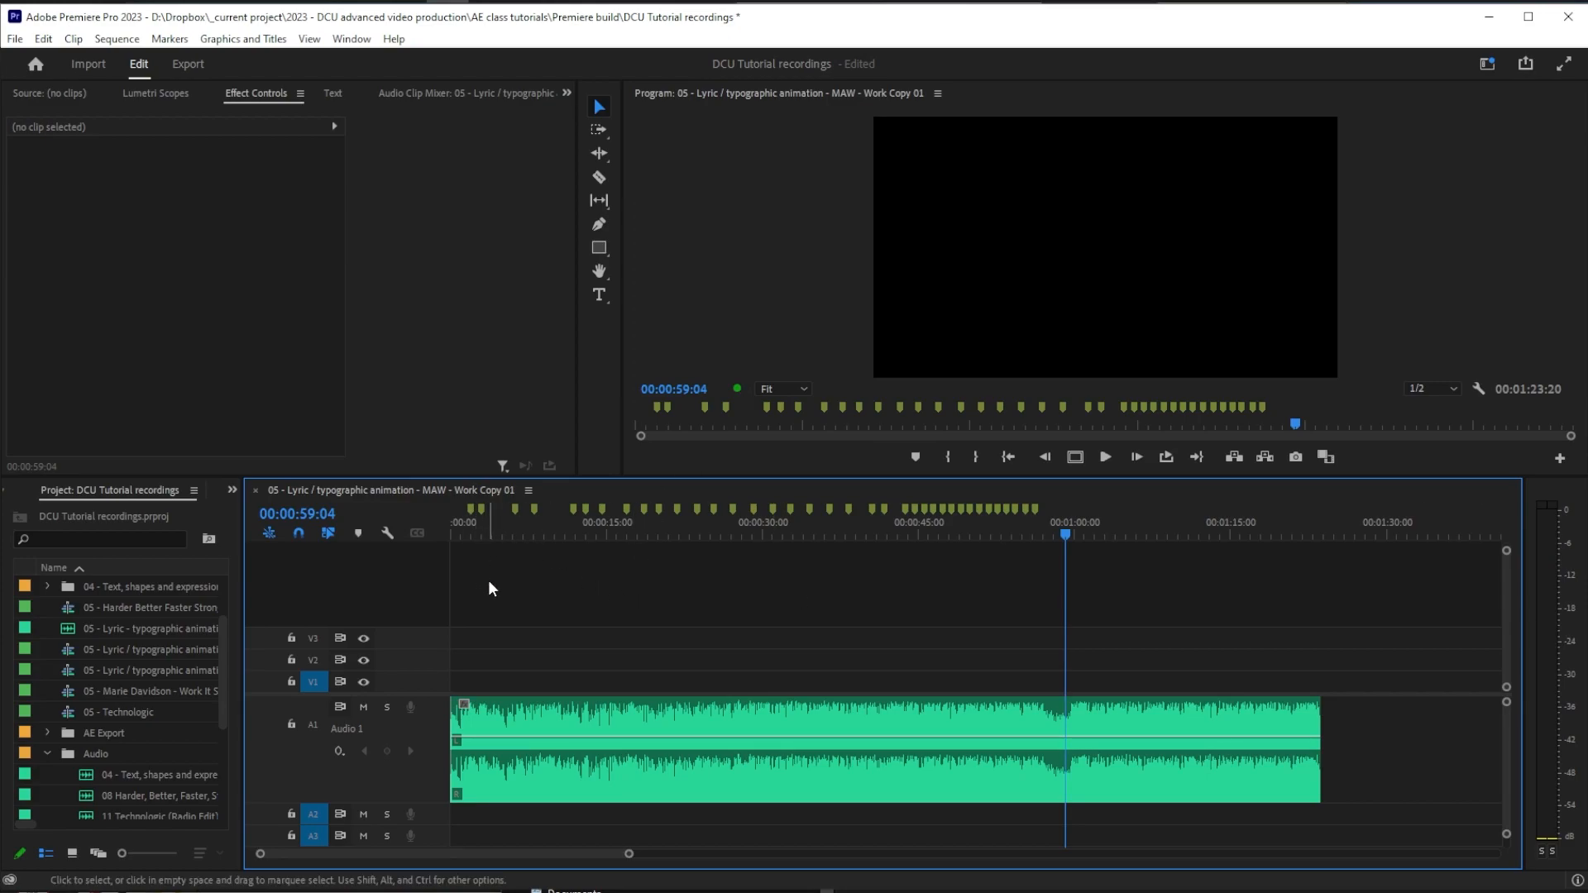
Name the first marker, at 00:00:01:24, "Oh"
{"action": "left_click", "coordinate": [489, 534]}
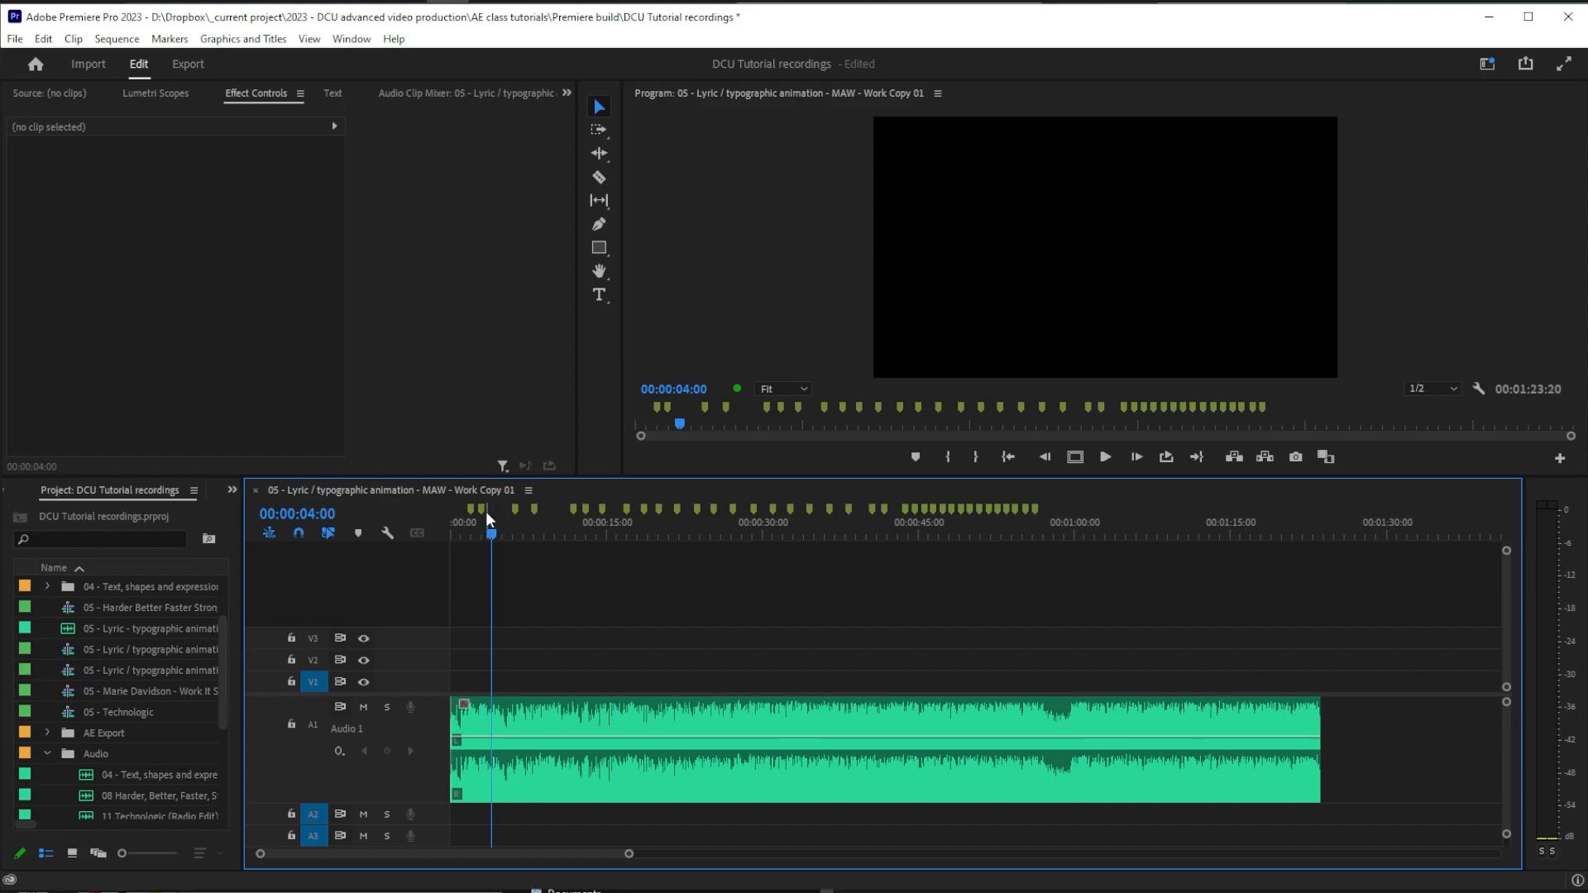
{"action": "left_click", "coordinate": [469, 528]}
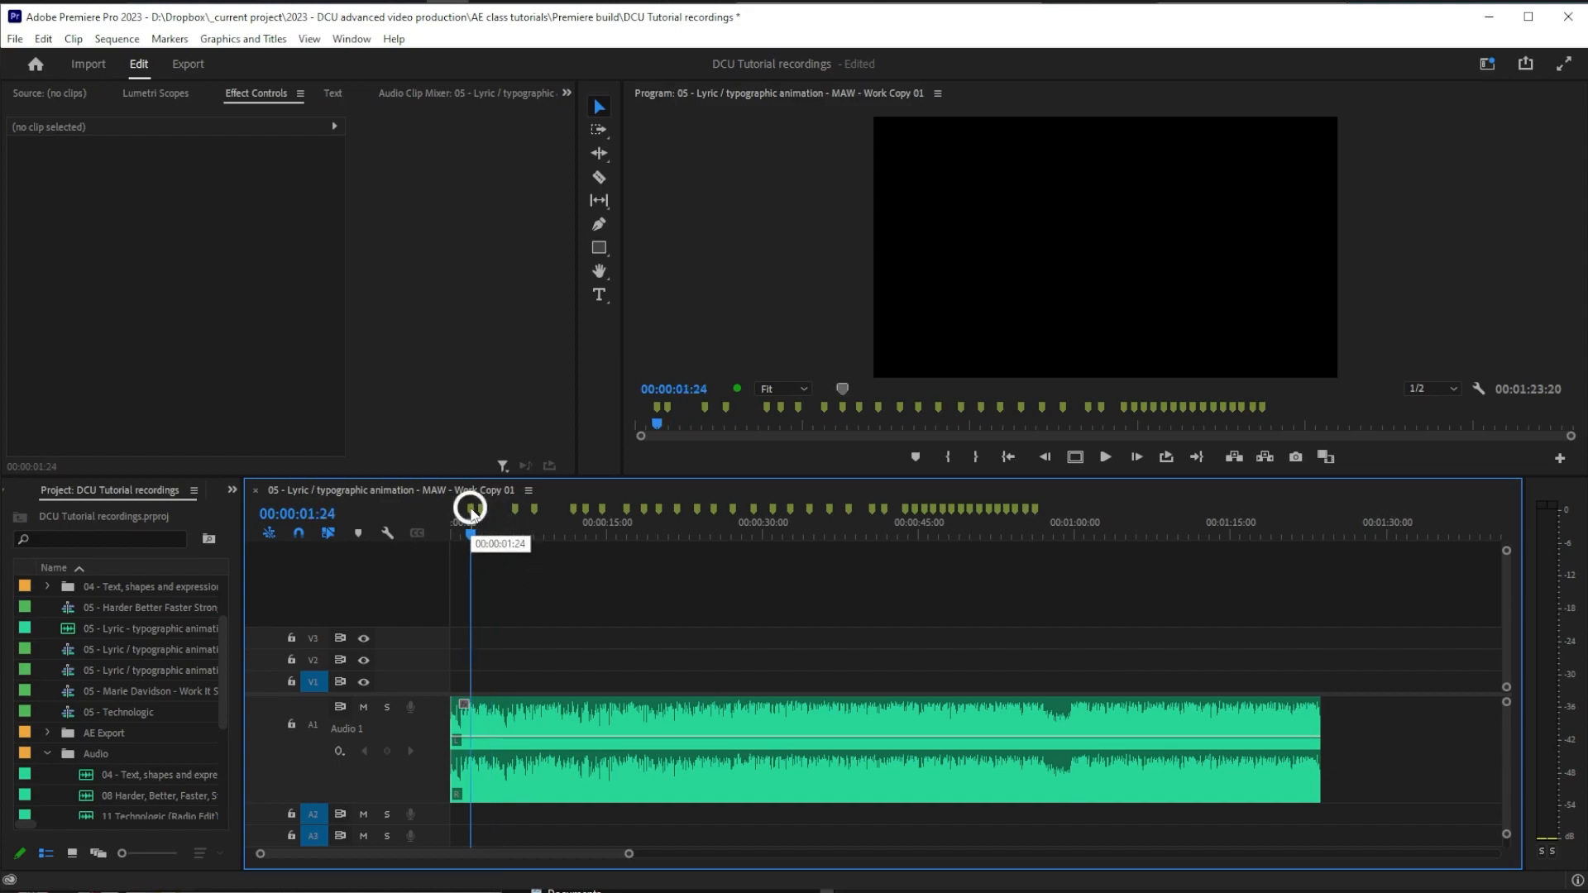
{"action": "right_click", "coordinate": [474, 513]}
{"action": "left_click", "coordinate": [572, 818]}
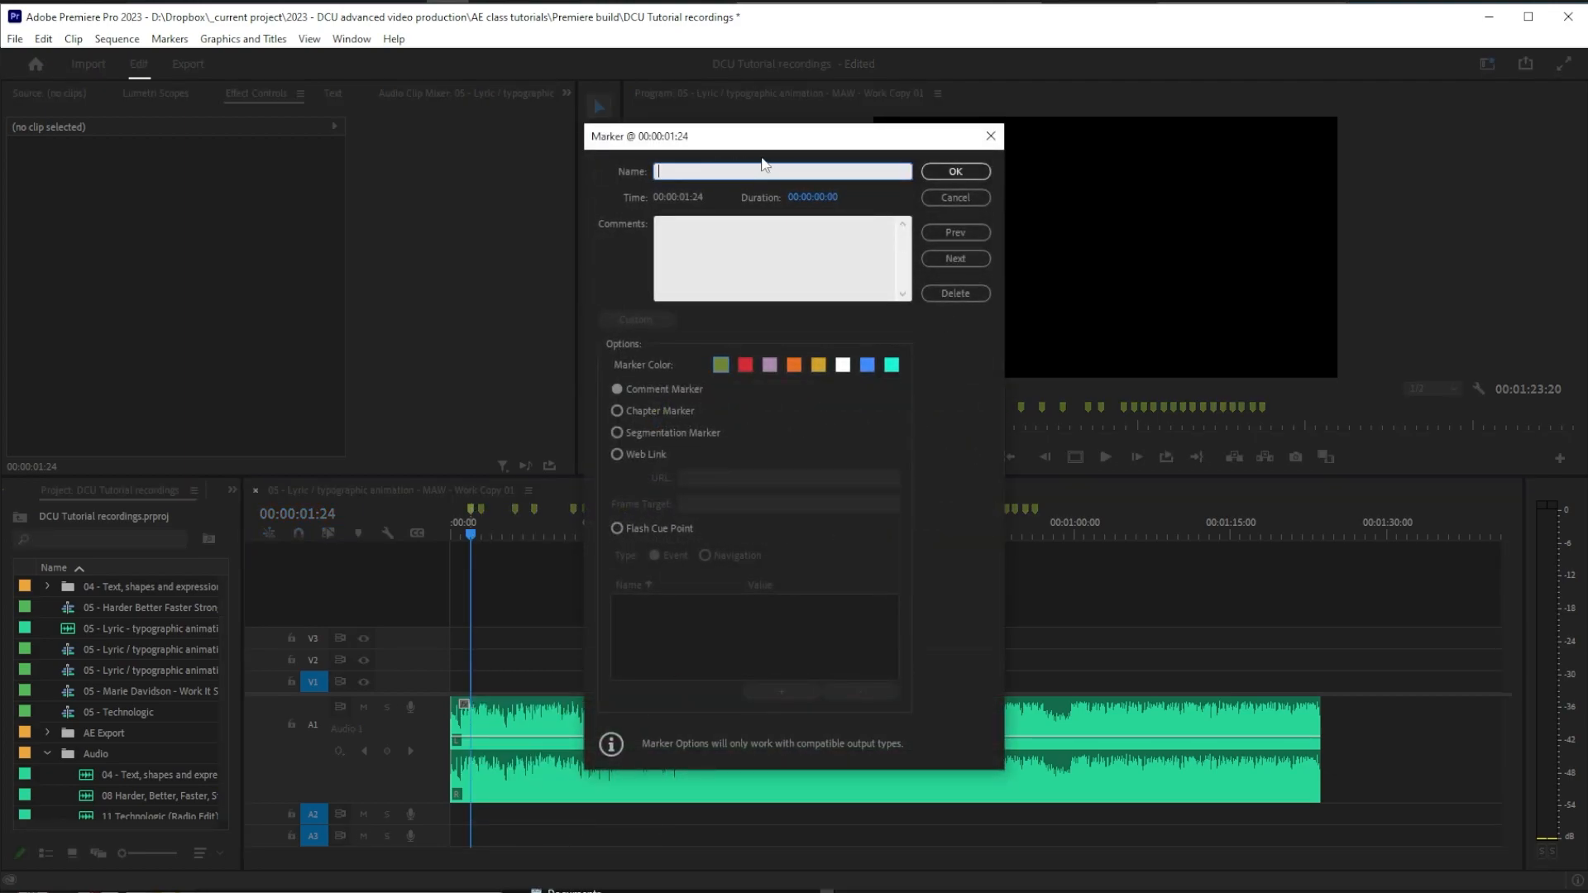
{"action": "type", "text": "Oh"}
{"action": "left_click", "coordinate": [966, 175]}
Name the marker at 00:00:02:24 "So you is da man who is come to sweep mi yard"
{"action": "right_click", "coordinate": [483, 511]}
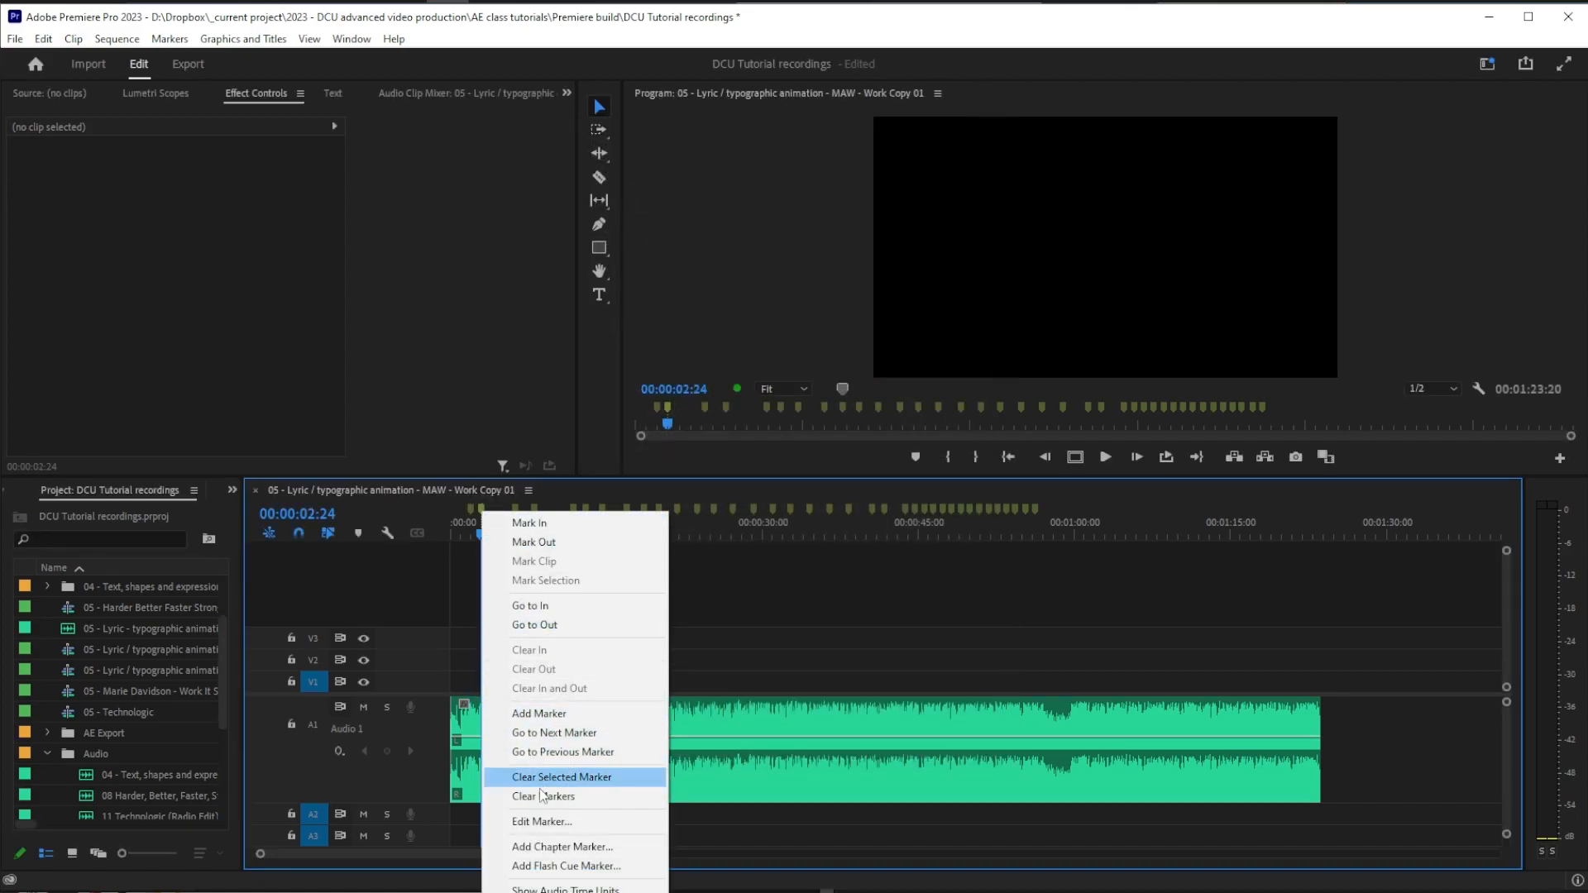
{"action": "left_click", "coordinate": [542, 821]}
{"action": "type", "text": "So you is da man who"}
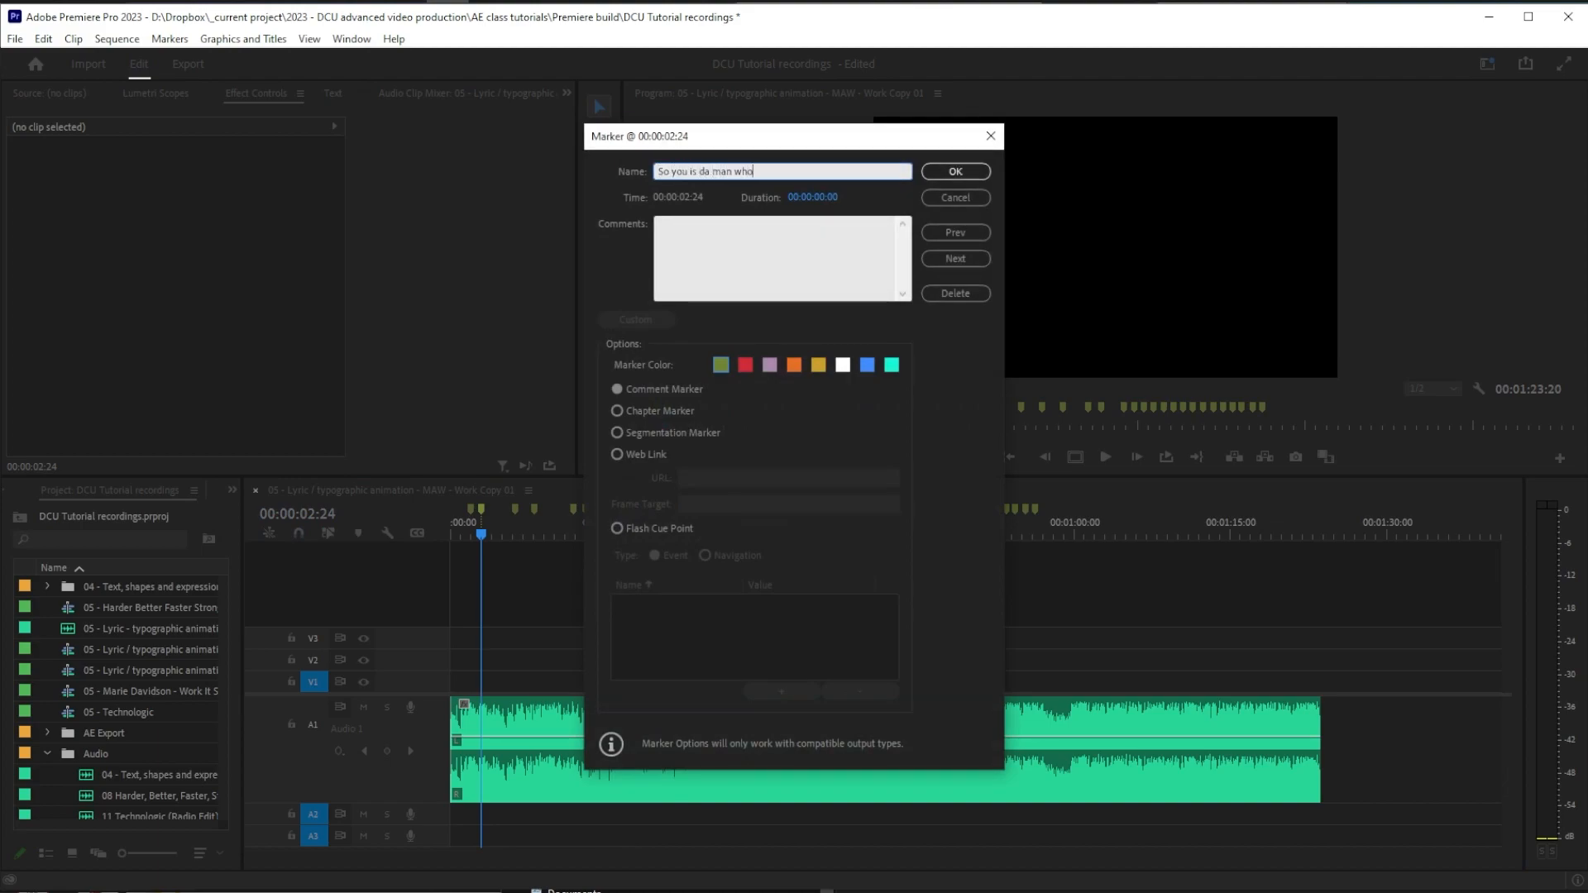
{"action": "type", "text": " is come to sweep mi yard"}
{"action": "key", "text": "Return"}
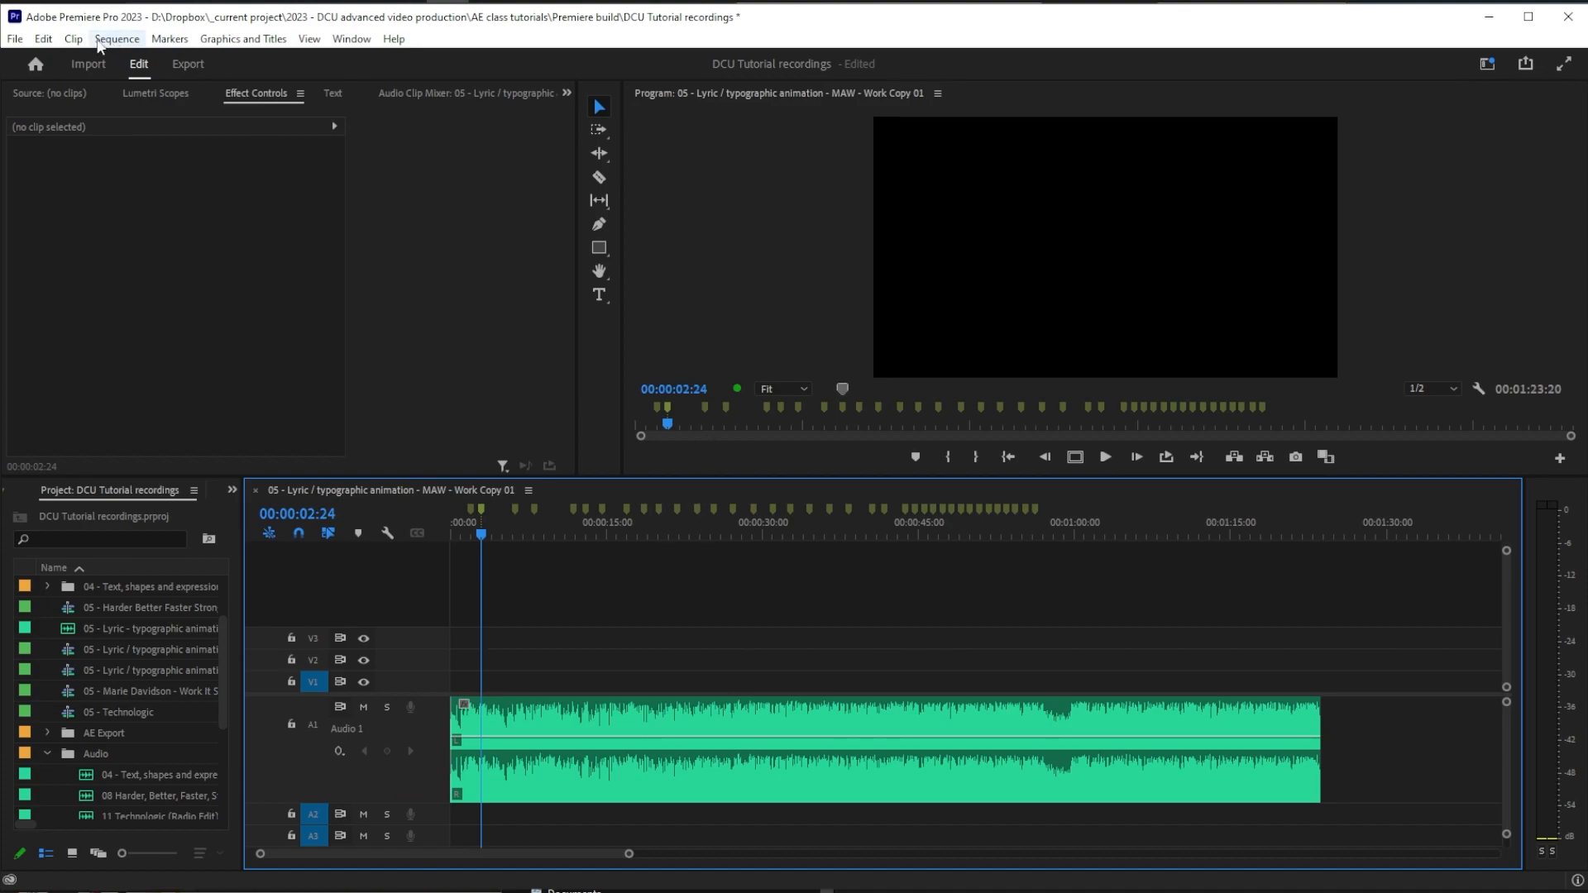
Search the keyboard shortcuts for "edit mark" and check the shortcut assigned to the Edit Marker command
{"action": "left_click", "coordinate": [43, 39]}
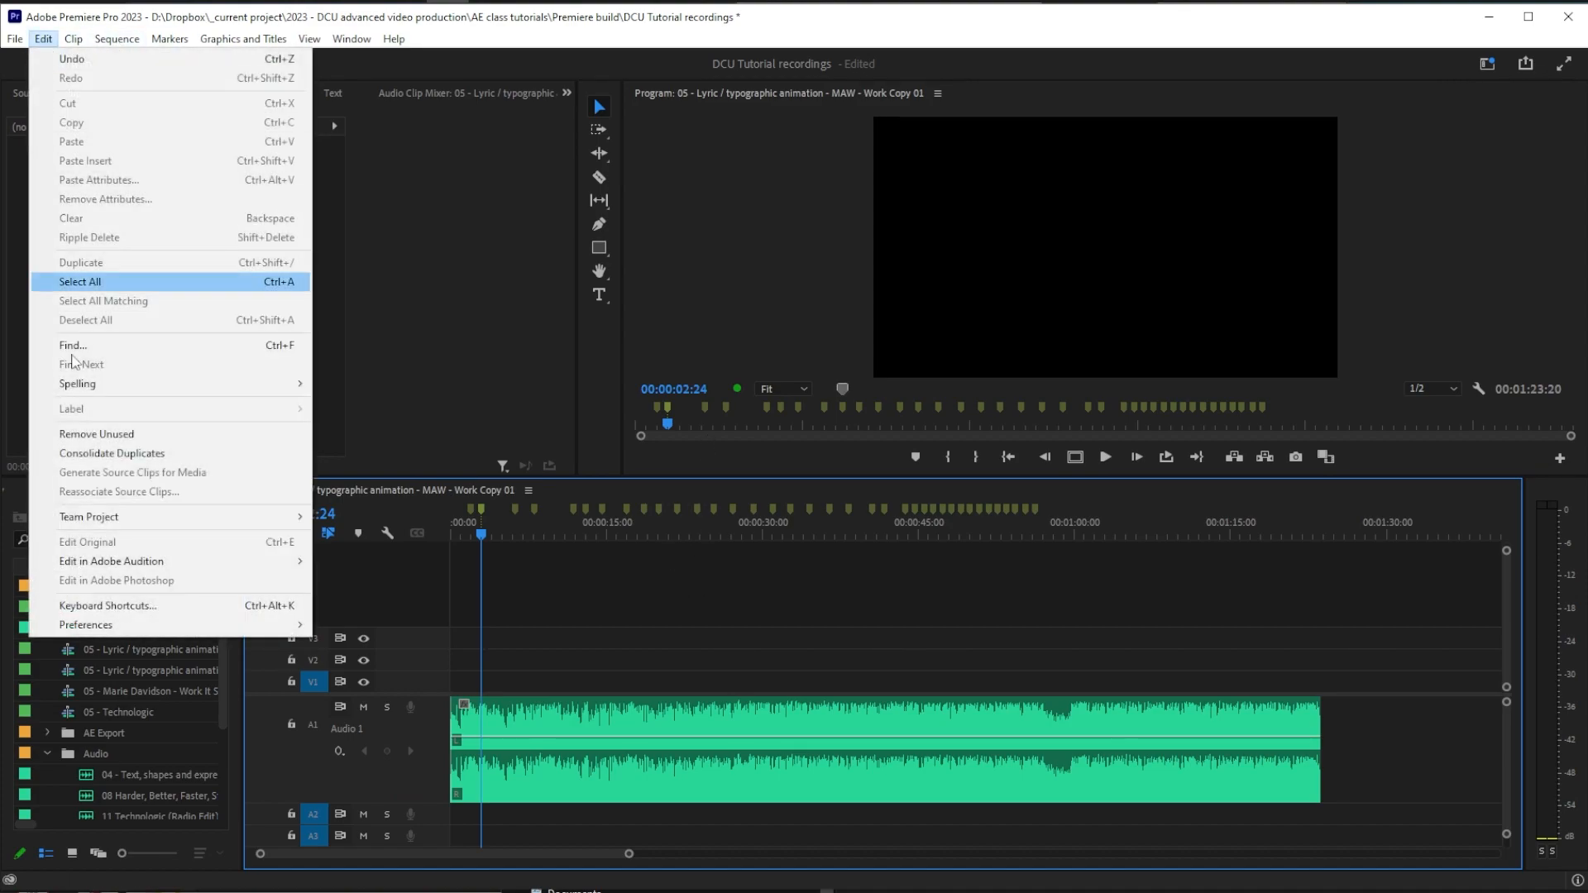
{"action": "left_click", "coordinate": [121, 605]}
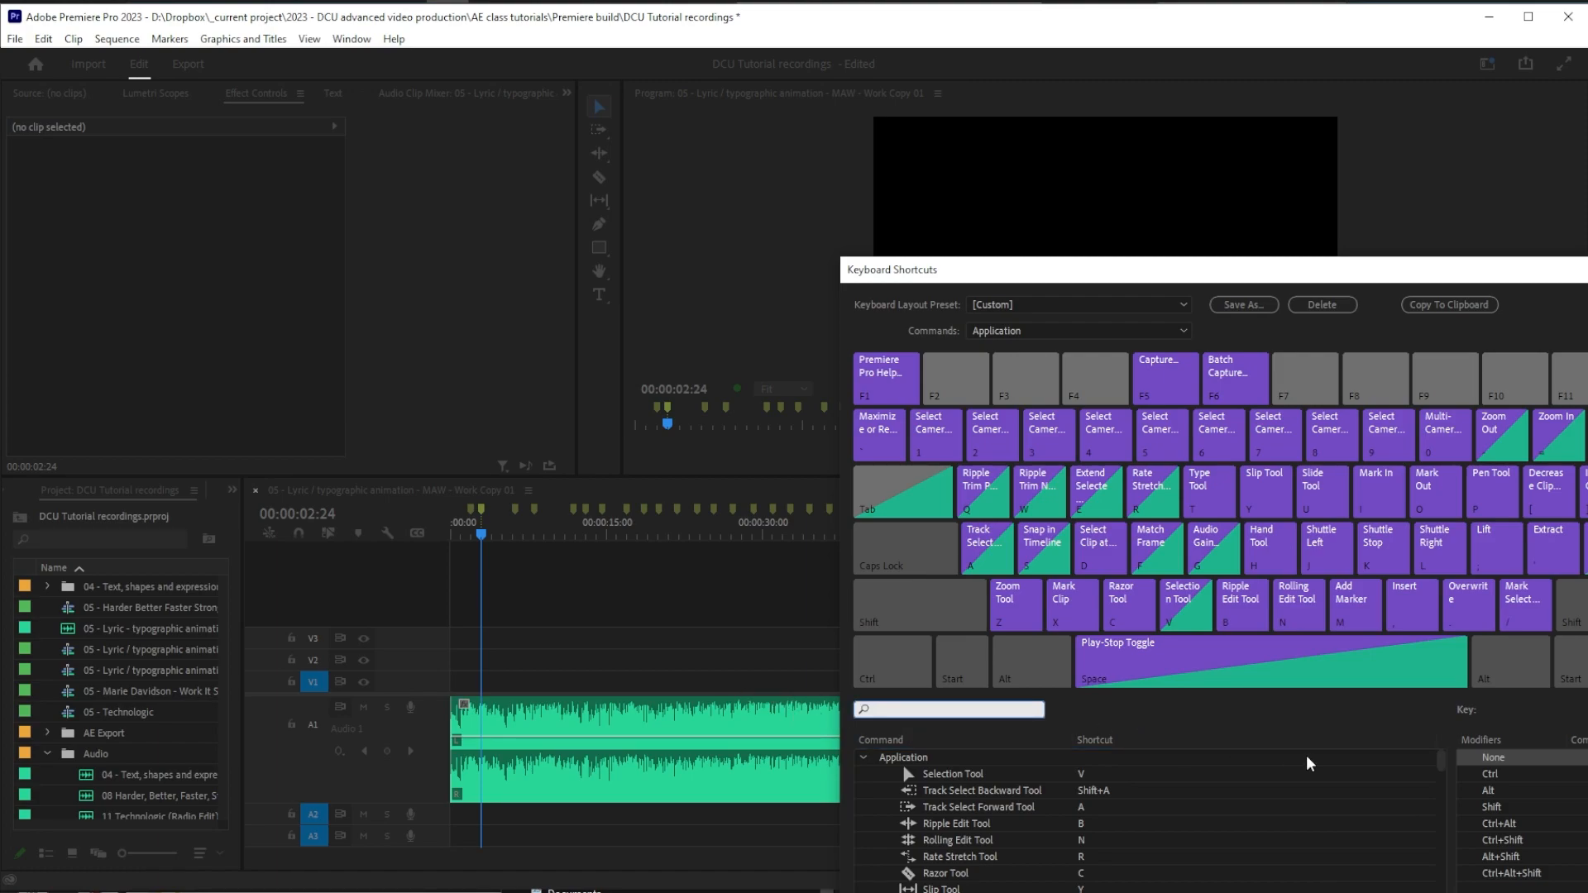
{"action": "type", "text": "edit maer"}
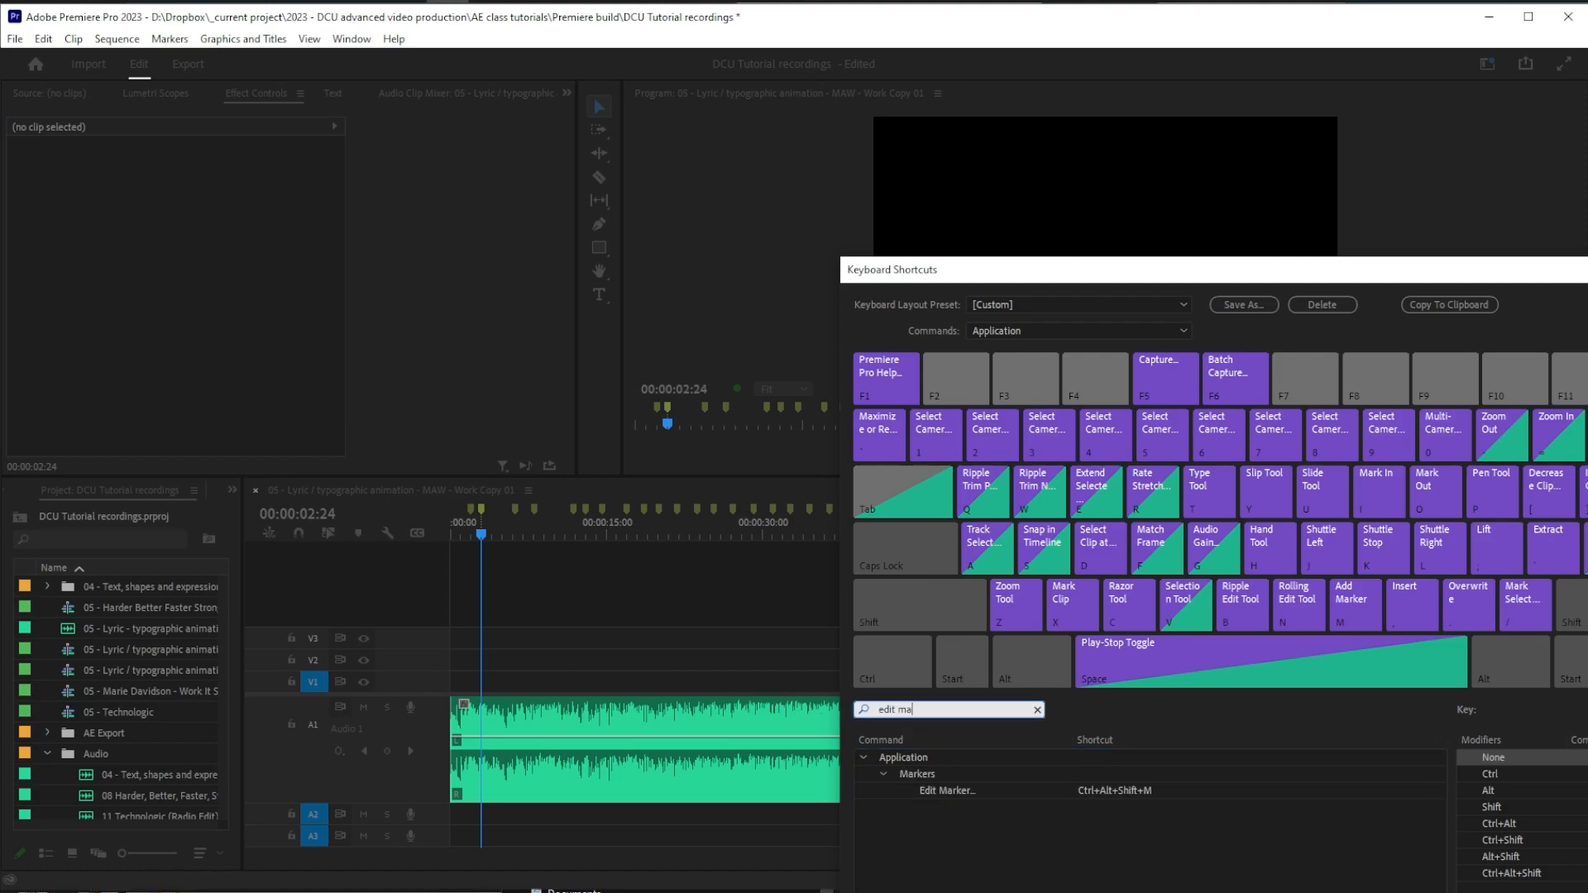
{"action": "key", "text": "BackSpace"}
{"action": "key", "text": "BackSpace"}
{"action": "left_click", "coordinate": [1097, 789]}
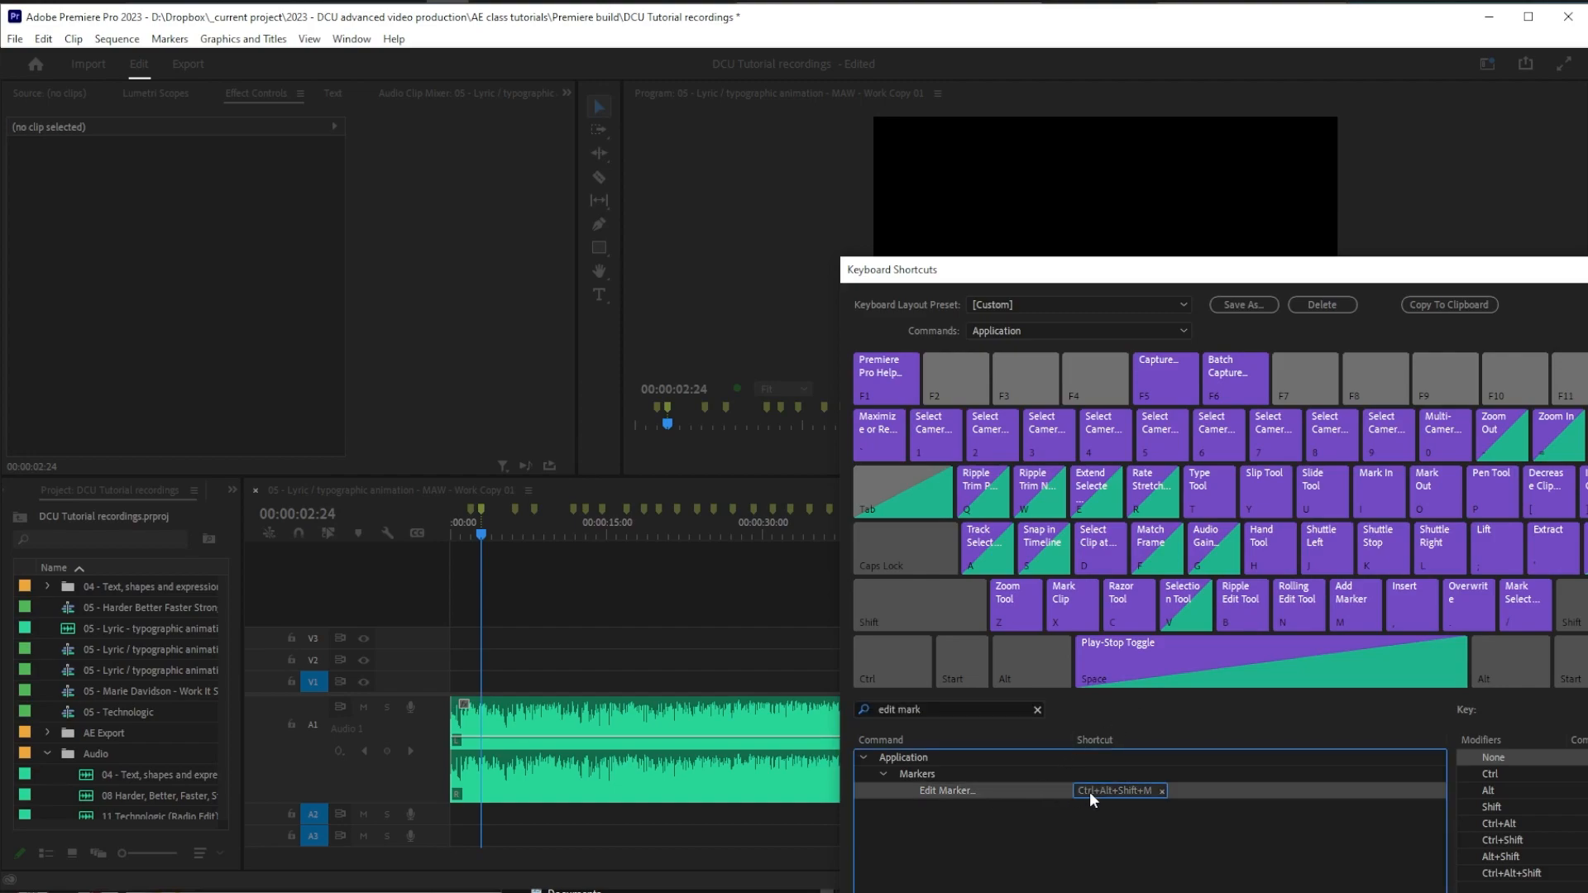
{"action": "left_click", "coordinate": [1006, 793]}
{"action": "key", "text": "Return"}
Advance through the markers from 00:00:06:06 and name the one at 00:00:16:23 "and sweep mi yard"
{"action": "double_click", "coordinate": [516, 509]}
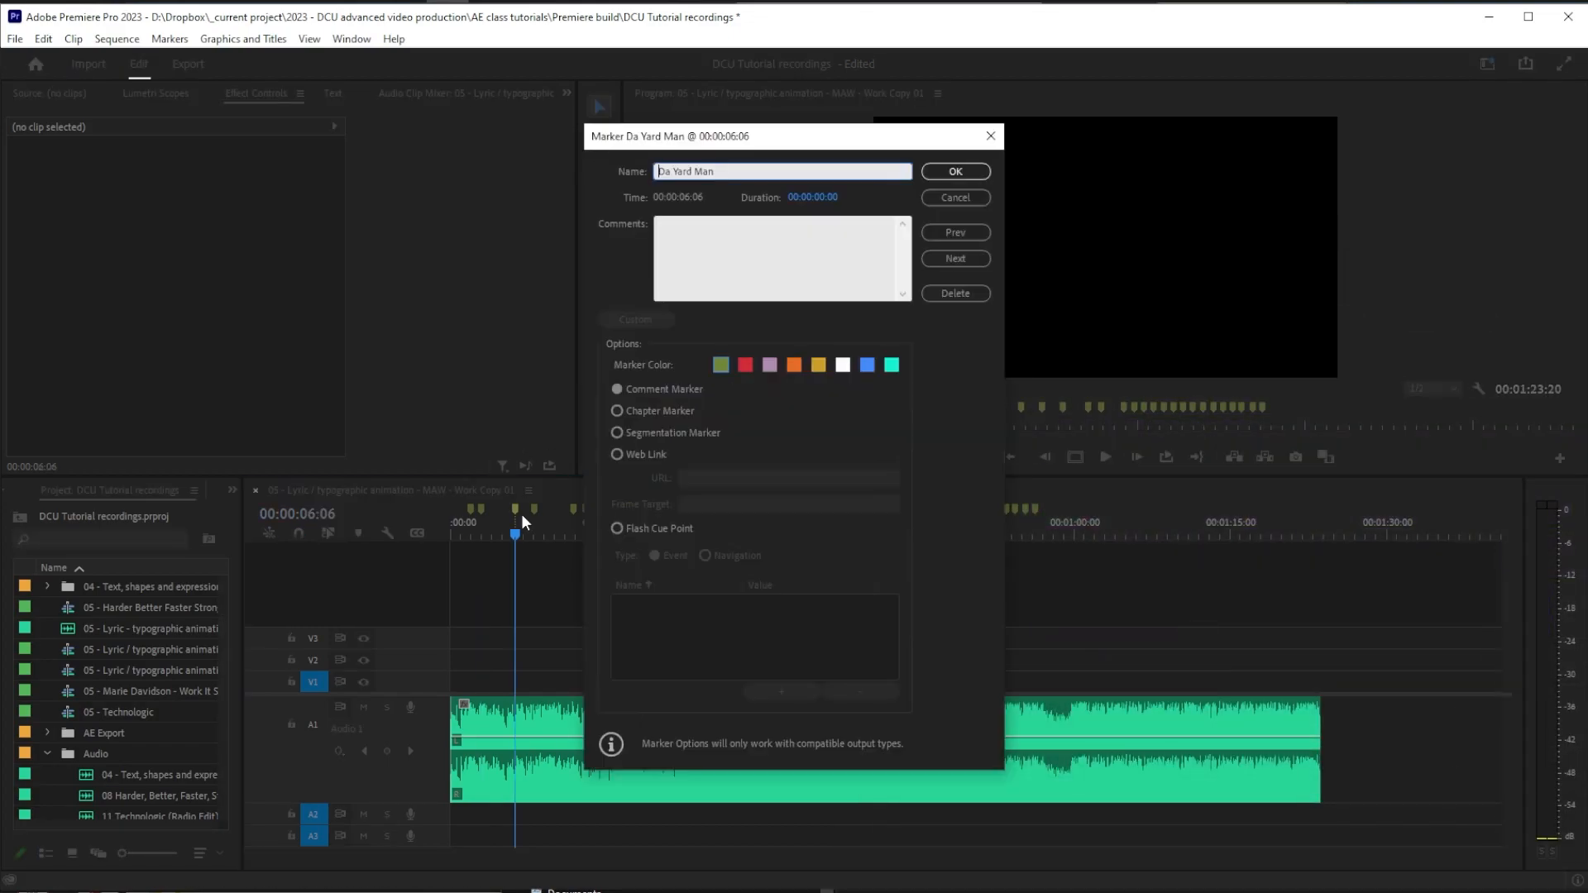
{"action": "left_click", "coordinate": [979, 260]}
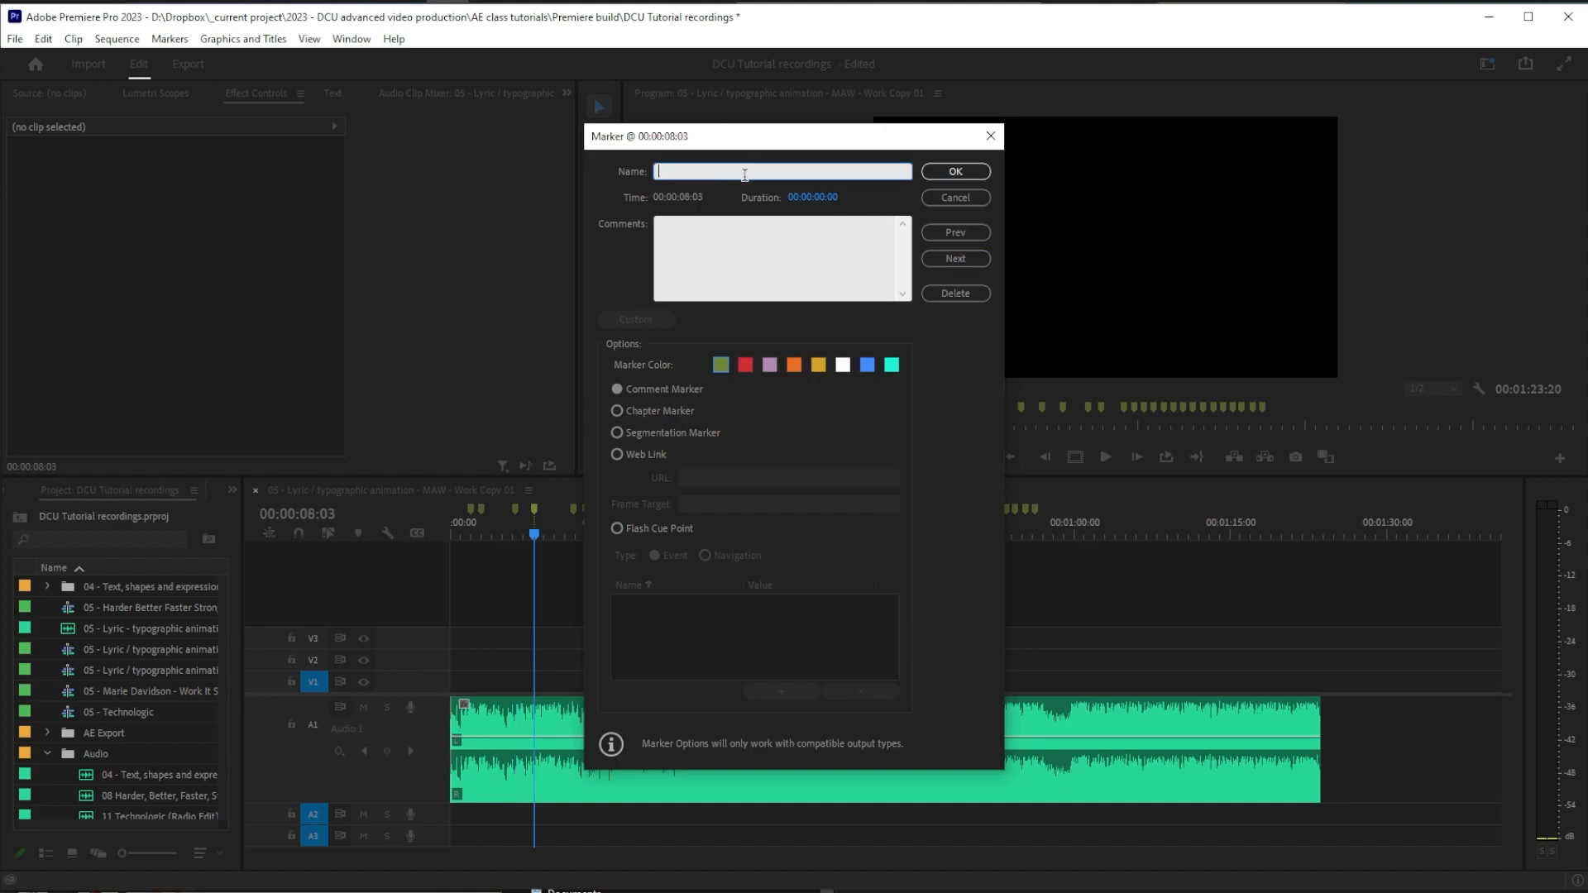
{"action": "left_click", "coordinate": [955, 258]}
{"action": "left_click", "coordinate": [956, 258]}
{"action": "left_click", "coordinate": [752, 171]}
{"action": "type", "text": "and sweep mi yard"}
Enter the lyric starting "Don't gimme" on the 00:00:20:02 marker and name the following marker "I'm hard to satisfy"
{"action": "left_click", "coordinate": [955, 258]}
{"action": "type", "text": "Don't gimme n"}
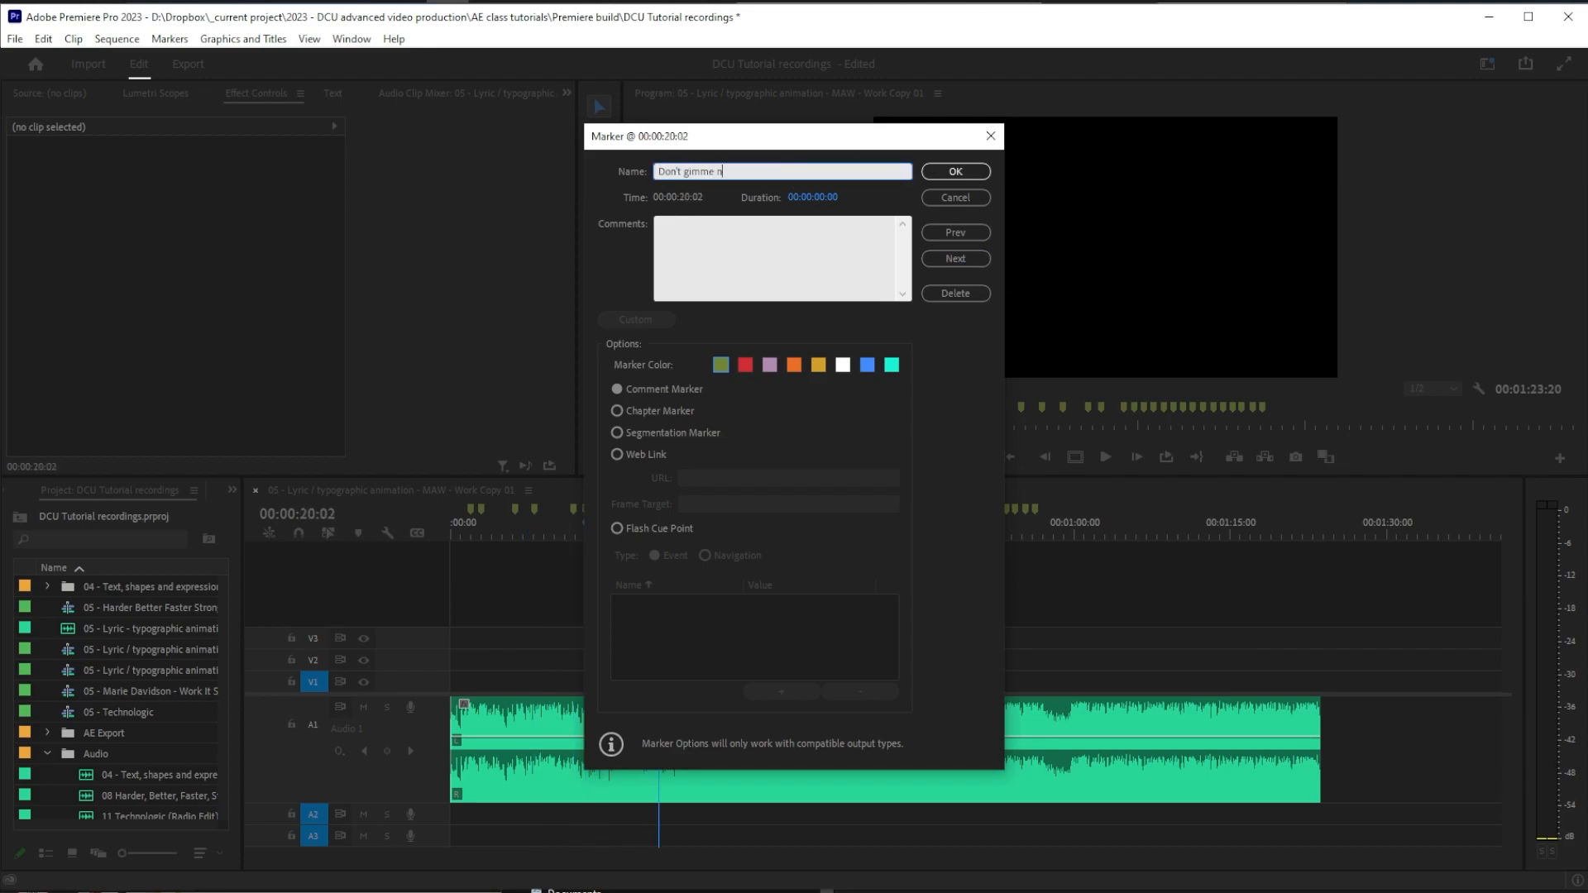
{"action": "left_click", "coordinate": [957, 256]}
{"action": "type", "text": "I'm hard to satisfy"}
Skip ahead and name the next two lyric markers "Work it harder" and "Make it better do it faster"
{"action": "left_click", "coordinate": [1215, 246]}
{"action": "left_click", "coordinate": [1216, 245]}
{"action": "type", "text": "Work it harder"}
{"action": "left_click", "coordinate": [1216, 246]}
{"action": "type", "text": "Make it better do it faster"}
Name the marker at 00:00:34:14 "Till your body's aching"
{"action": "left_click", "coordinate": [1216, 246]}
{"action": "type", "text": "Till your bod"}
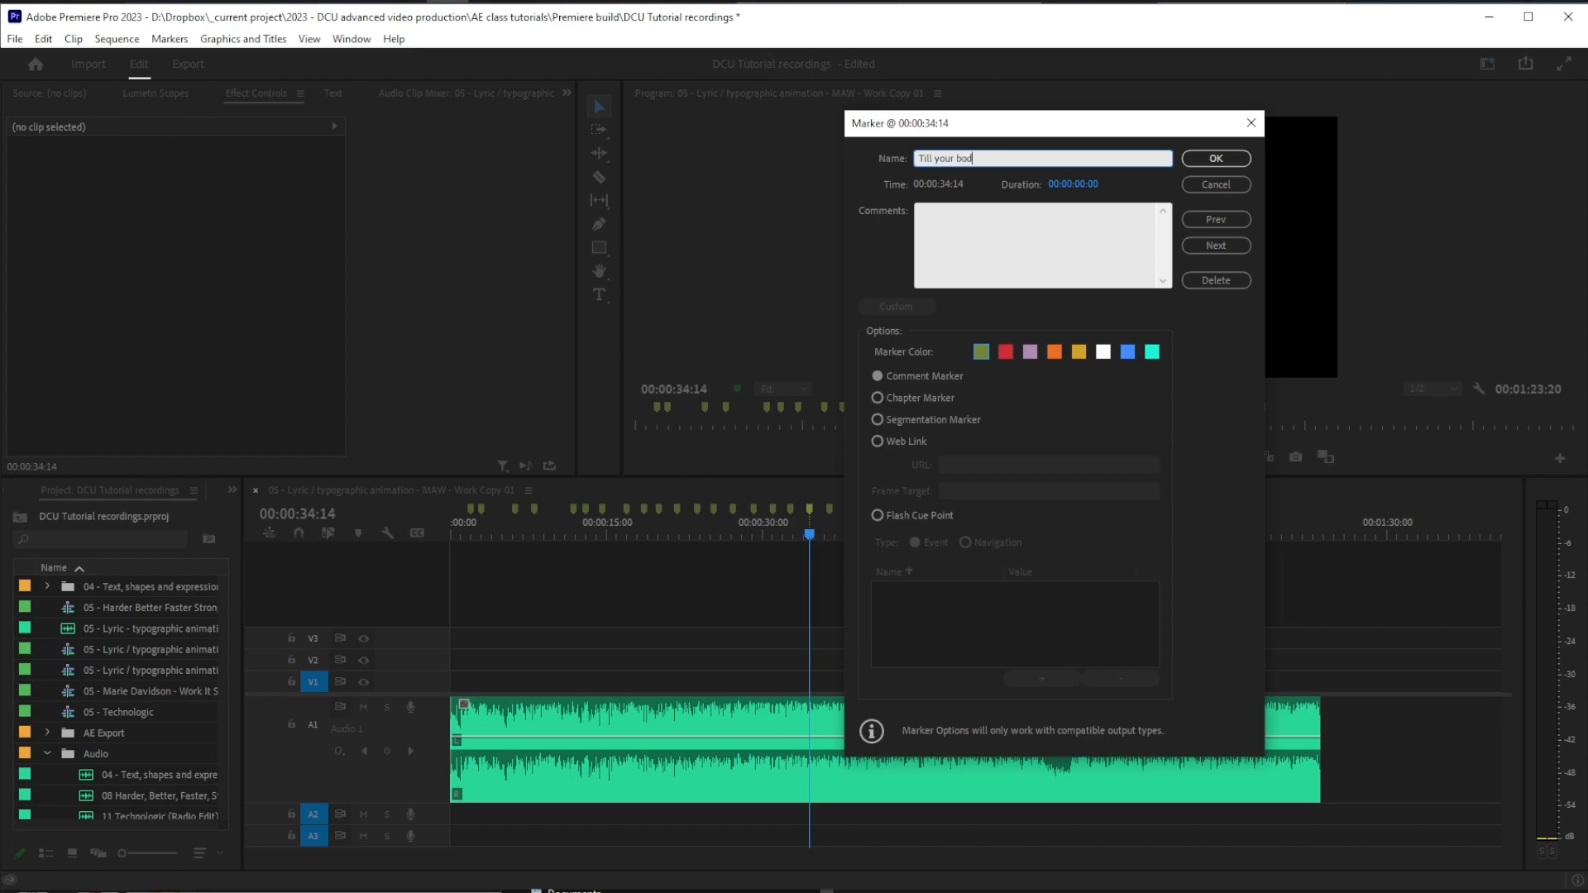
{"action": "type", "text": "y's aching"}
{"action": "left_click", "coordinate": [1191, 217]}
{"action": "left_click", "coordinate": [1216, 245]}
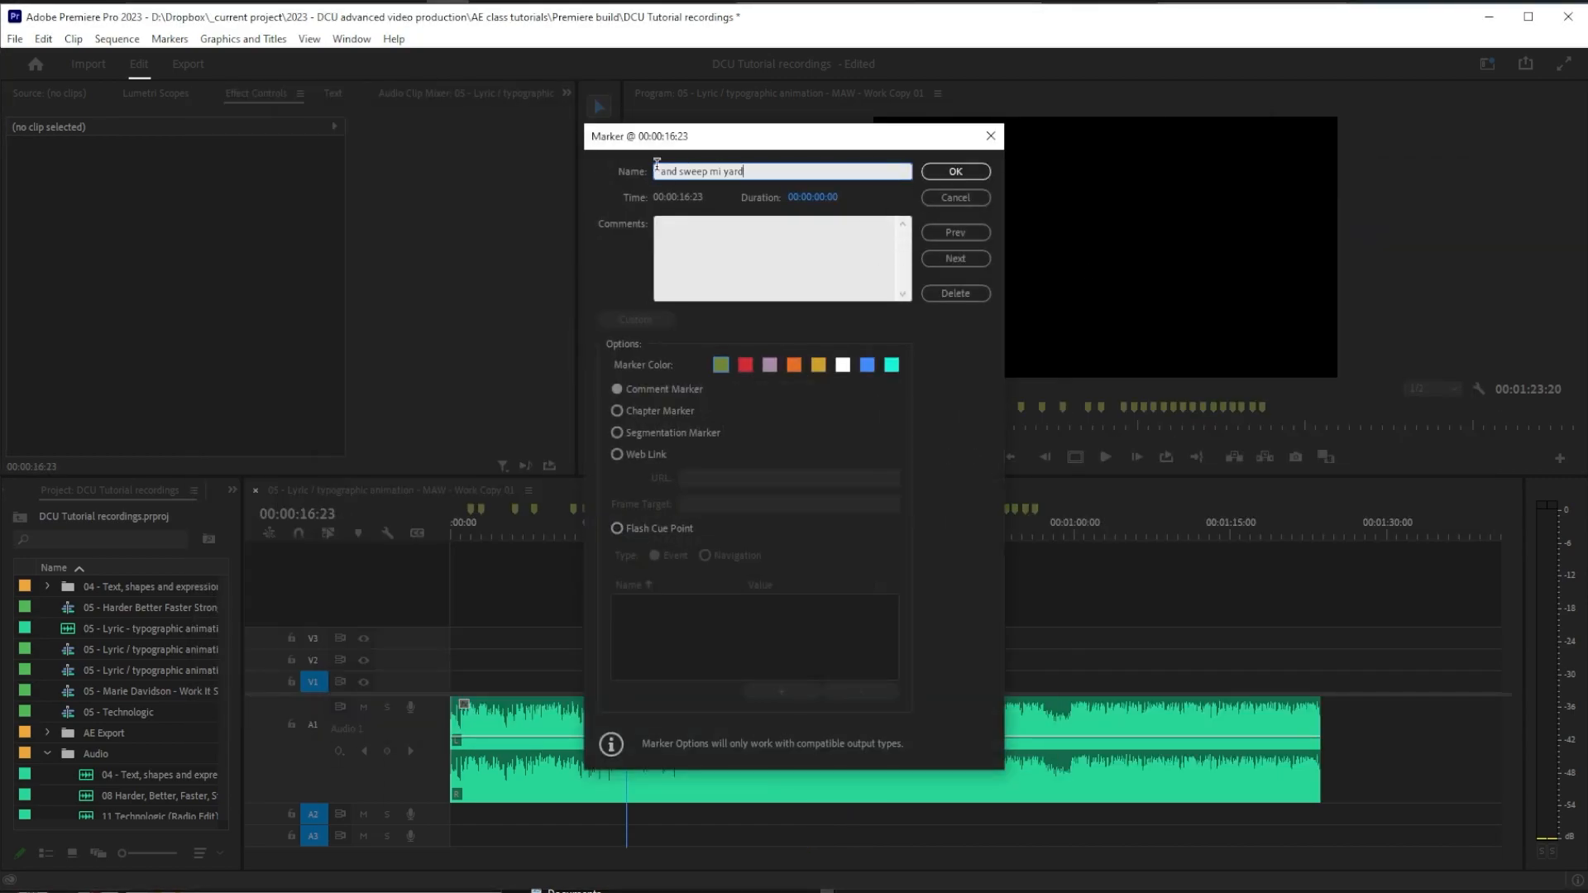
Step through the markers from 00:00:16:23 to 00:00:29:05 and check their lyric names
{"action": "left_click", "coordinate": [955, 258]}
{"action": "left_click", "coordinate": [956, 258]}
{"action": "key", "text": "Return"}
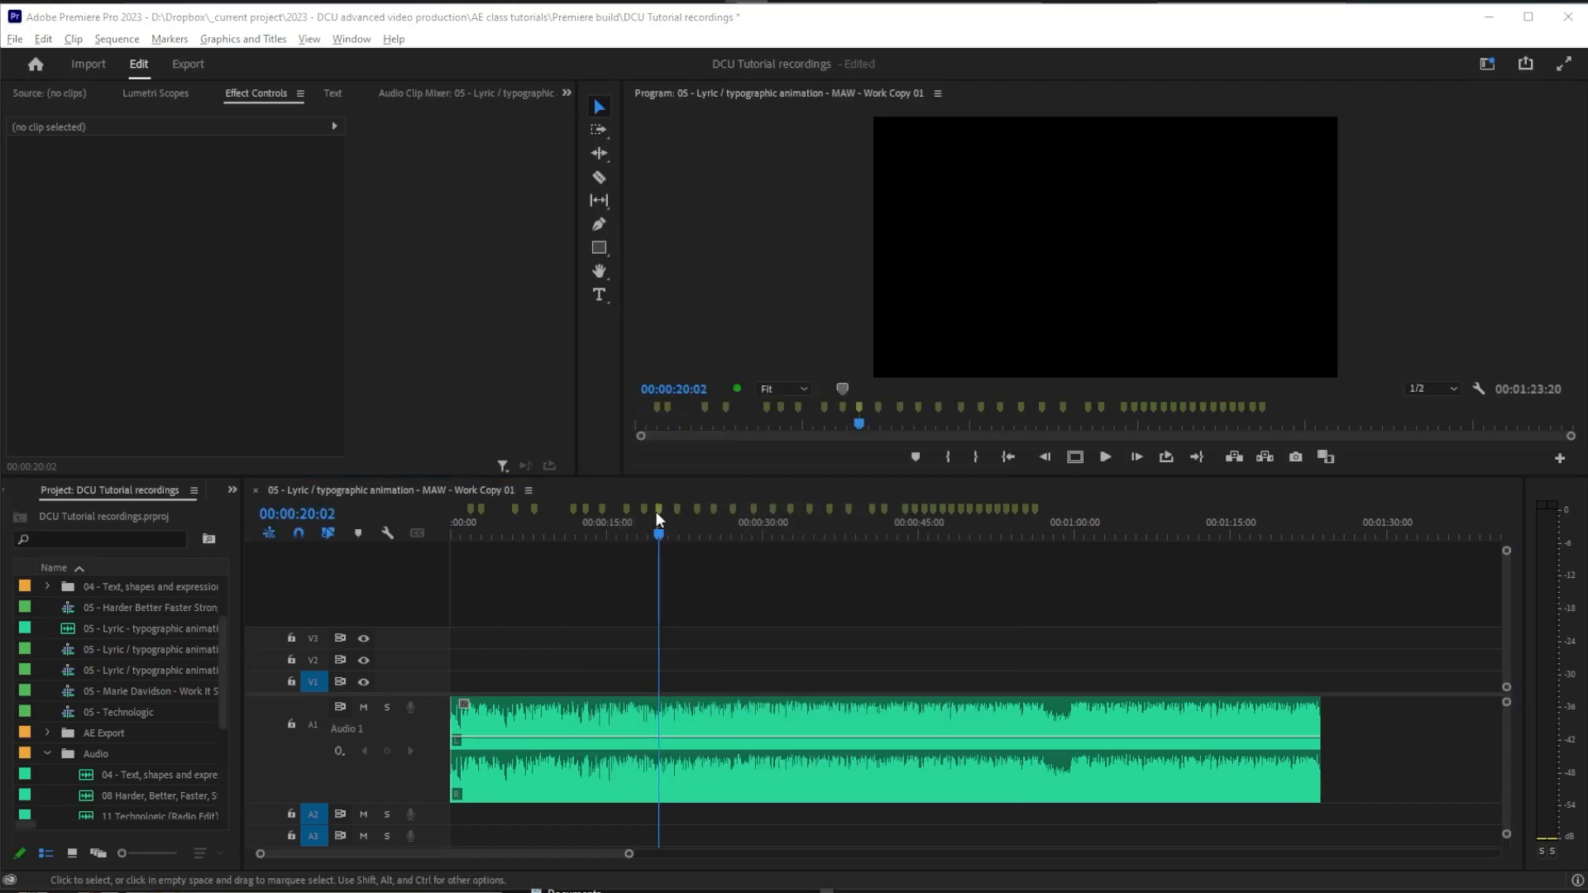
{"action": "double_click", "coordinate": [659, 511]}
{"action": "left_click", "coordinate": [951, 256]}
{"action": "key", "text": "Return"}
{"action": "right_click", "coordinate": [699, 514]}
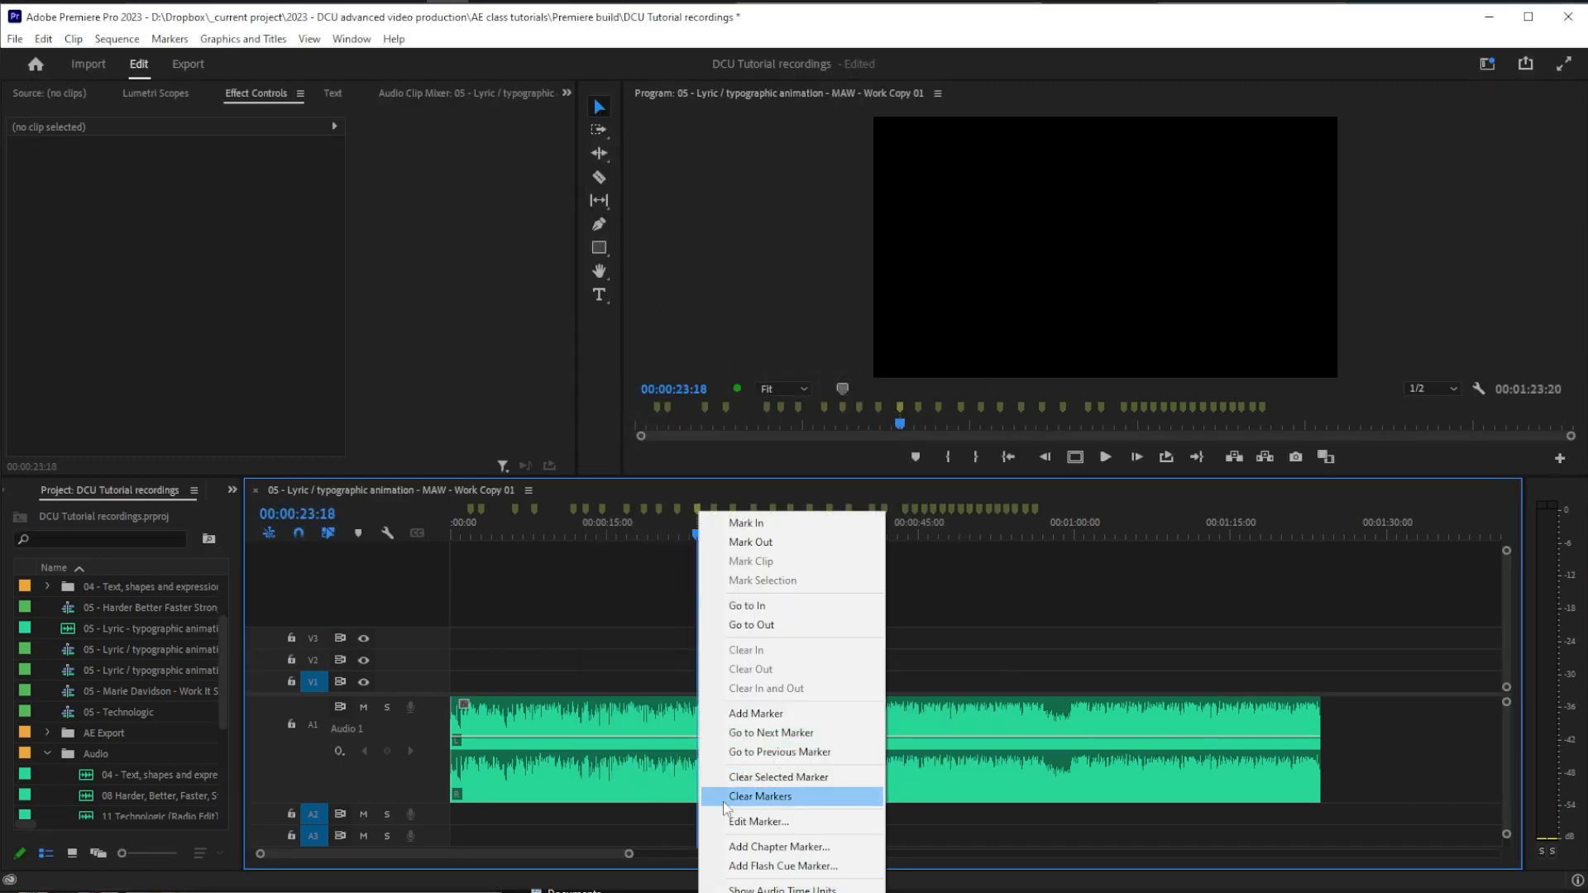
{"action": "left_click", "coordinate": [759, 821]}
{"action": "left_click", "coordinate": [974, 261]}
{"action": "left_click", "coordinate": [955, 258]}
{"action": "key", "text": "Return"}
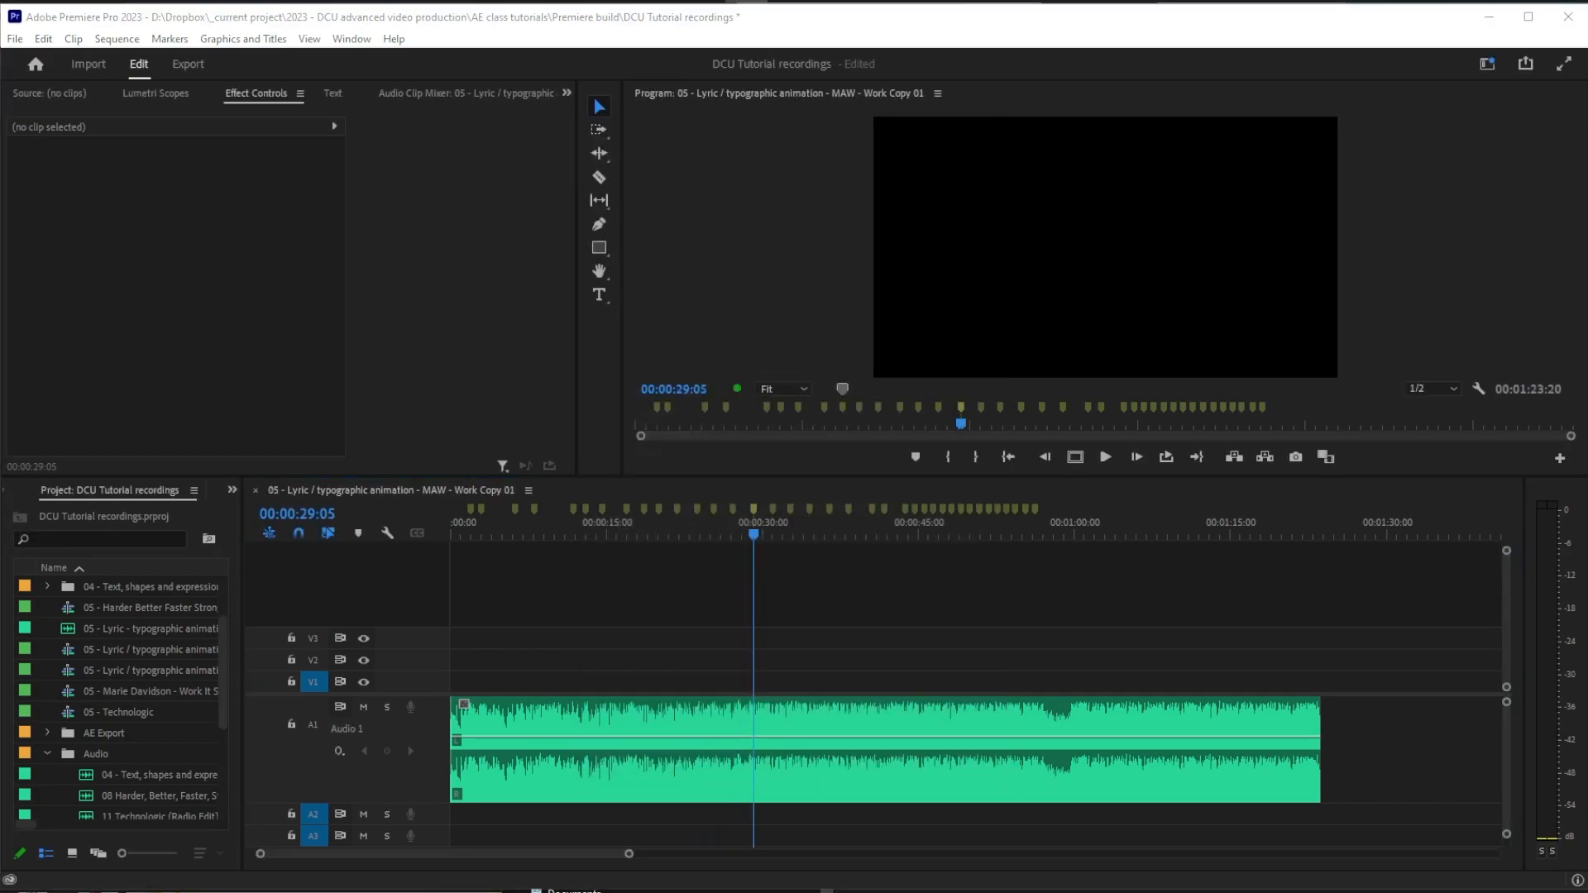
Step through the markers from about 33 seconds past 00:00:41:18 and move the playhead to the last marker at 00:00:56:05
{"action": "double_click", "coordinate": [790, 509]}
{"action": "left_click", "coordinate": [835, 171]}
{"action": "left_click", "coordinate": [956, 258]}
{"action": "left_click", "coordinate": [955, 258]}
{"action": "left_click", "coordinate": [962, 257]}
{"action": "left_click", "coordinate": [963, 257]}
{"action": "left_click", "coordinate": [1135, 241]}
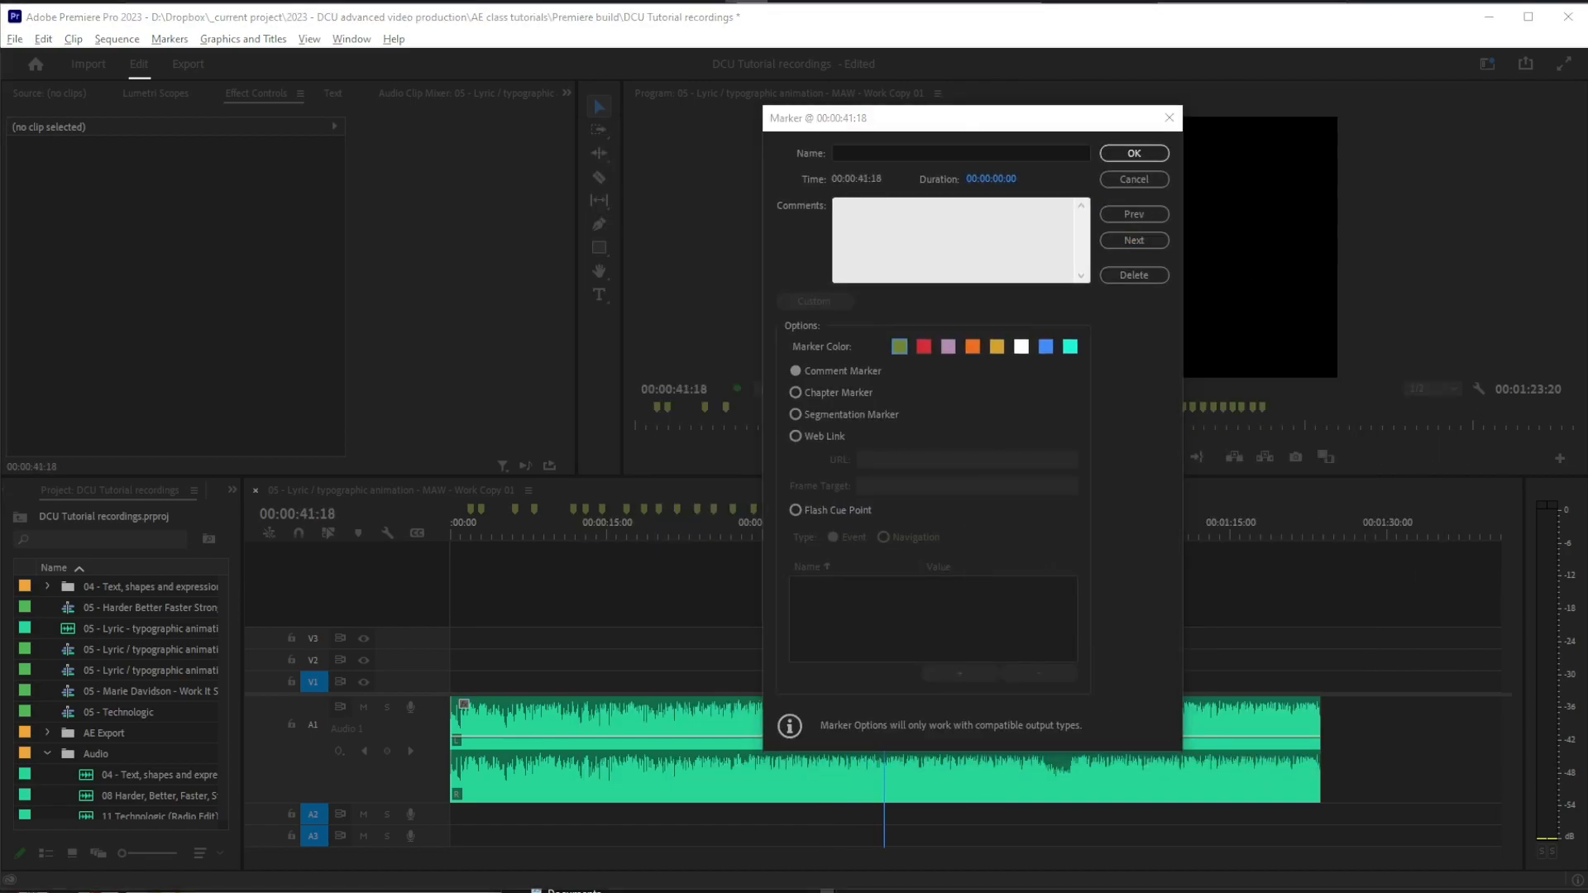
{"action": "left_click", "coordinate": [1135, 241]}
{"action": "left_click", "coordinate": [1160, 153]}
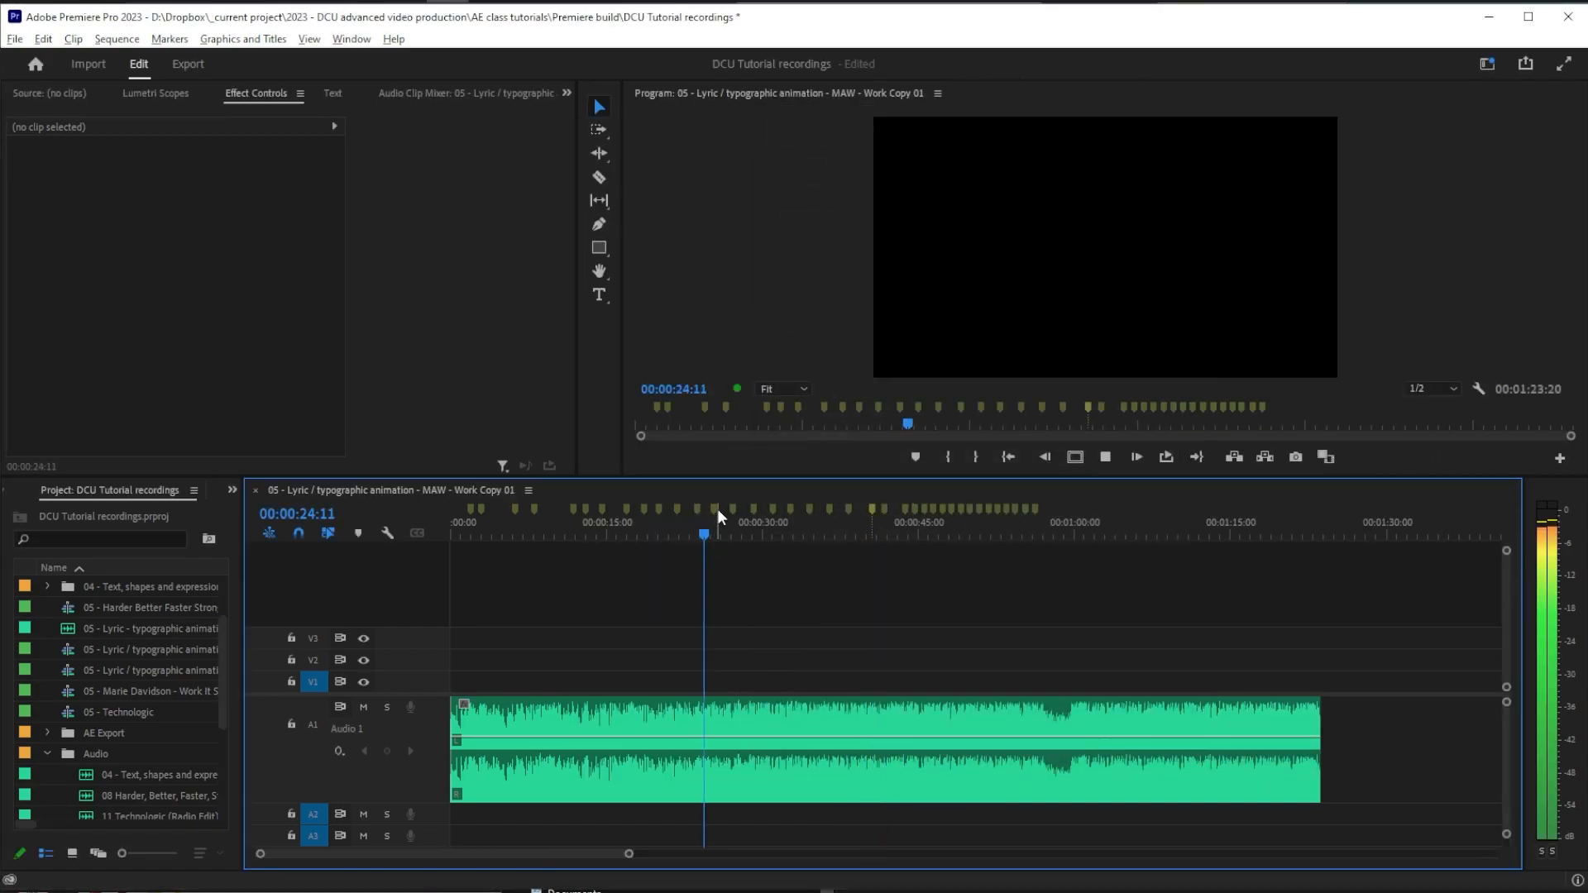
{"action": "left_click", "coordinate": [929, 534]}
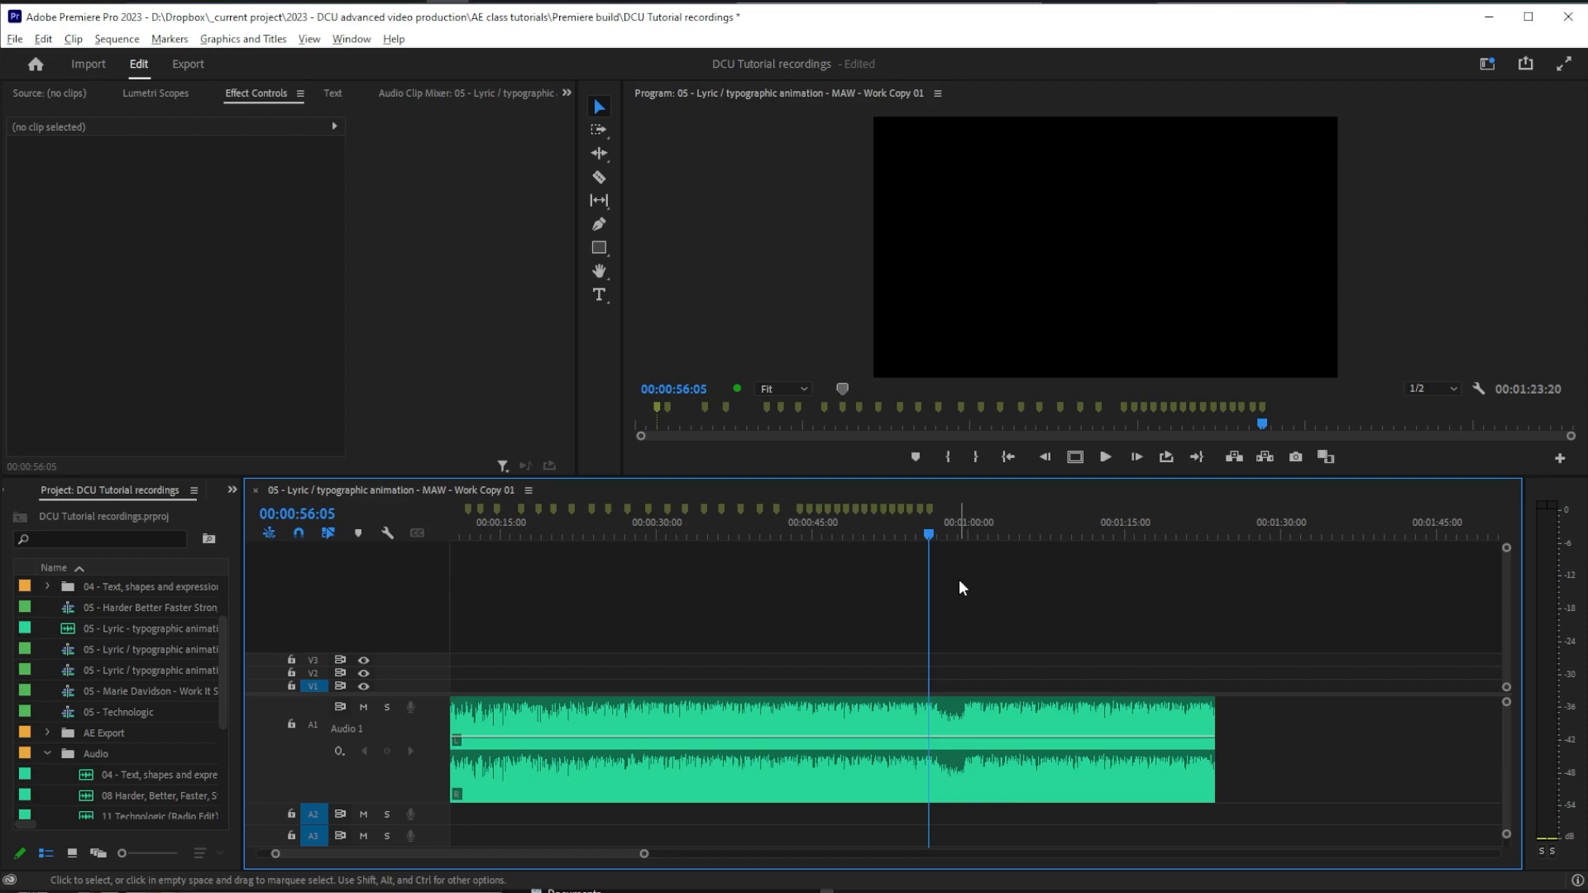
Open the export settings for the sequence and set the metadata export option to Embed in Output File
{"action": "left_click", "coordinate": [959, 579]}
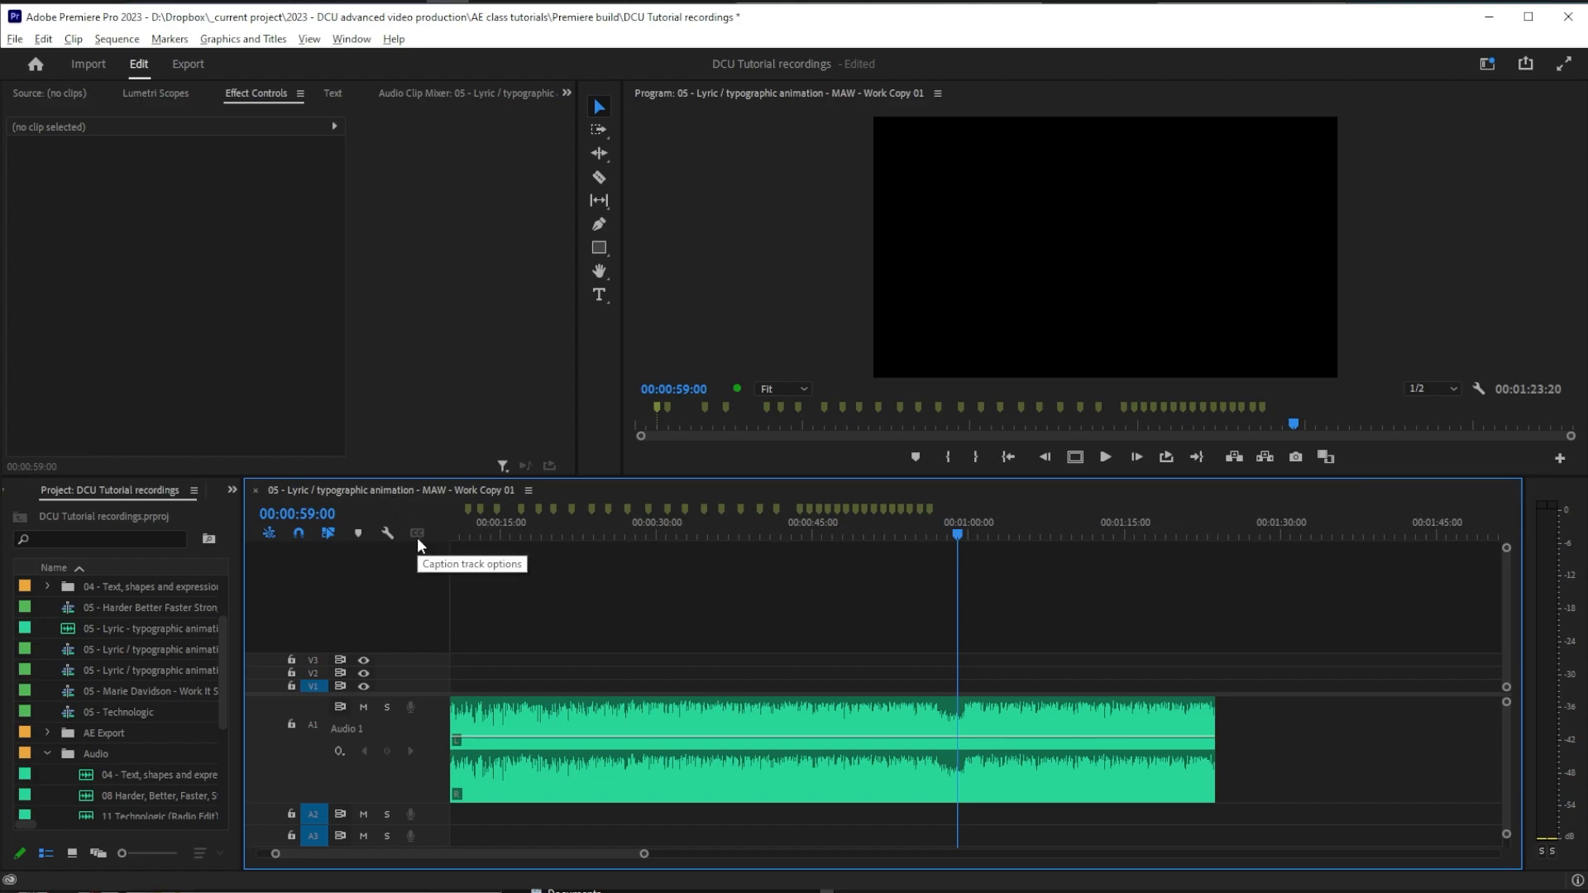
{"action": "key", "text": "ctrl+m"}
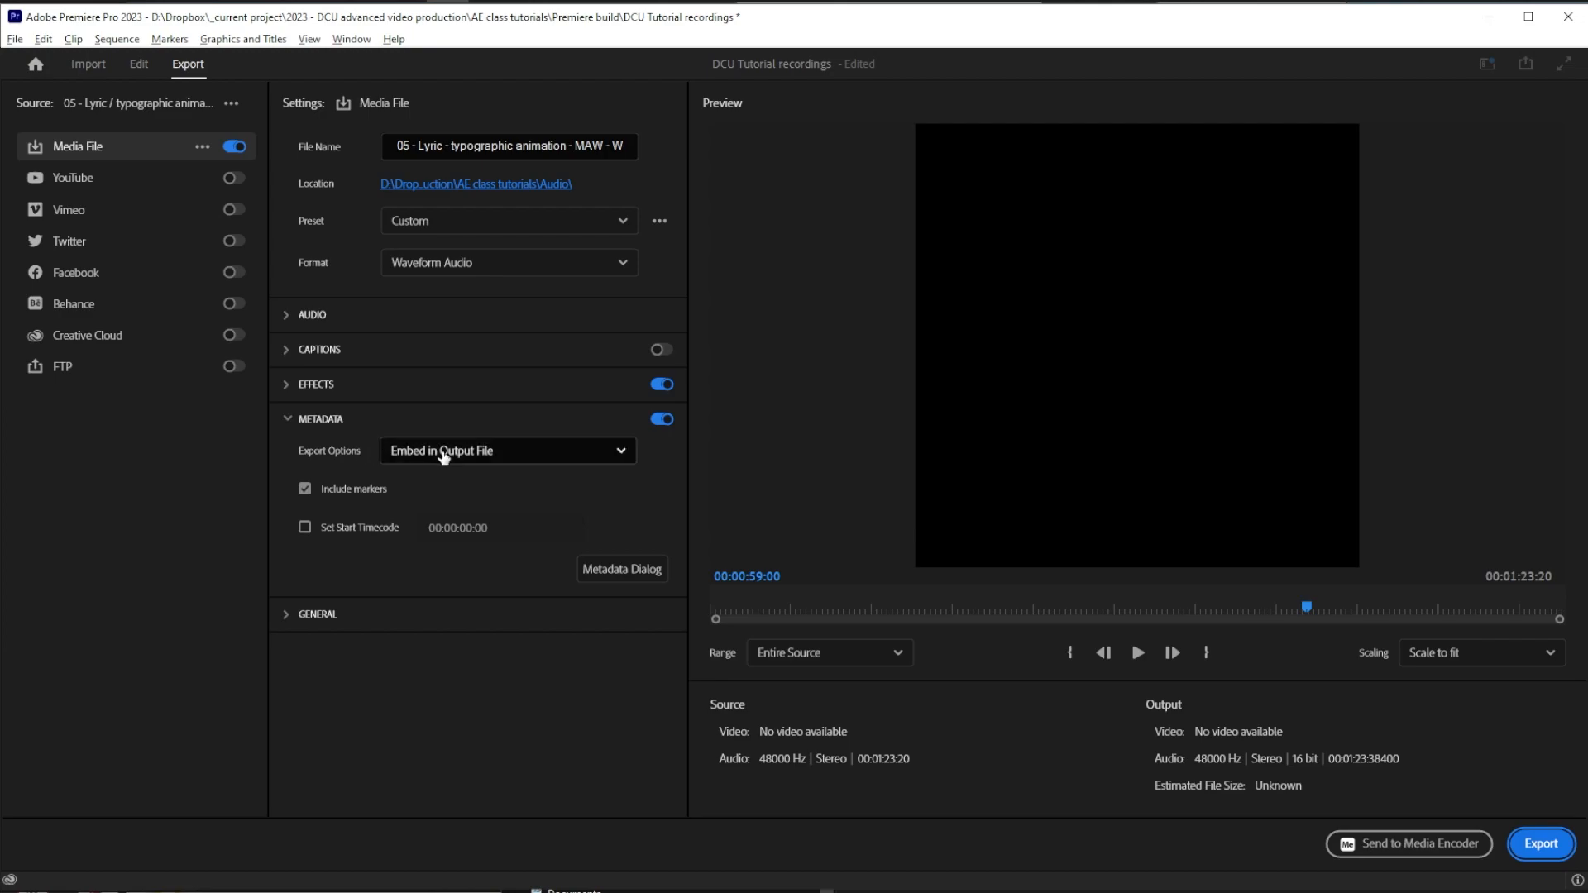
{"action": "left_click", "coordinate": [567, 460]}
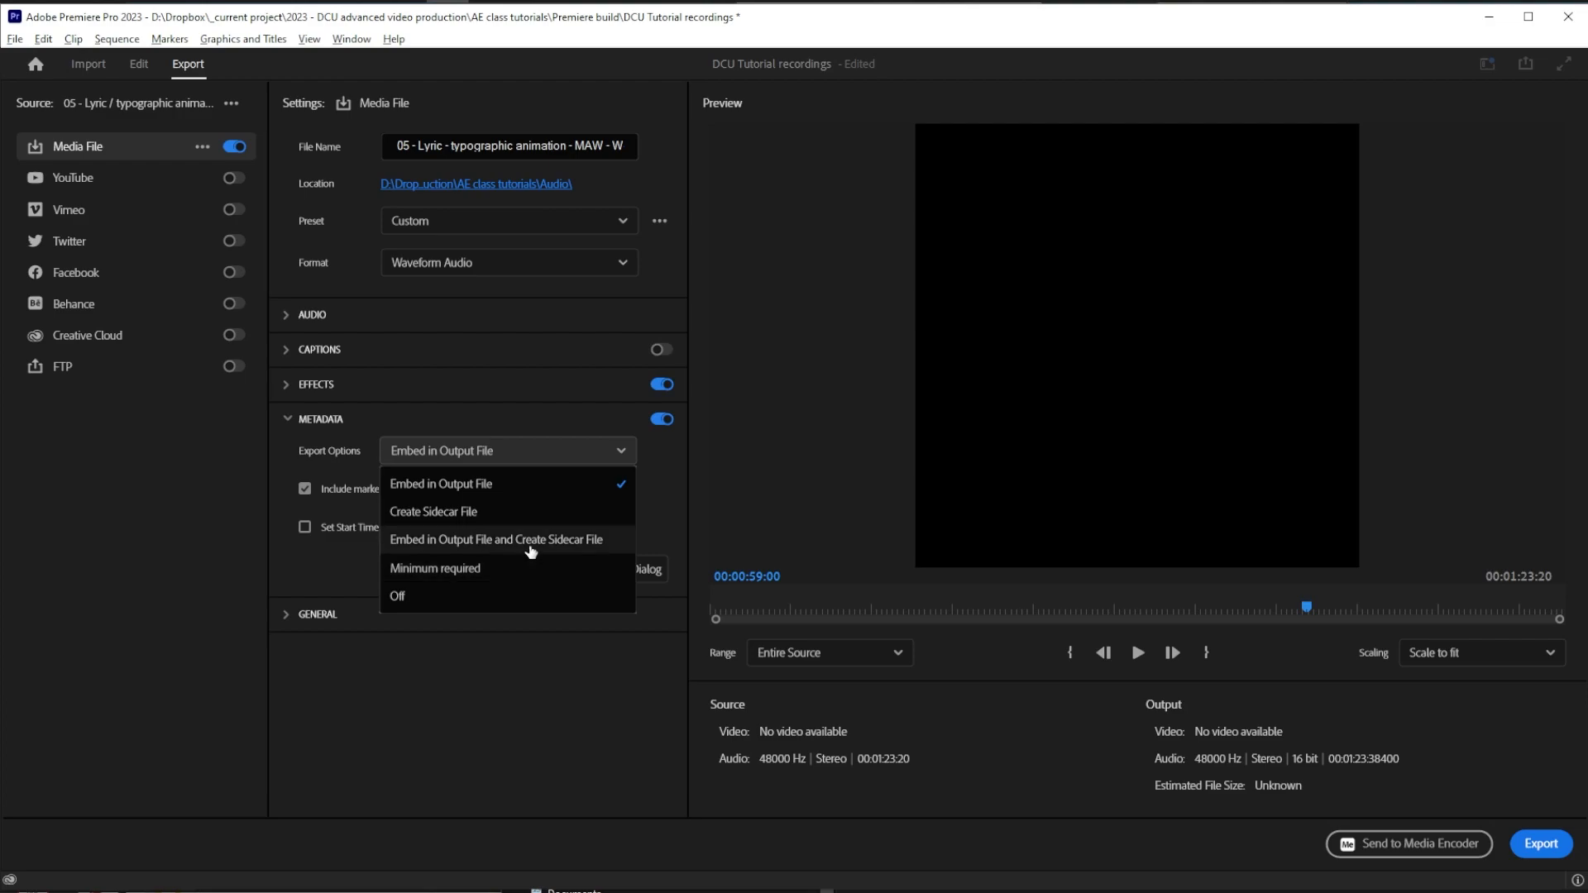
{"action": "left_click", "coordinate": [478, 488]}
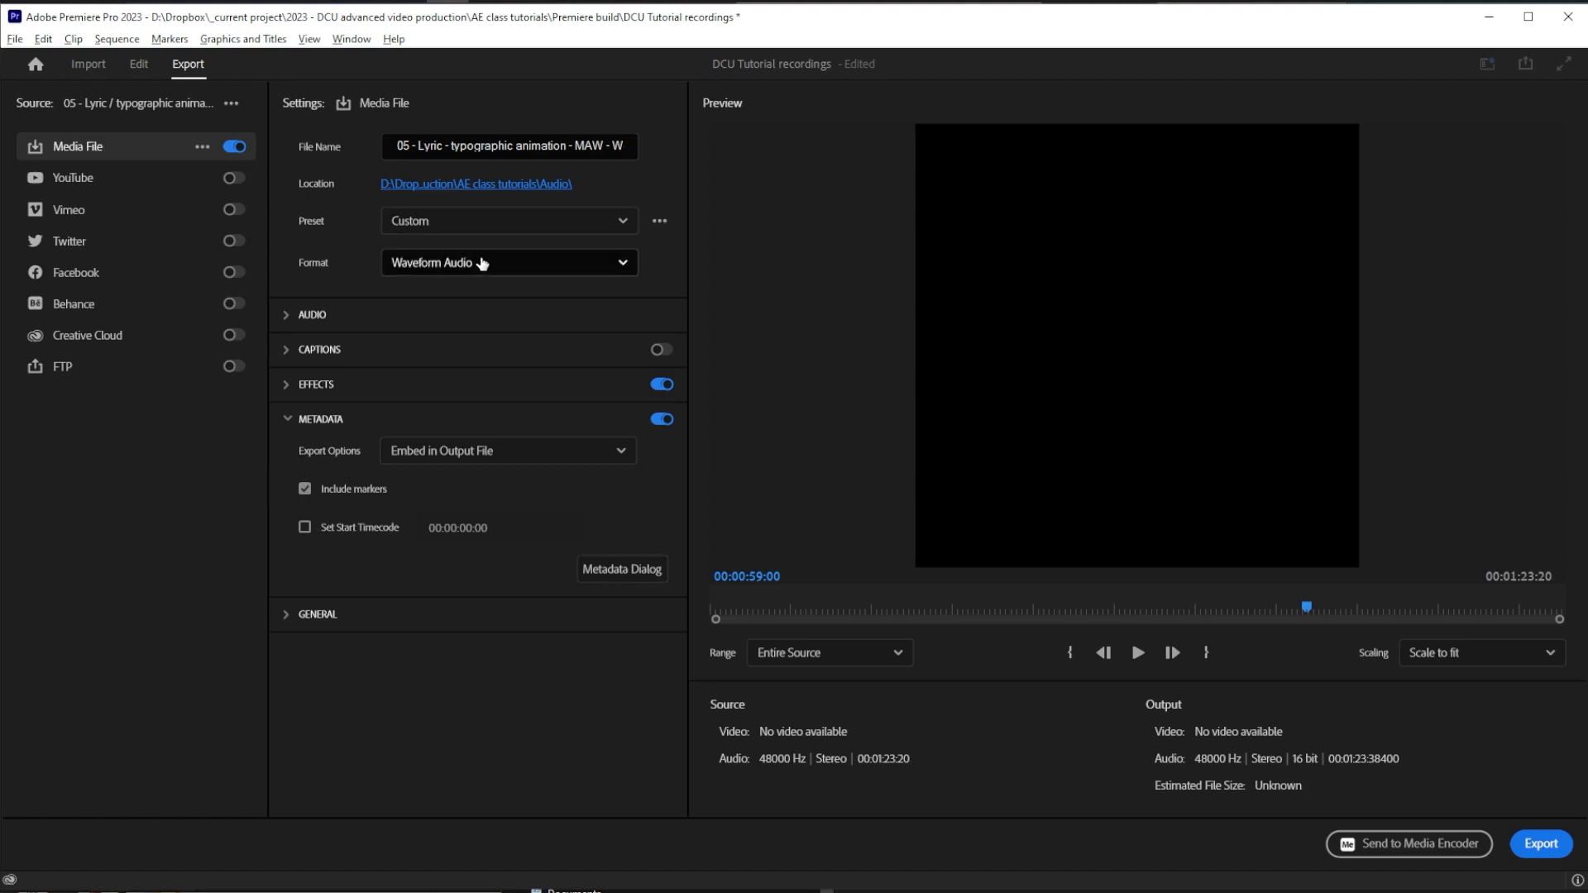
Look through the export presets and try MPEG4 as the export format
{"action": "left_click", "coordinate": [496, 225]}
{"action": "left_click_drag", "start_coordinate": [633, 321], "coordinate": [657, 259]}
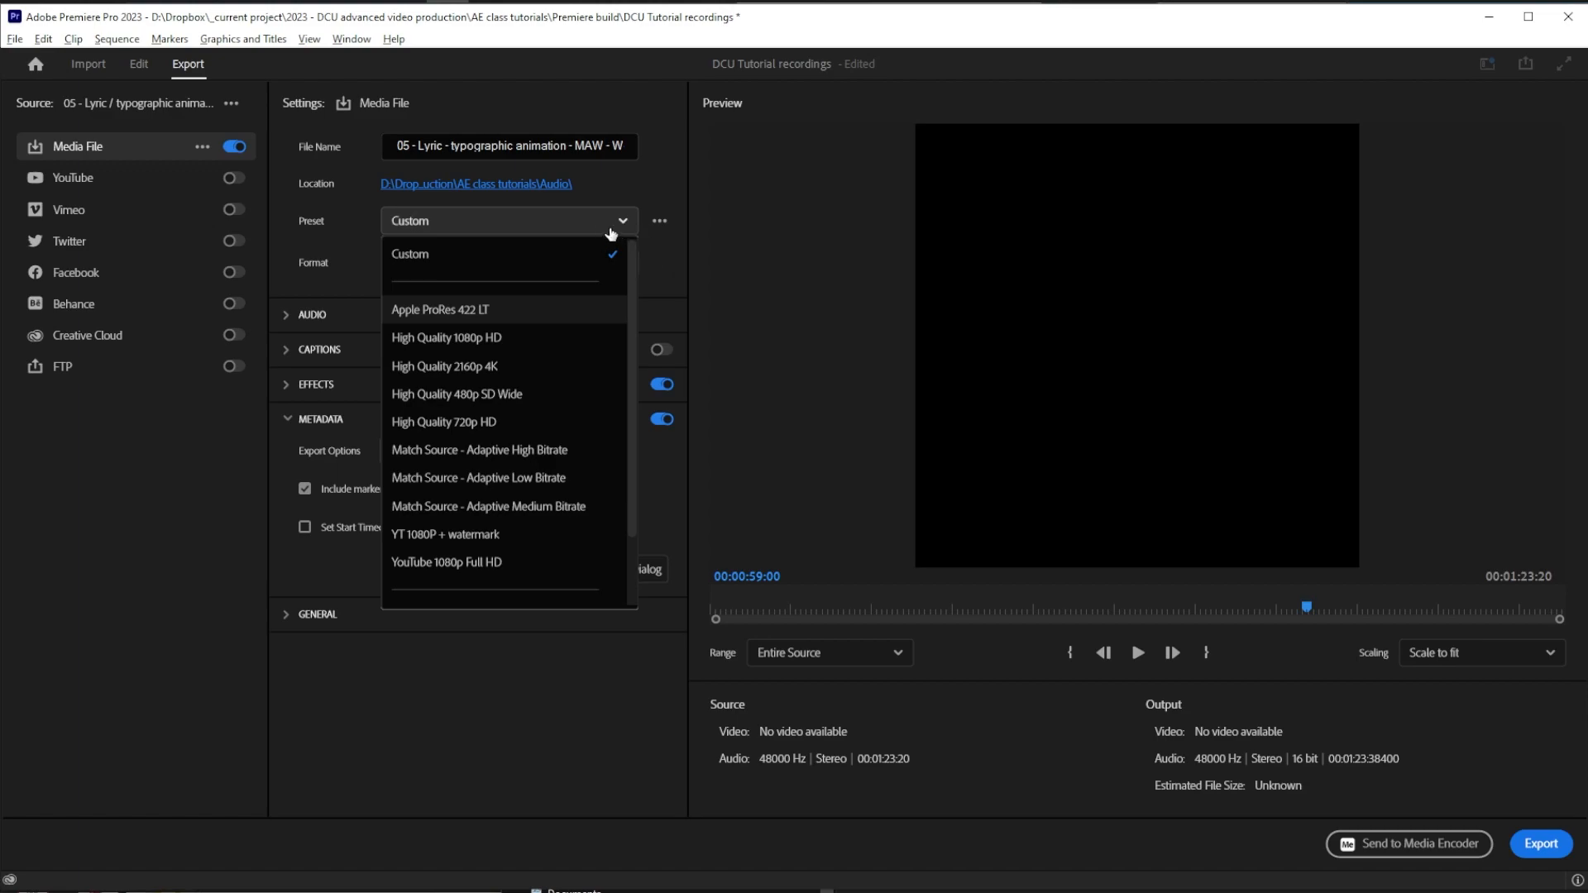
{"action": "left_click", "coordinate": [647, 169]}
{"action": "left_click", "coordinate": [550, 263]}
{"action": "scroll", "coordinate": [571, 322], "scroll_direction": "up", "scroll_amount": 1}
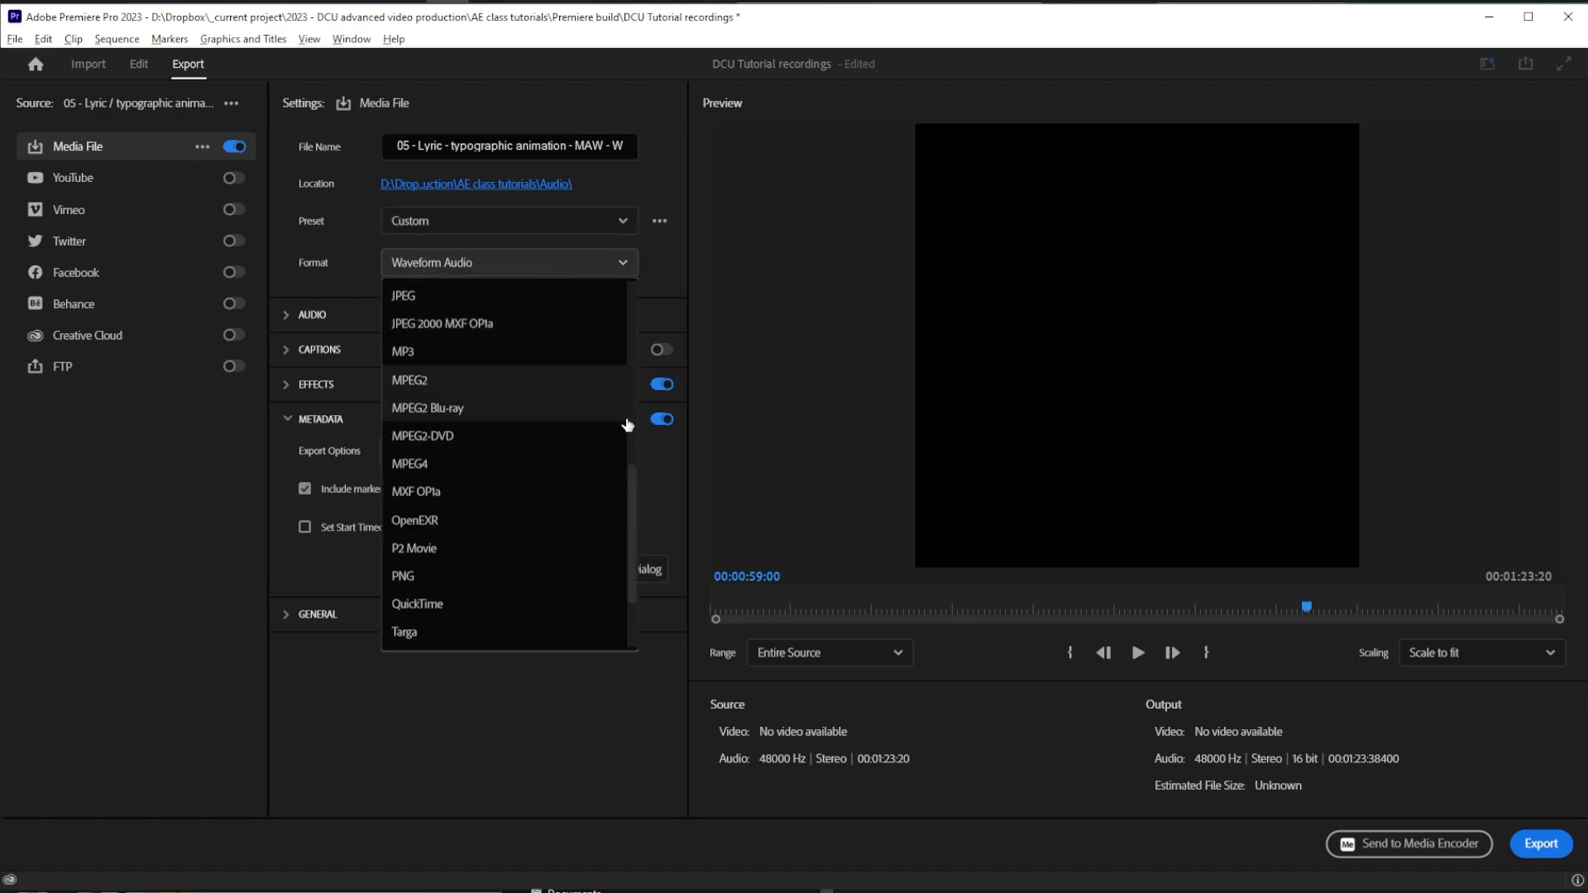
{"action": "left_click", "coordinate": [514, 463]}
Set the export format to Waveform Audio
{"action": "left_click", "coordinate": [579, 264]}
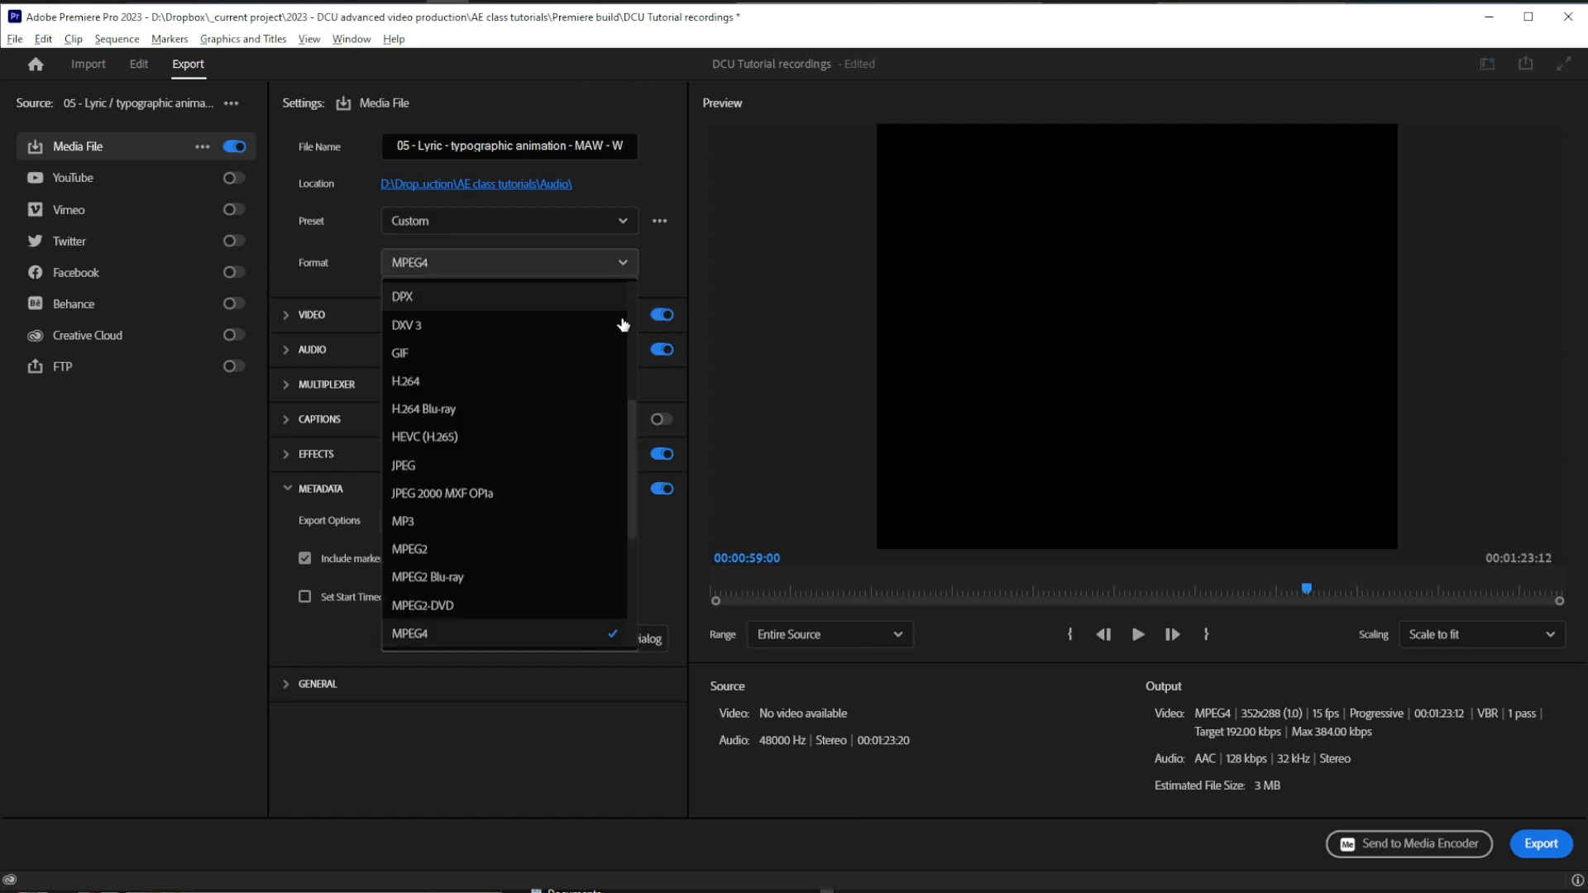
{"action": "scroll", "coordinate": [633, 476], "scroll_direction": "down", "scroll_amount": 3}
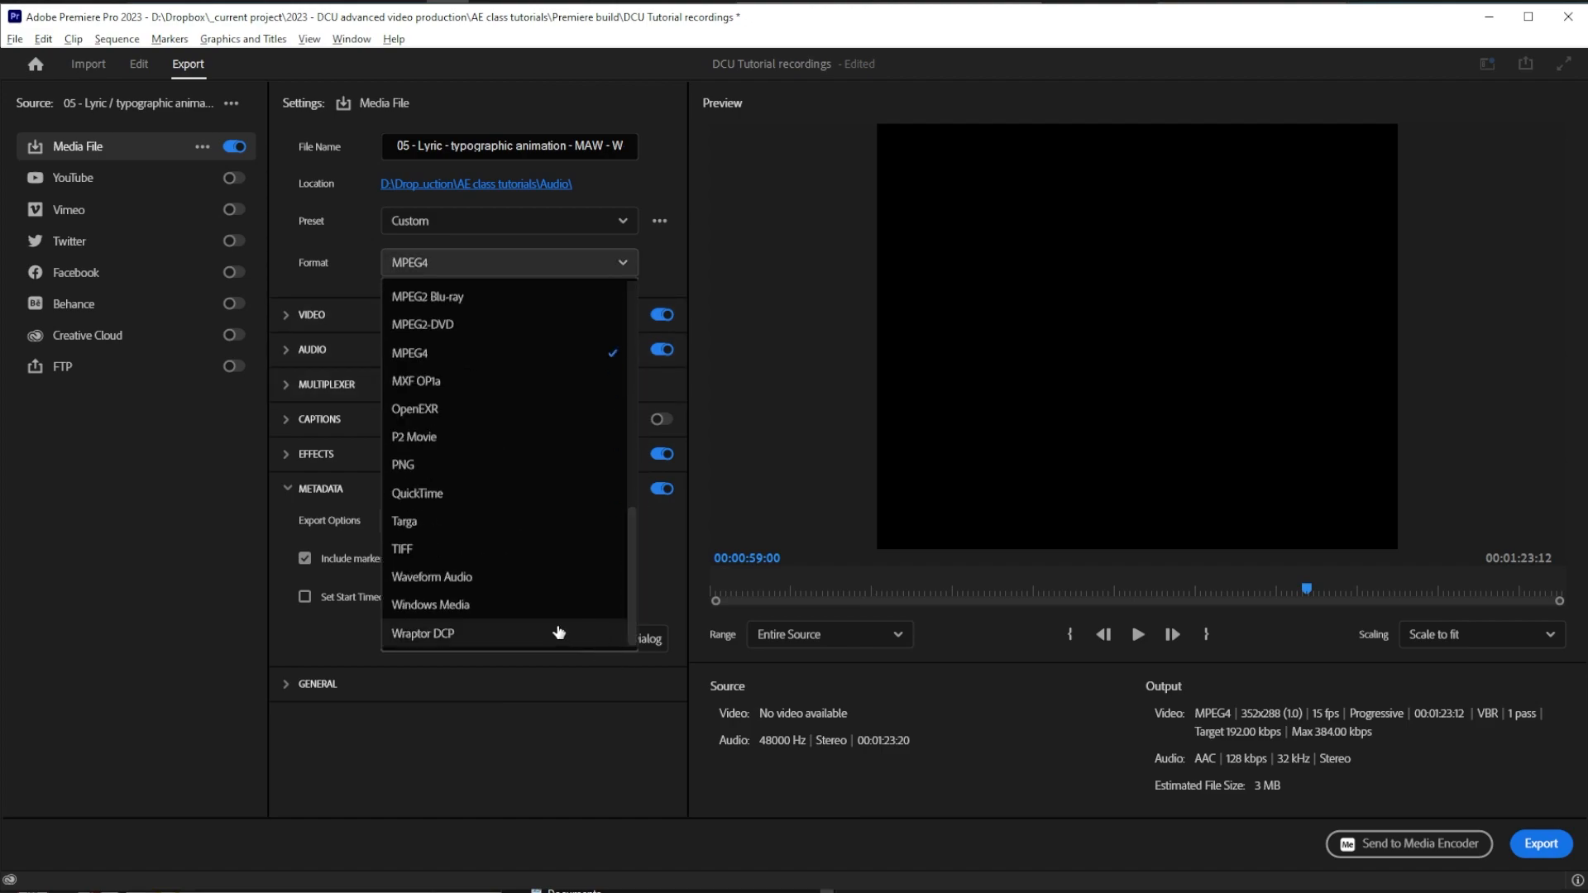
{"action": "left_click", "coordinate": [487, 577]}
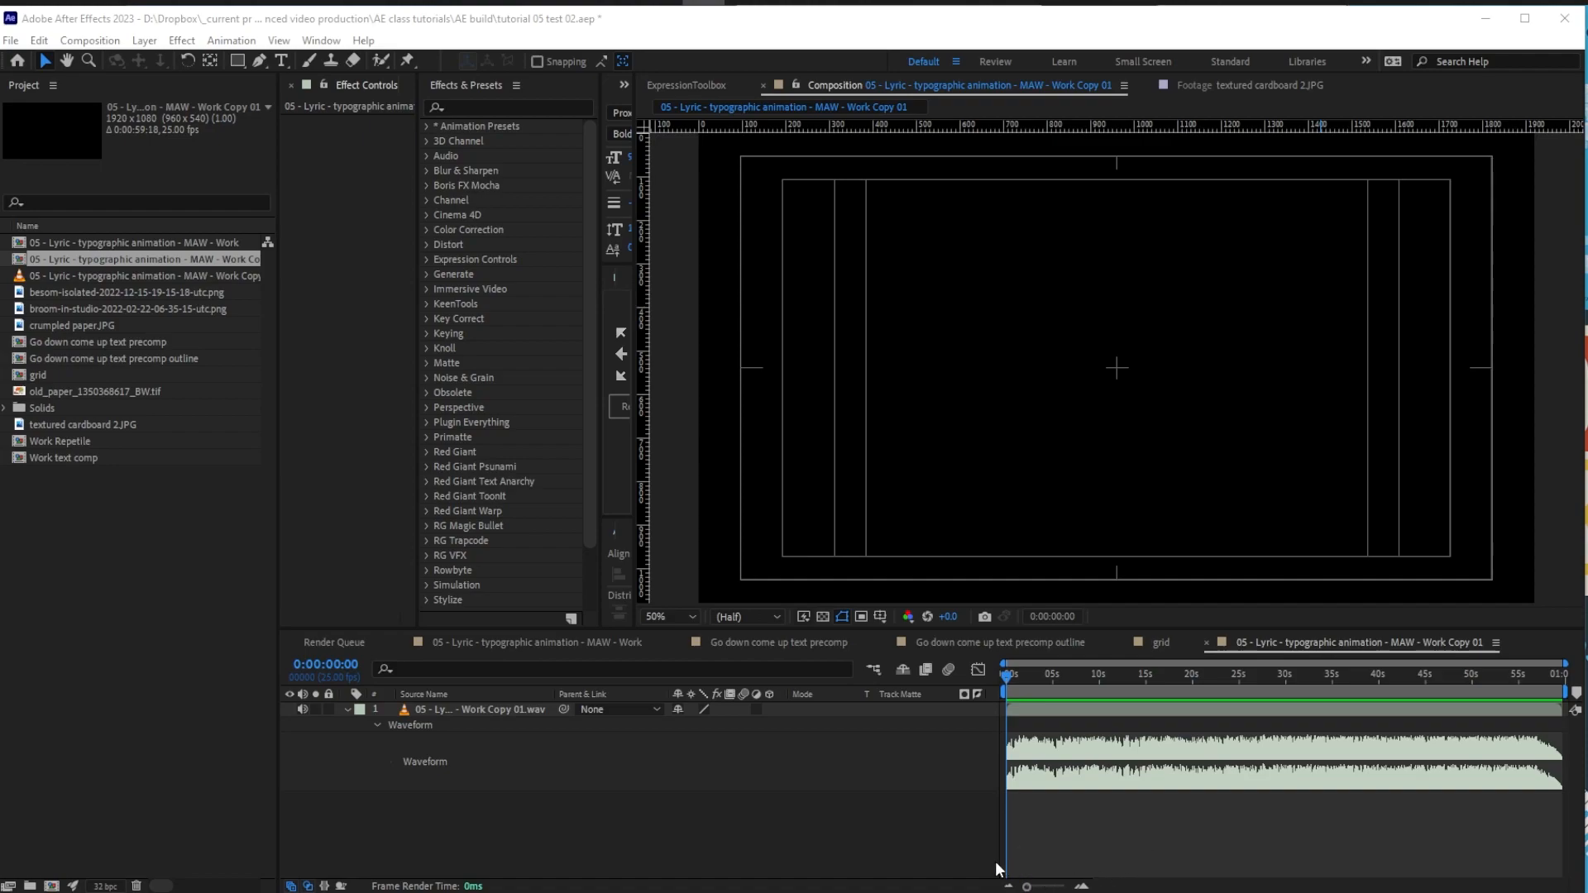
Switch to After Effects and add composition markers at 0:00:06:11 and 0:00:14:21 above the audio layer
{"action": "left_click", "coordinate": [548, 709]}
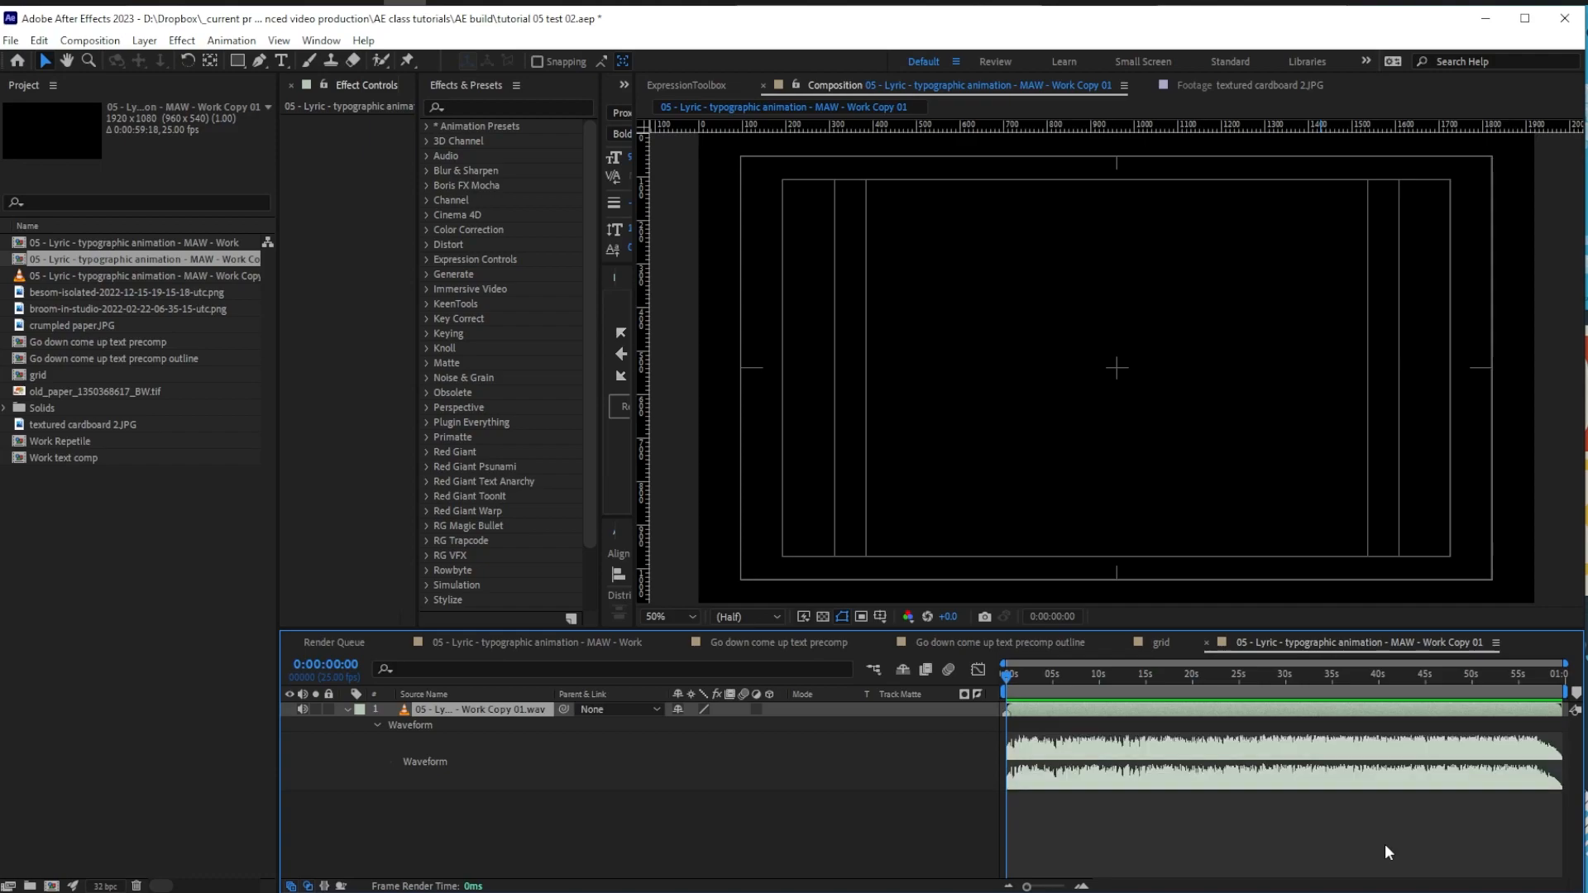
{"action": "left_click", "coordinate": [1034, 827]}
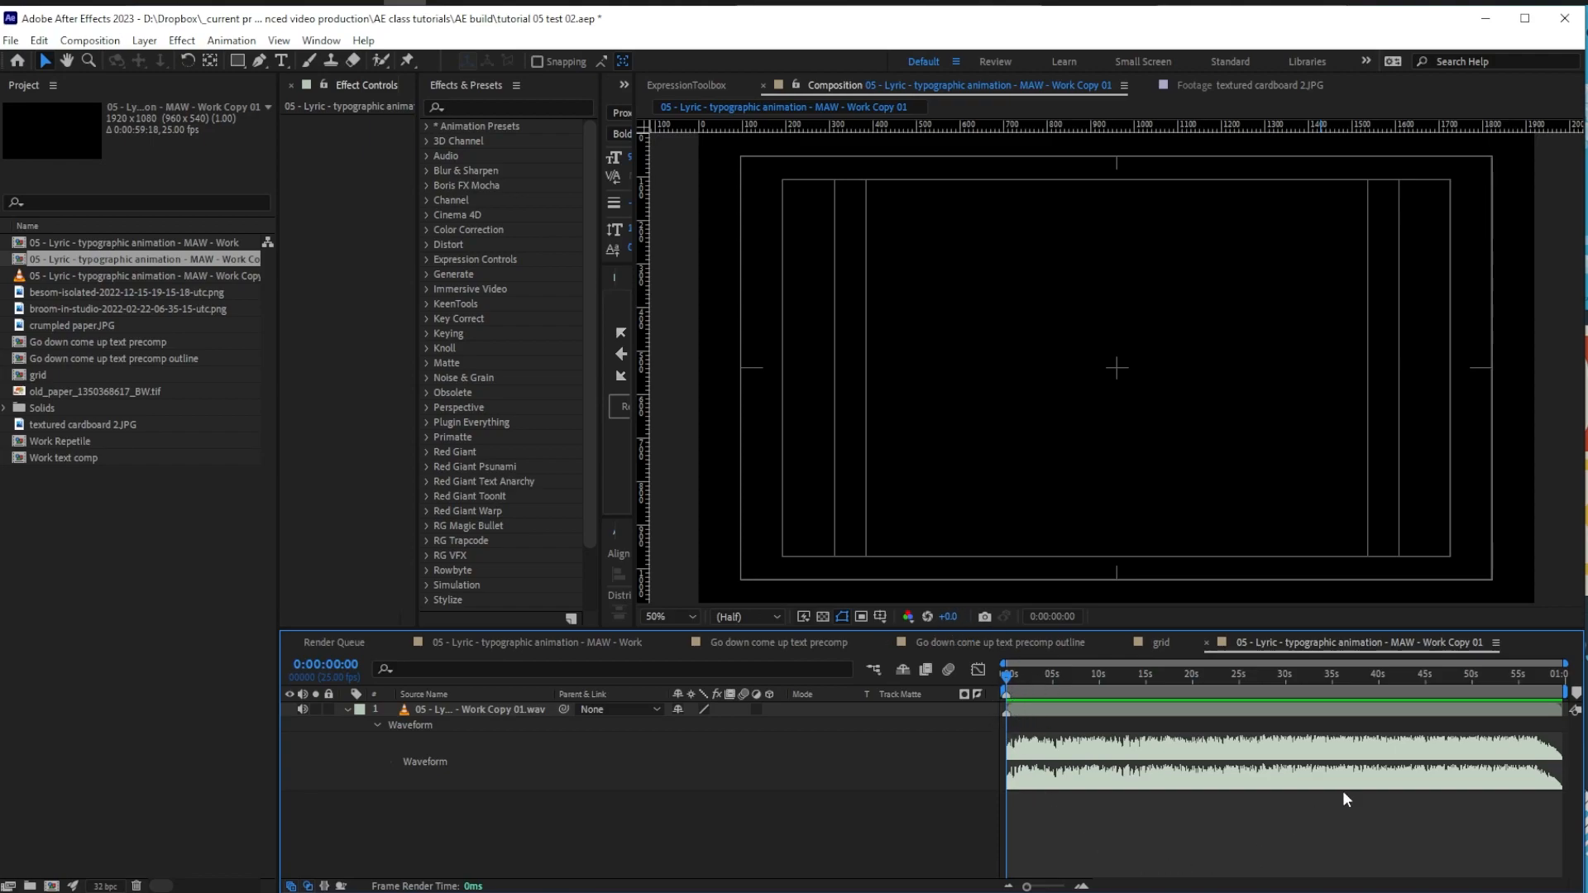
{"action": "left_click", "coordinate": [1066, 673]}
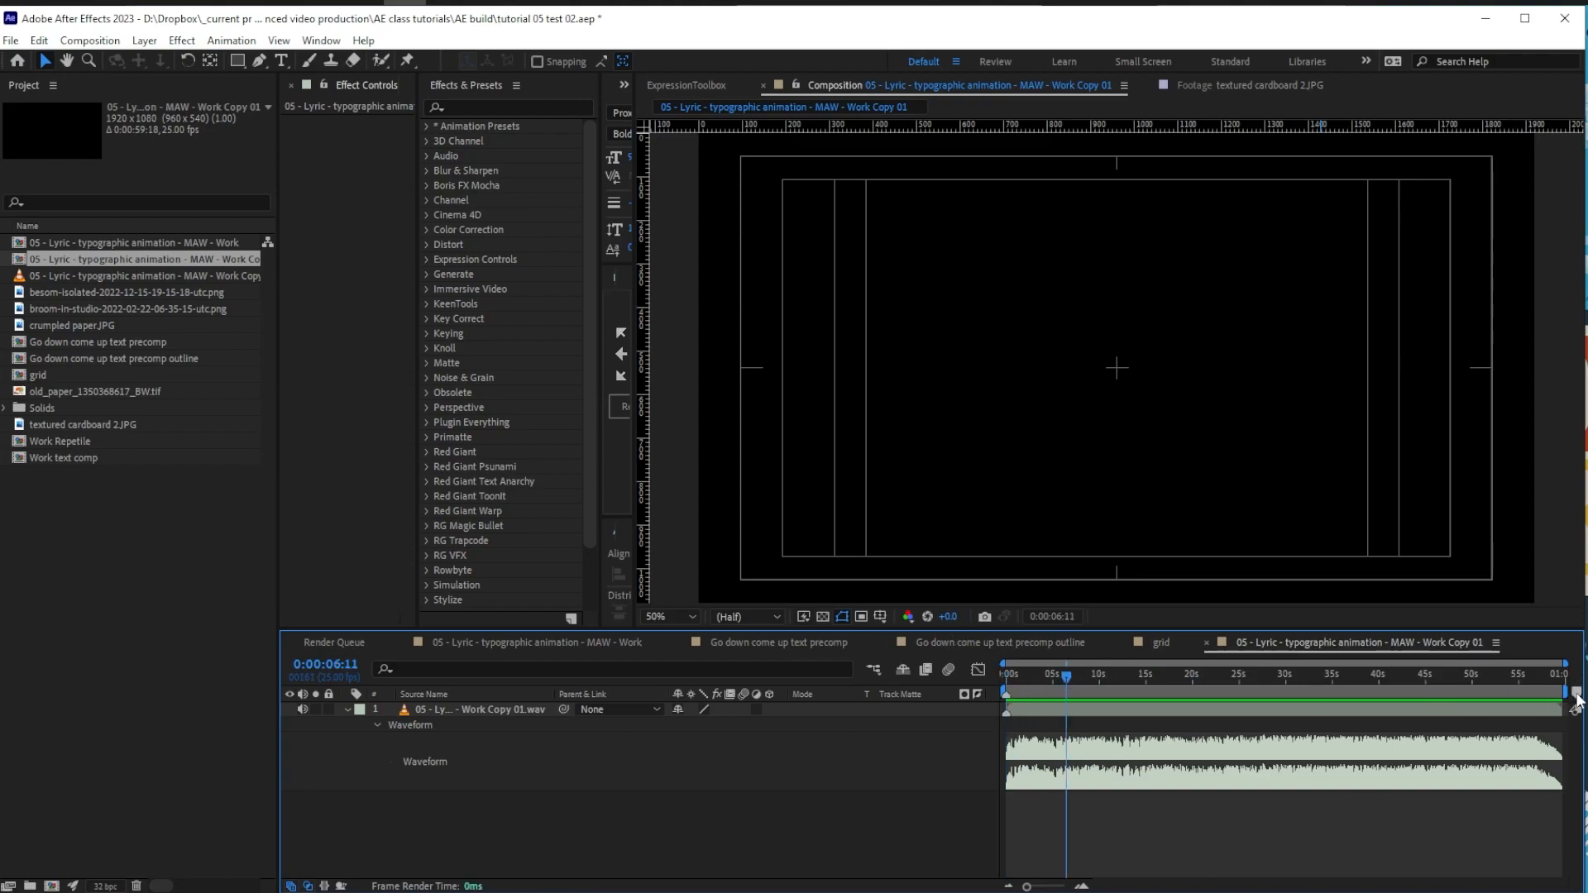
{"action": "left_click_drag", "start_coordinate": [1576, 692], "coordinate": [1073, 690]}
{"action": "left_click", "coordinate": [1144, 674]}
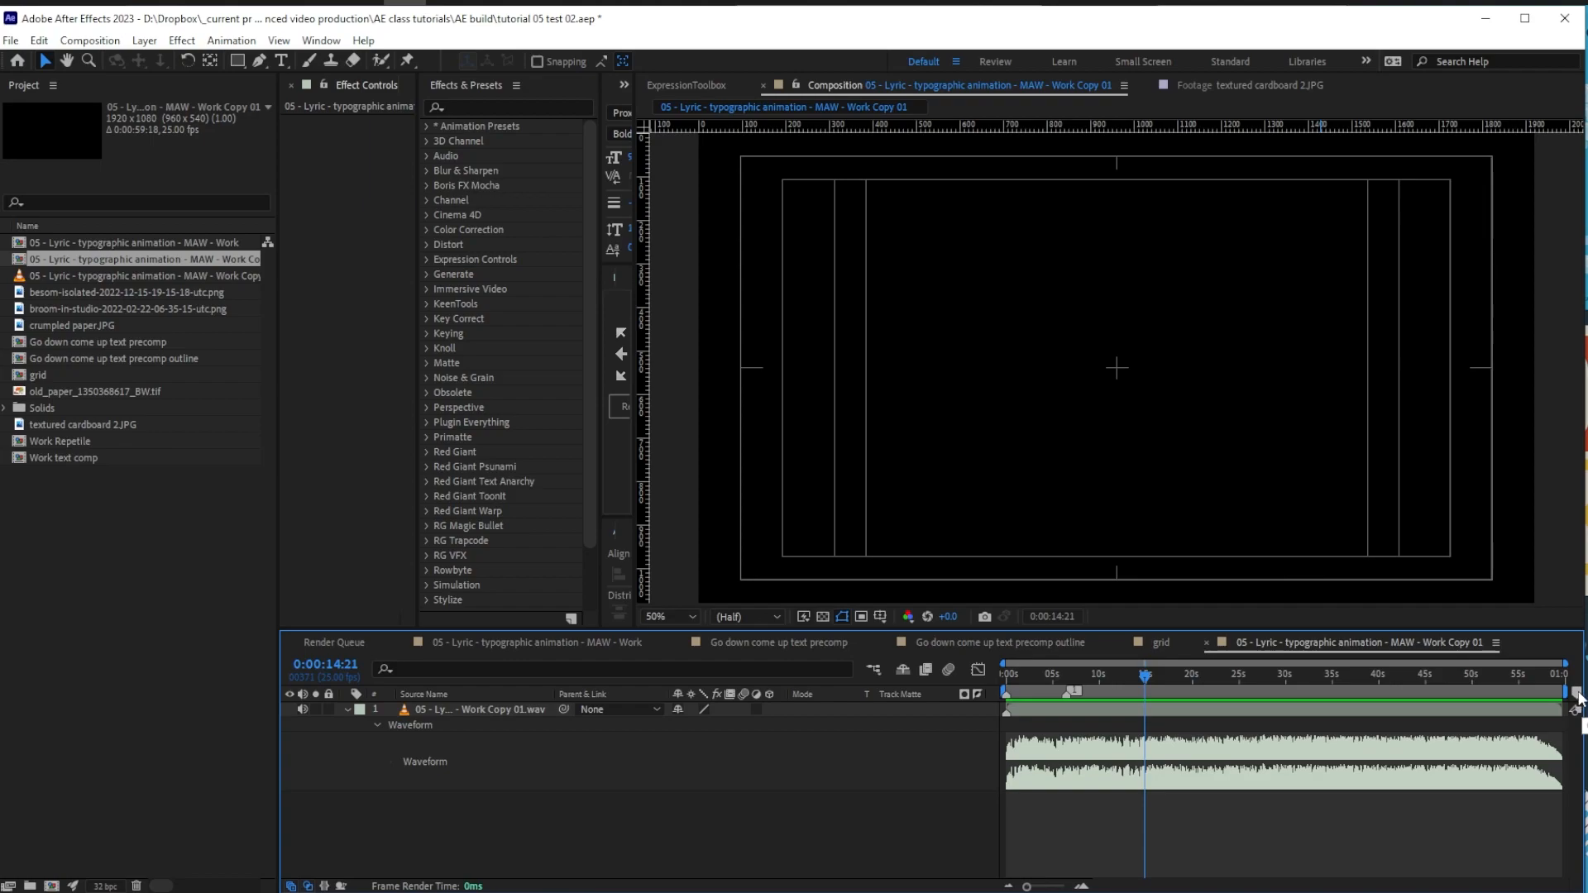
{"action": "left_click_drag", "start_coordinate": [1576, 693], "coordinate": [1150, 691]}
Add further composition markers at about 22 seconds, 0:00:33:07, about 41 seconds, 0:00:48:22 and about 55 seconds
{"action": "left_click", "coordinate": [1215, 675]}
{"action": "left_click_drag", "start_coordinate": [1575, 692], "coordinate": [1222, 690]}
{"action": "left_click", "coordinate": [1317, 675]}
{"action": "left_click_drag", "start_coordinate": [1576, 692], "coordinate": [1323, 690]}
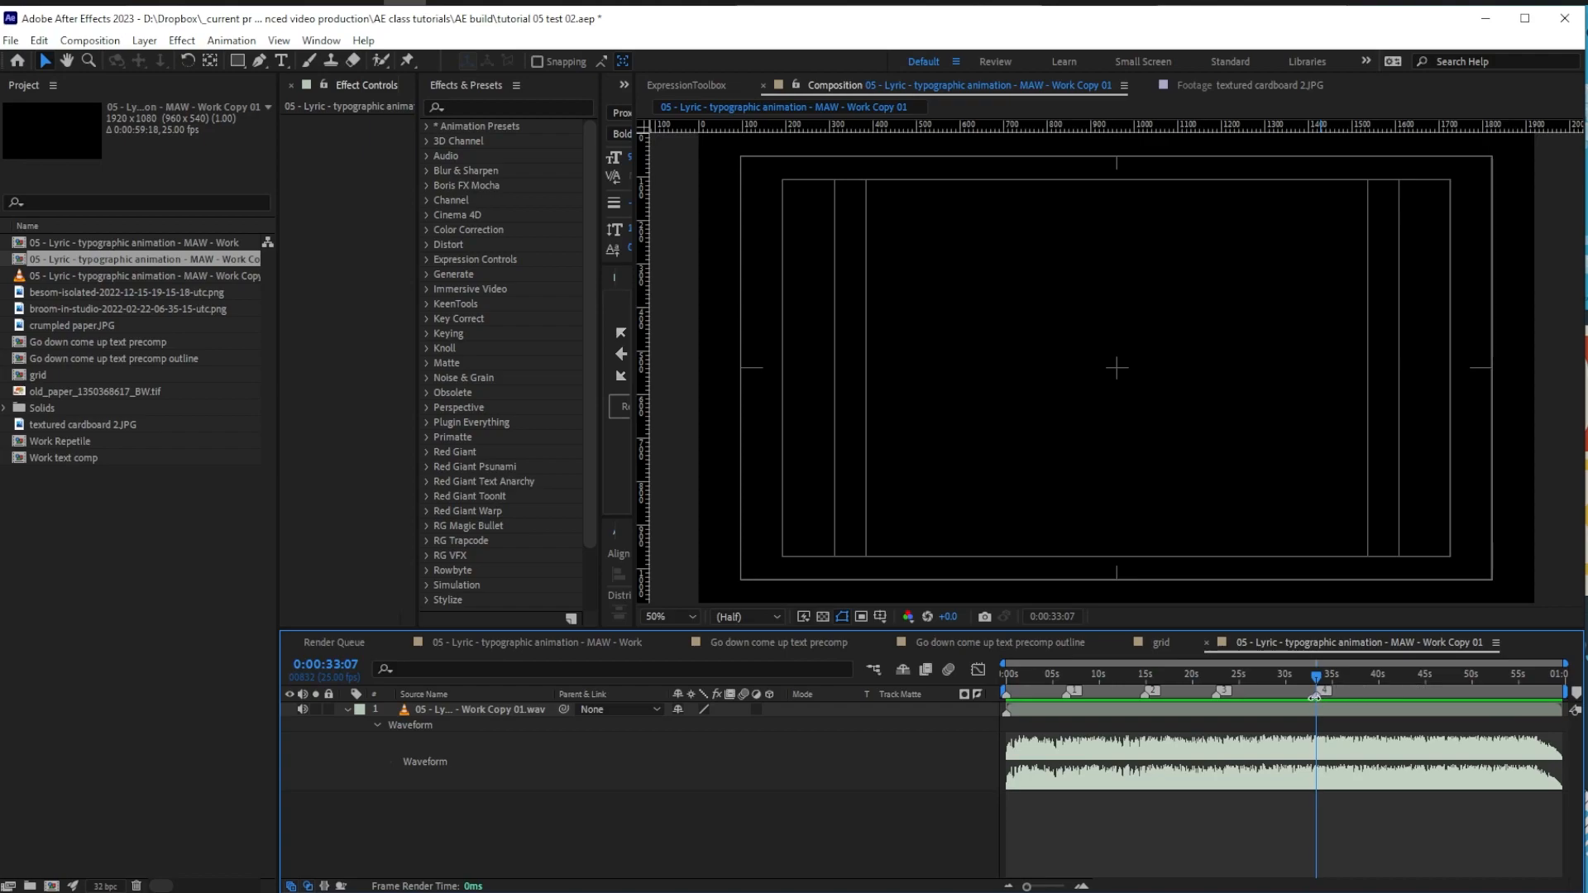
{"action": "left_click", "coordinate": [1388, 676]}
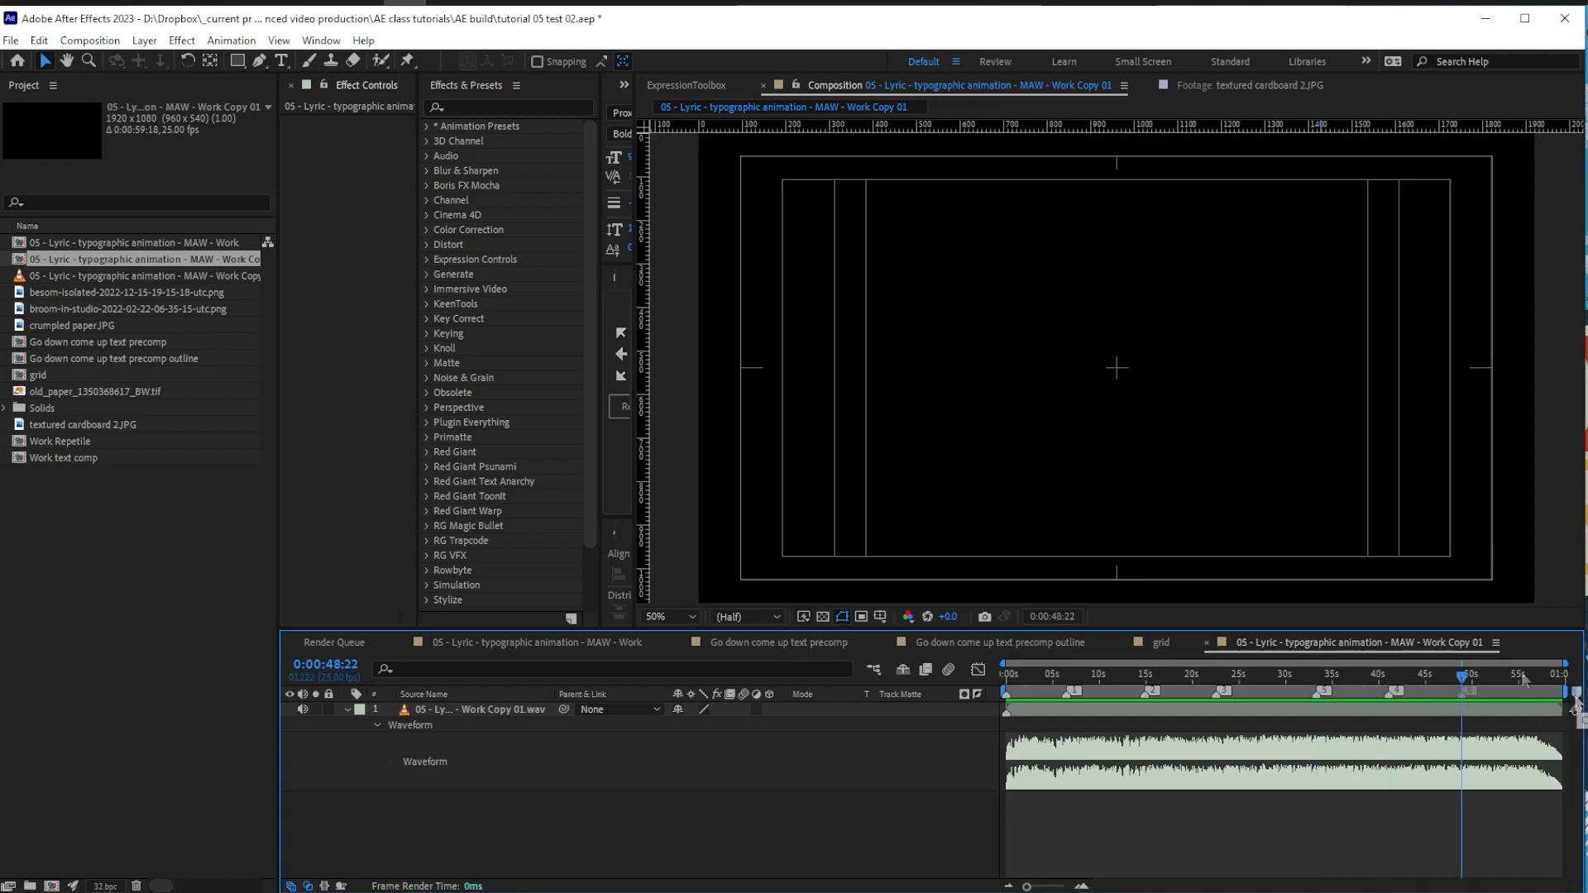
{"action": "left_click_drag", "start_coordinate": [1575, 702], "coordinate": [1530, 690]}
Change the comment of the composition marker at 0:00:33:07 to "change the text"
{"action": "left_click", "coordinate": [1359, 675]}
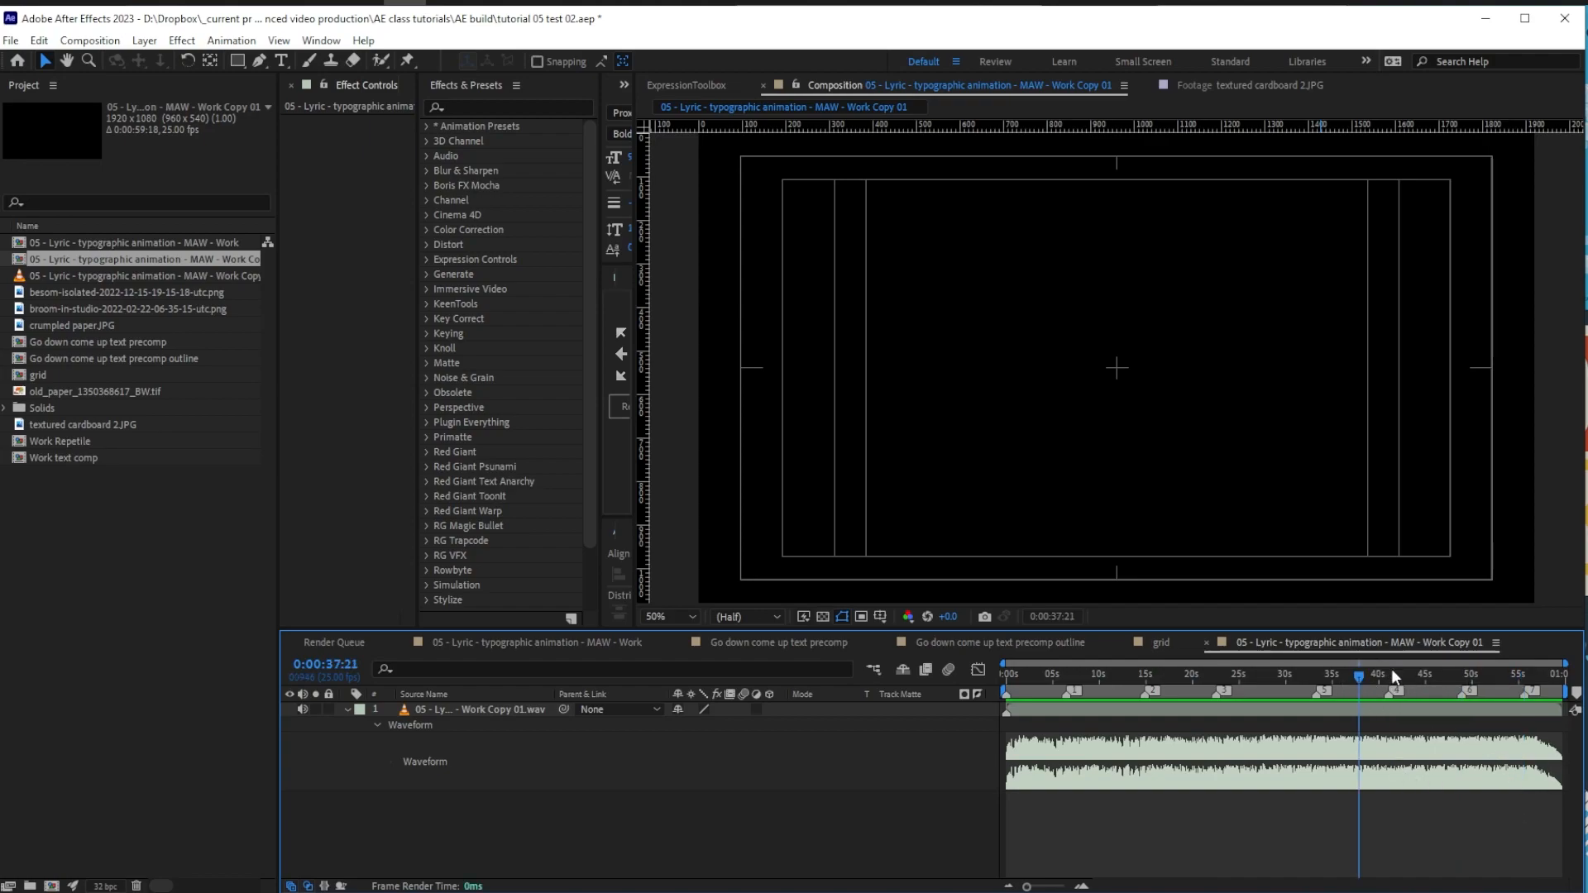
{"action": "right_click", "coordinate": [1320, 695]}
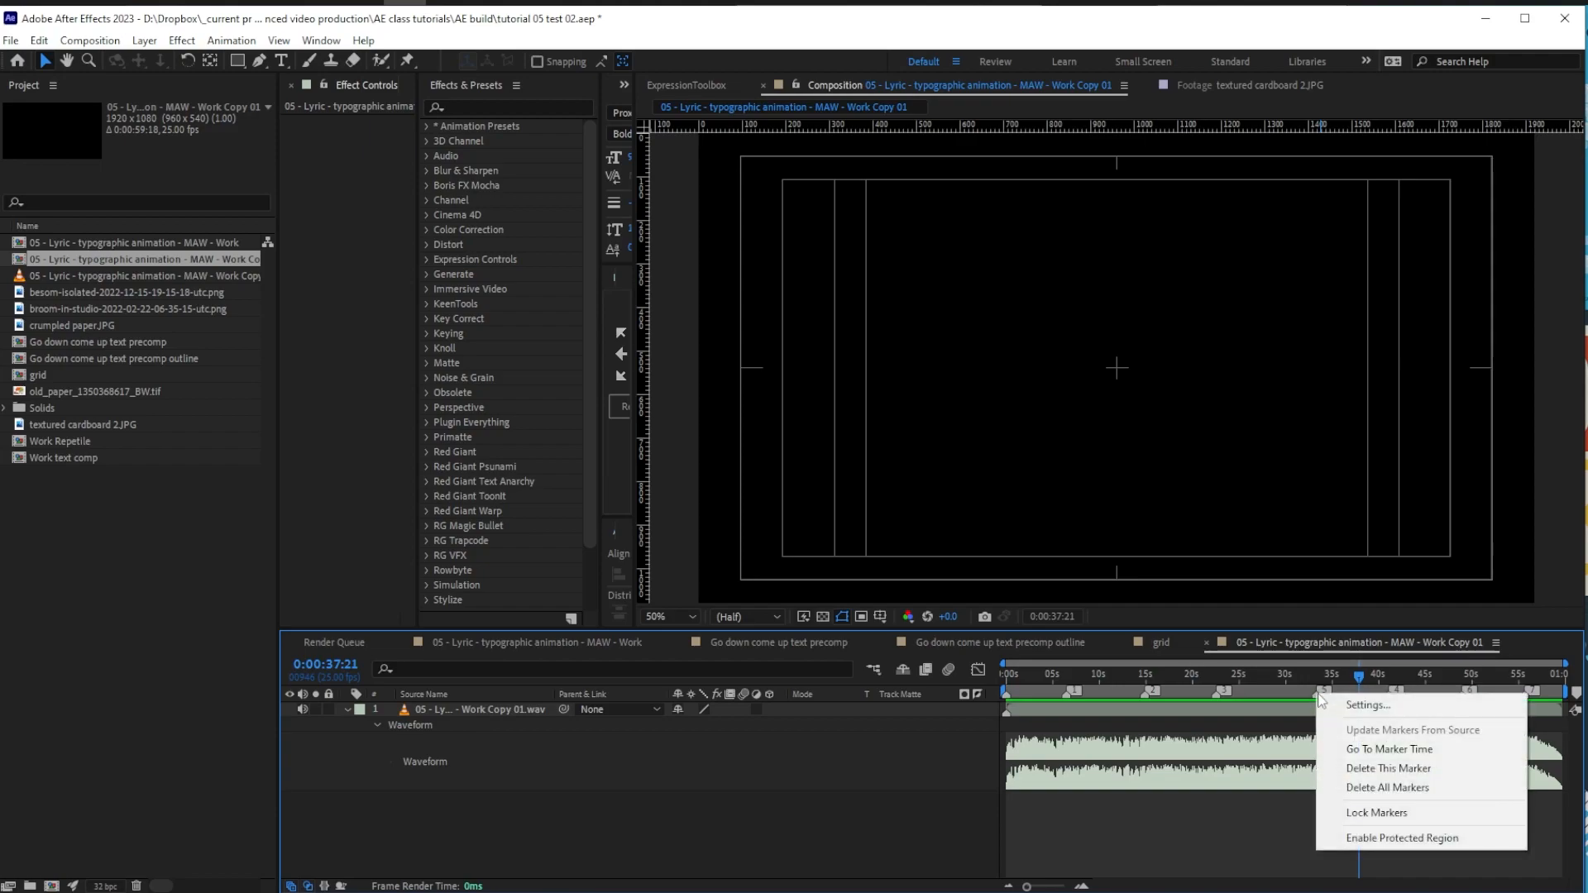
{"action": "left_click", "coordinate": [1366, 709]}
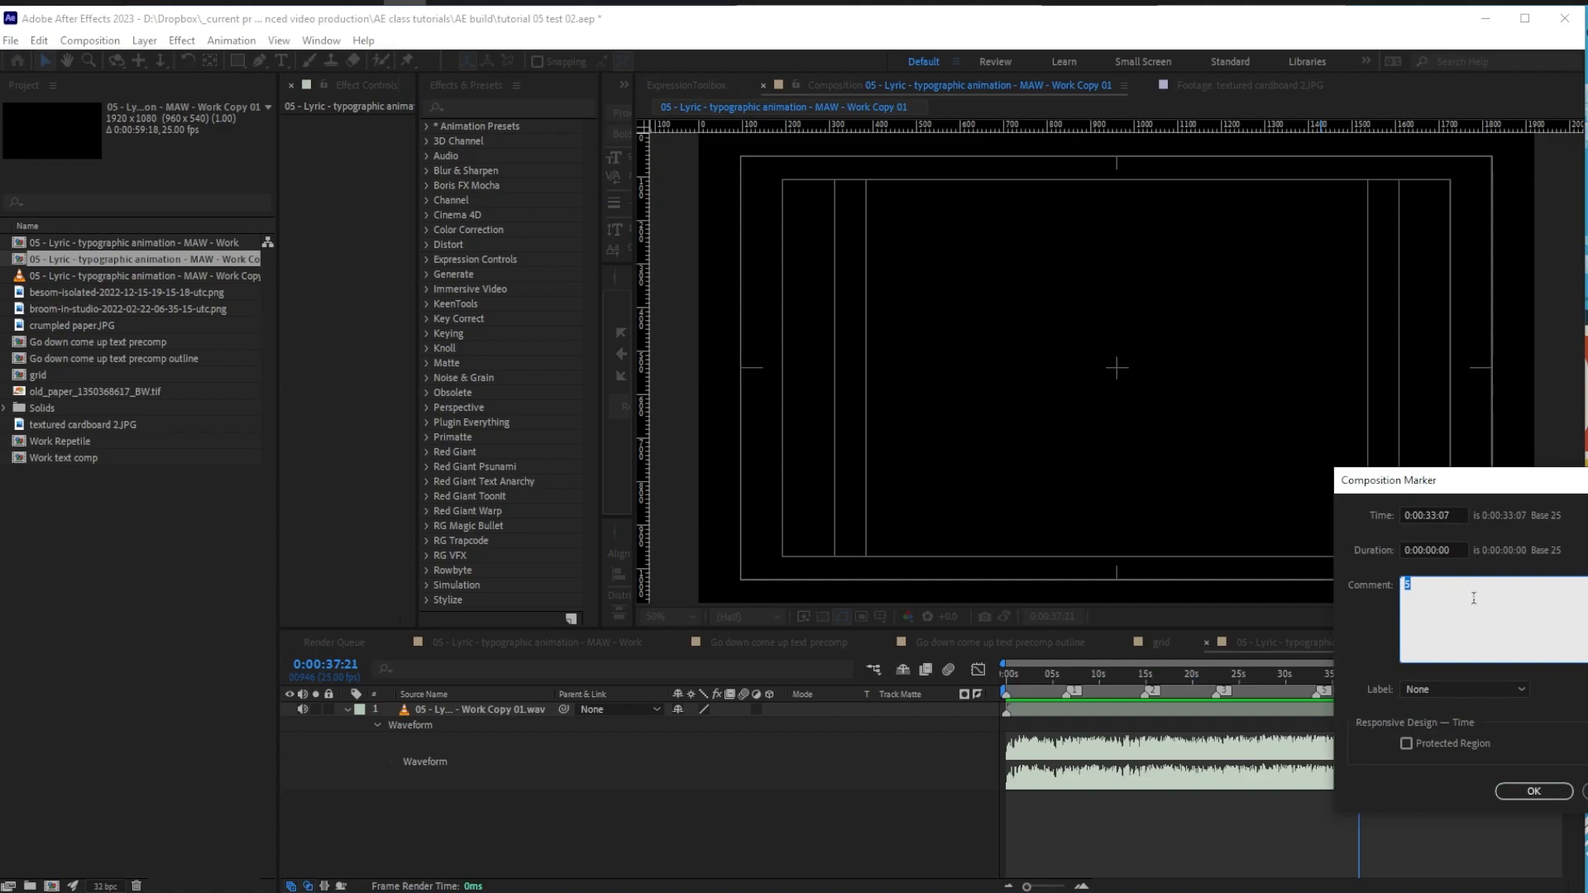
{"action": "type", "text": "change the text"}
{"action": "left_click", "coordinate": [1561, 792]}
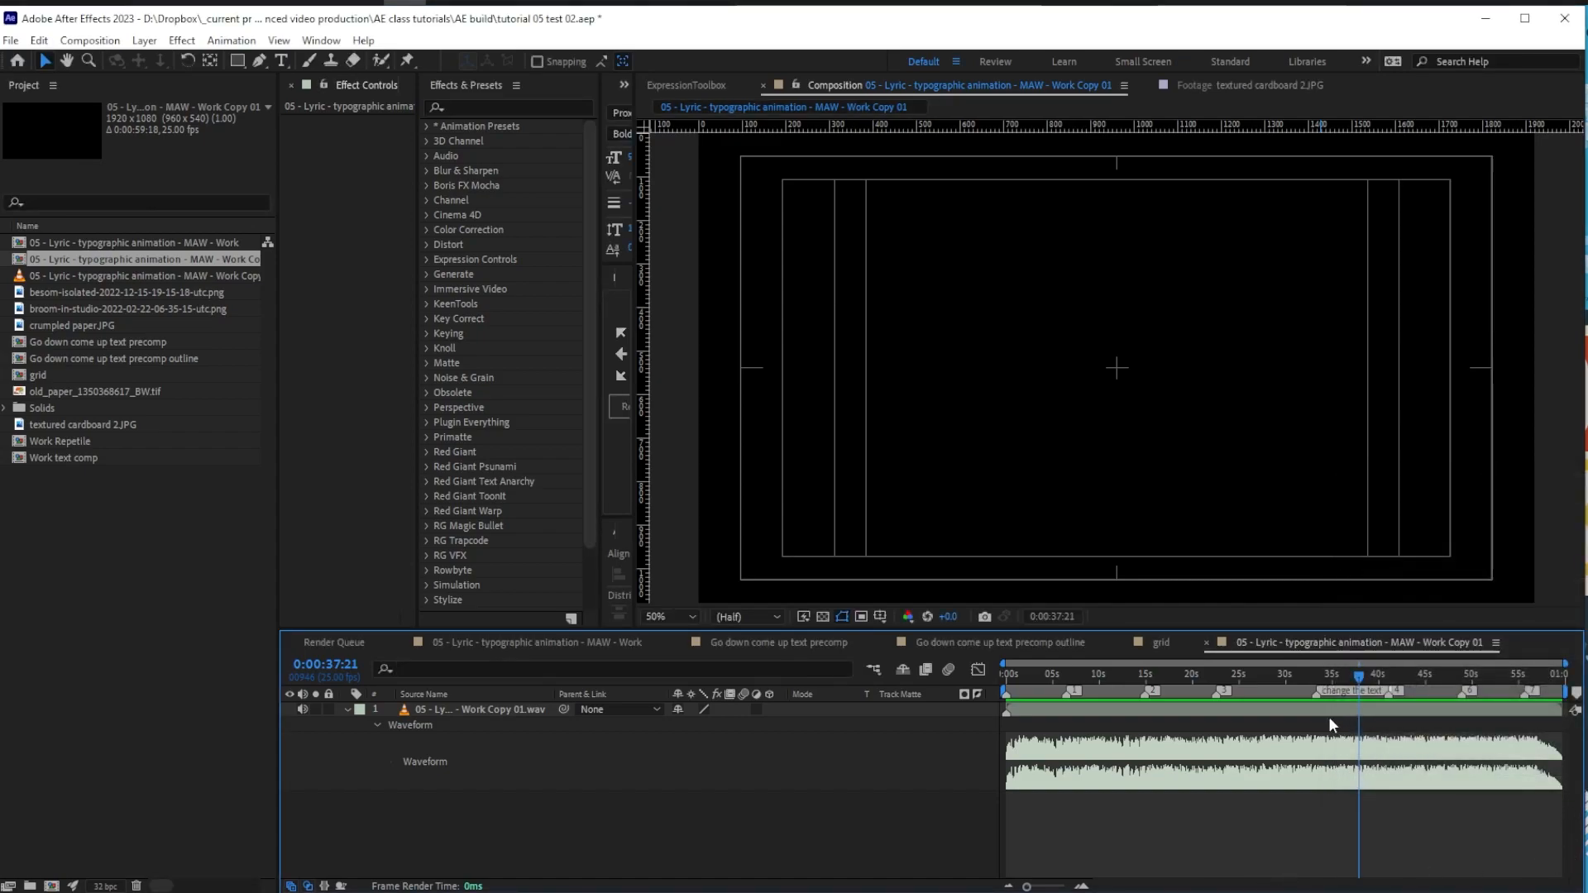
{"action": "left_click", "coordinate": [1287, 676]}
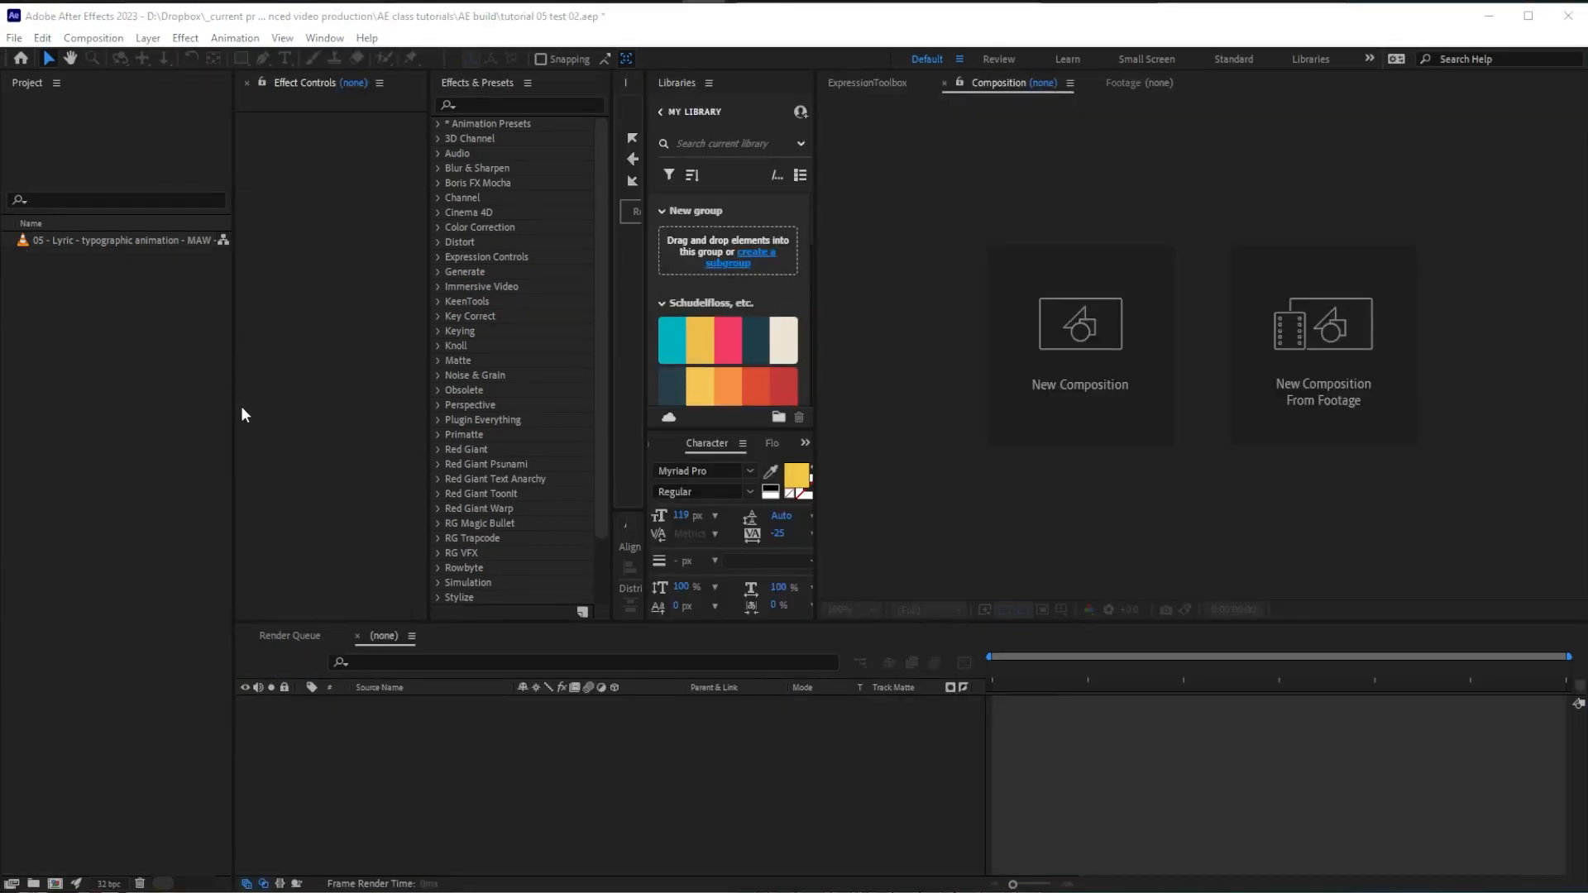
Create a composition from the lyric animation WAV file and hide the project panel
{"action": "left_click", "coordinate": [92, 238]}
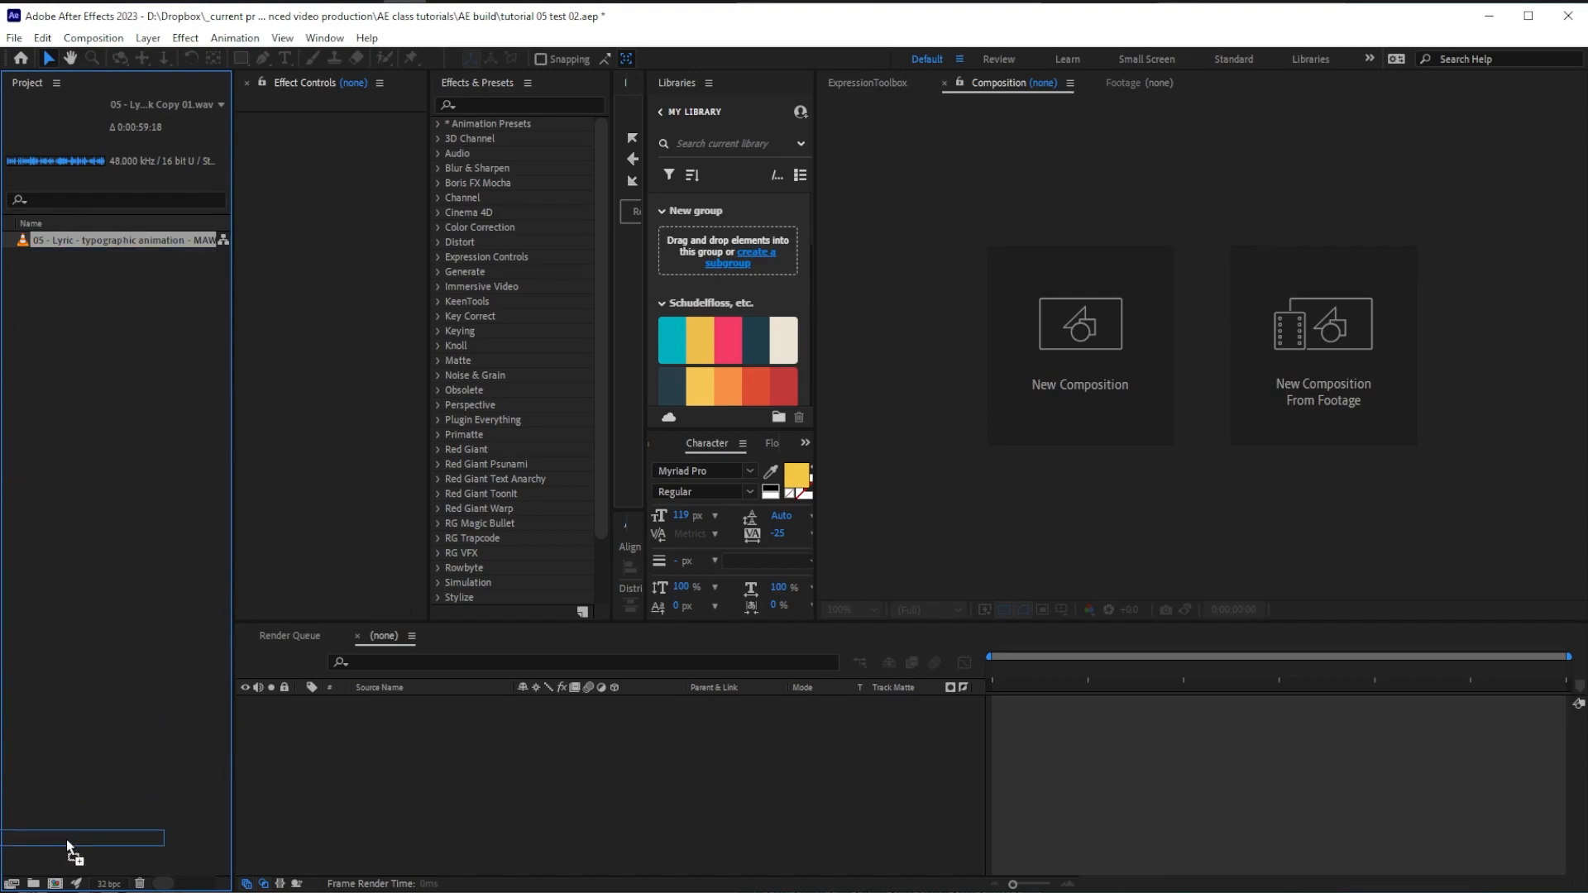
{"action": "left_click", "coordinate": [56, 884]}
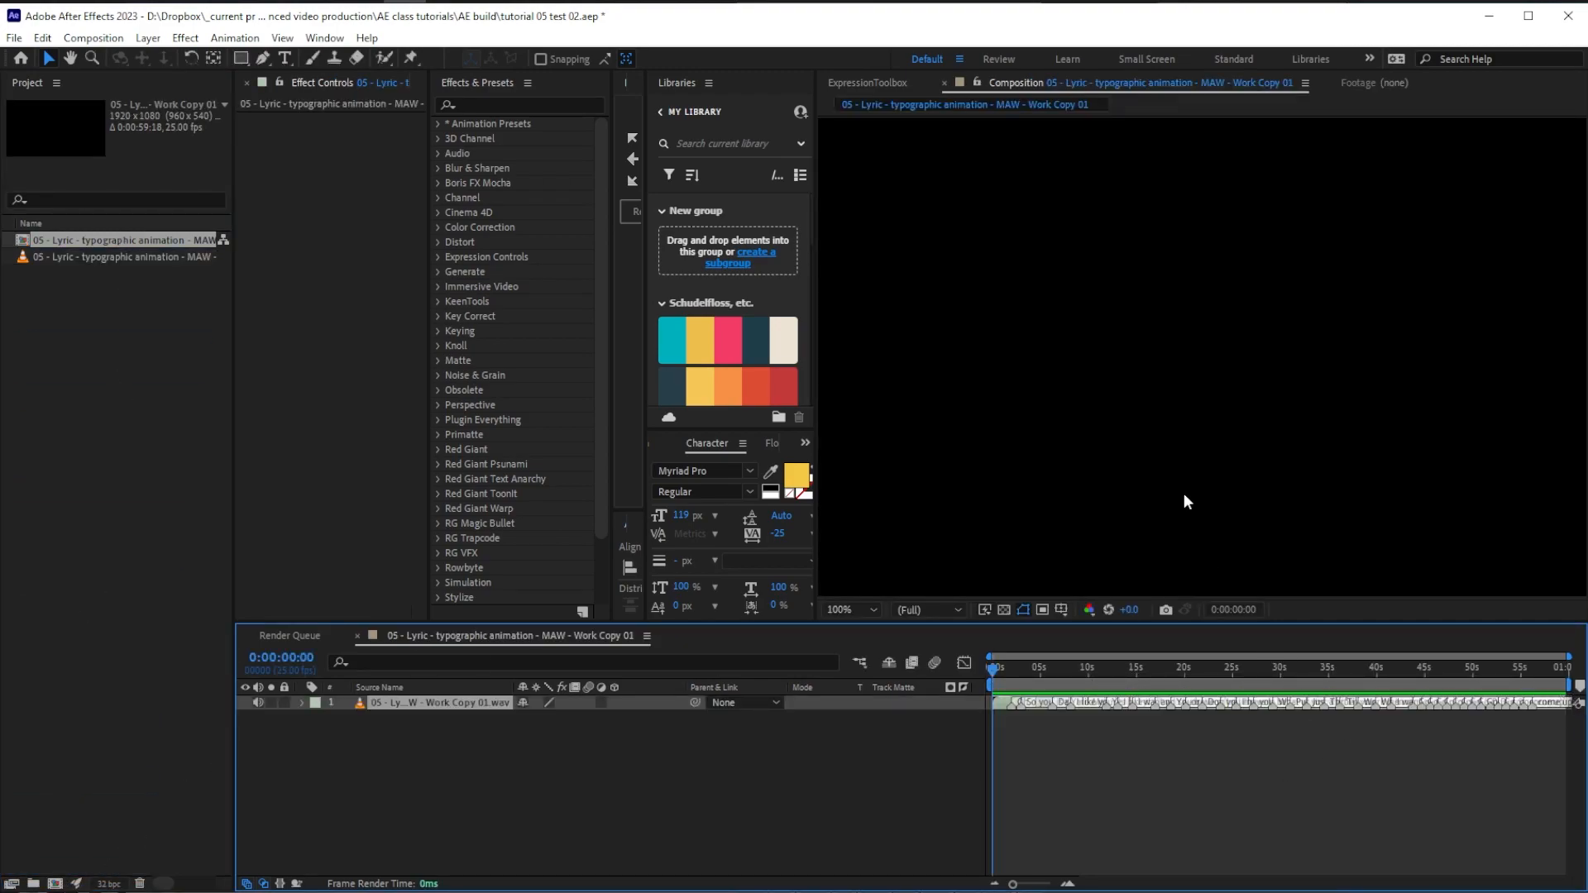
{"action": "key", "text": "ctrl+0"}
Move the playhead to 0:00:15:10 and reveal the audio layer's waveform
{"action": "left_click", "coordinate": [845, 669]}
{"action": "left_click_drag", "start_coordinate": [845, 670], "coordinate": [965, 671]}
{"action": "key", "text": "l"}
{"action": "key", "text": "l"}
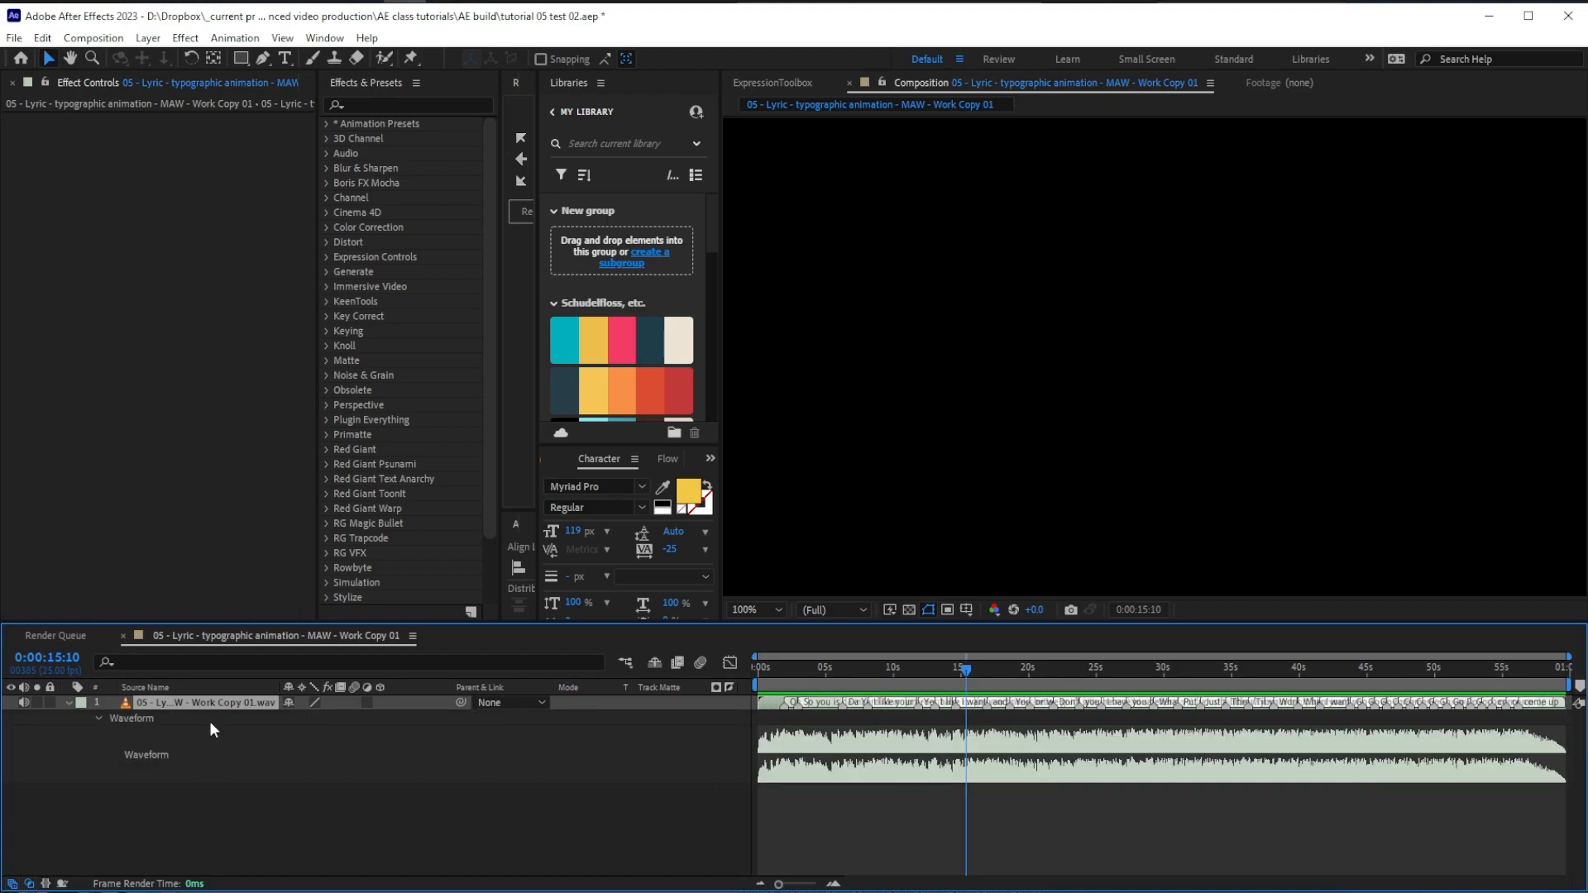
Show the audio layer's Audio Levels, try raising them to +12.00 dB and undo the change
{"action": "key", "text": "shift+l"}
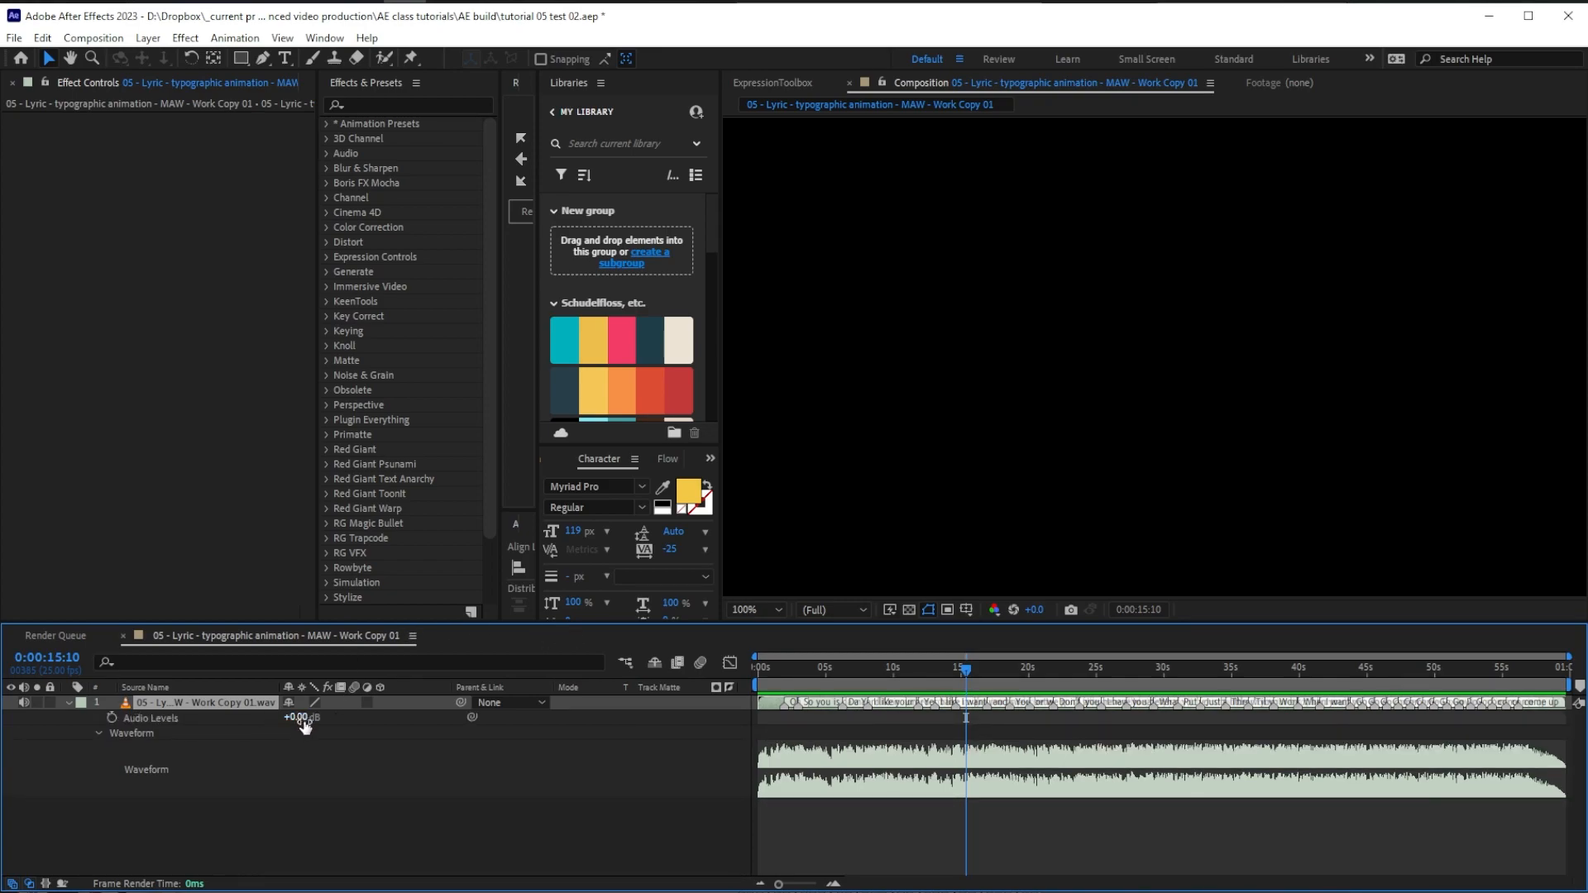
{"action": "left_click_drag", "start_coordinate": [299, 721], "coordinate": [838, 759]}
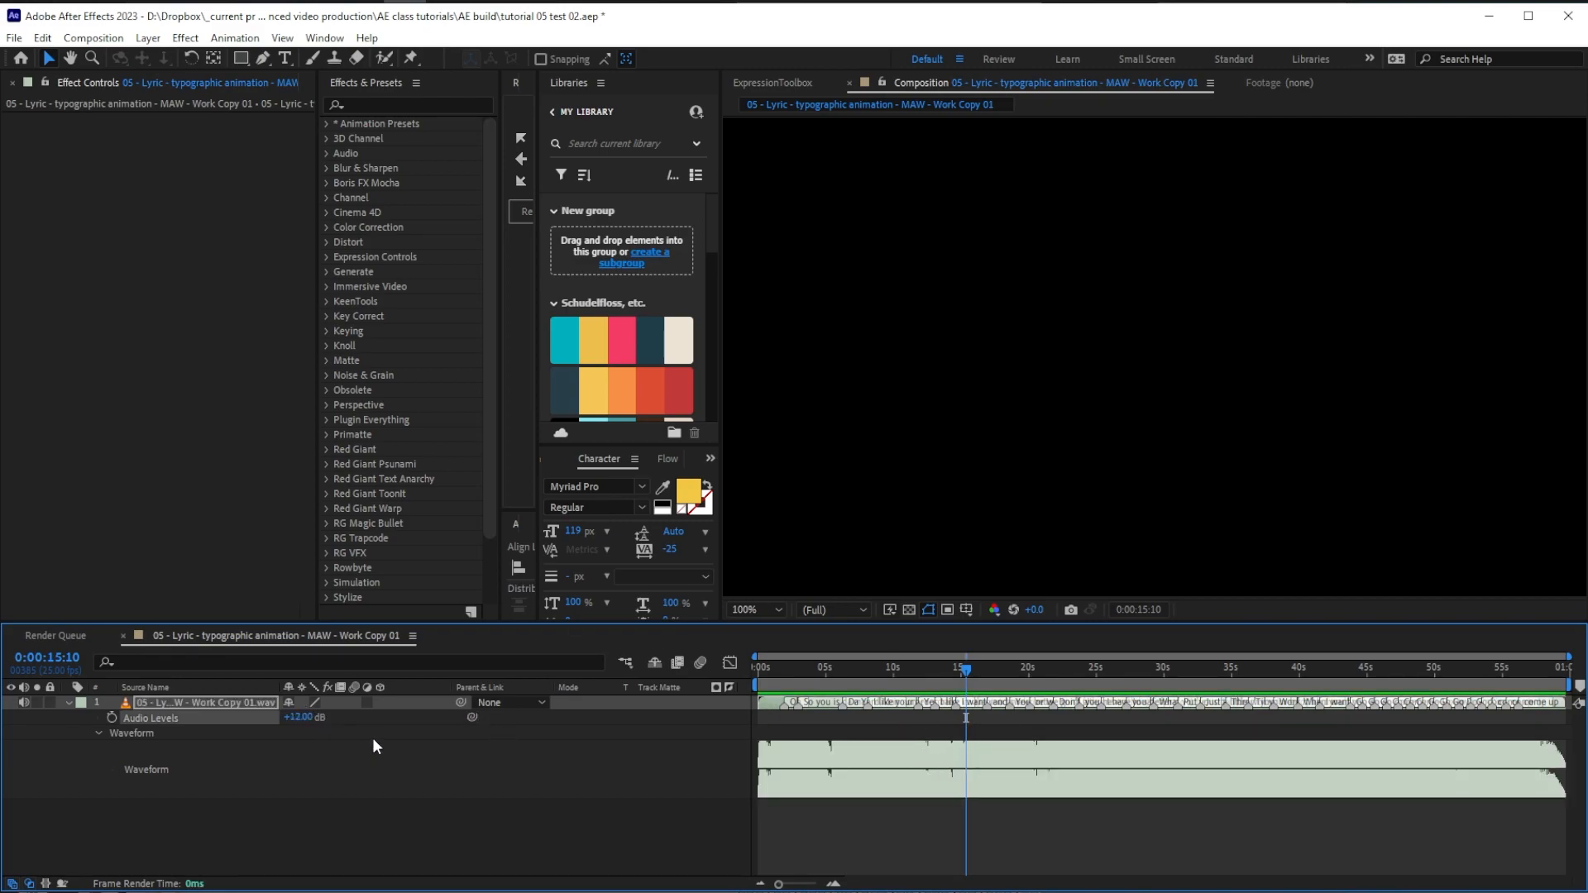
{"action": "key", "text": "ctrl+z"}
Zoom into the timeline at the "Oh" marker at 0:00:01:24 and add a text layer reading "OH"
{"action": "left_click_drag", "start_coordinate": [794, 674], "coordinate": [786, 678]}
{"action": "key", "text": "equal"}
{"action": "key", "text": "equal"}
{"action": "key", "text": "equal"}
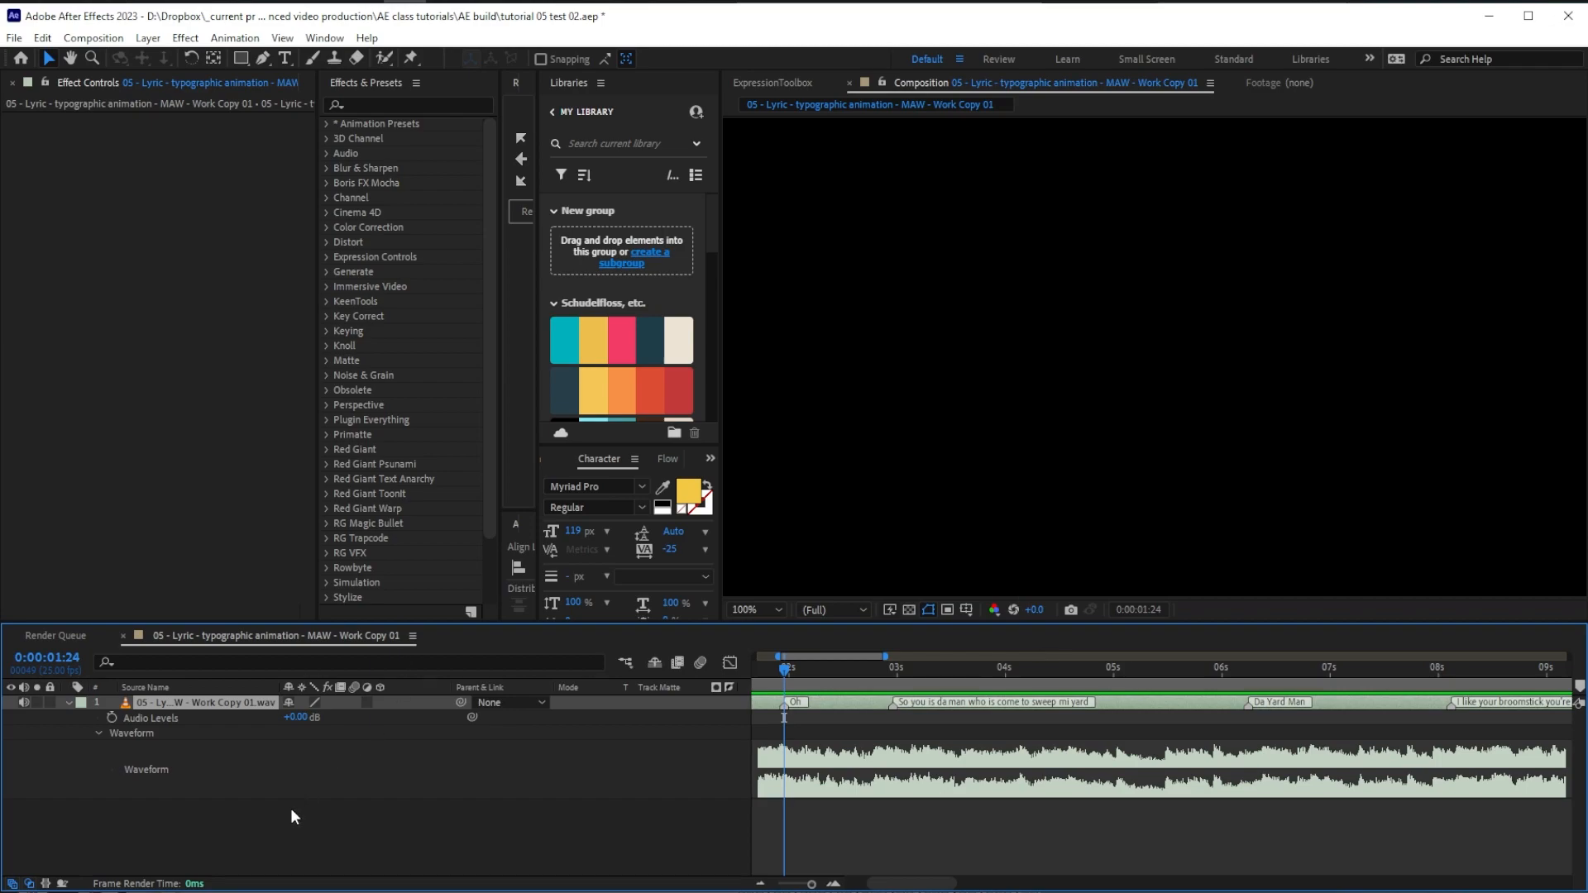
{"action": "key", "text": "ctrl+t"}
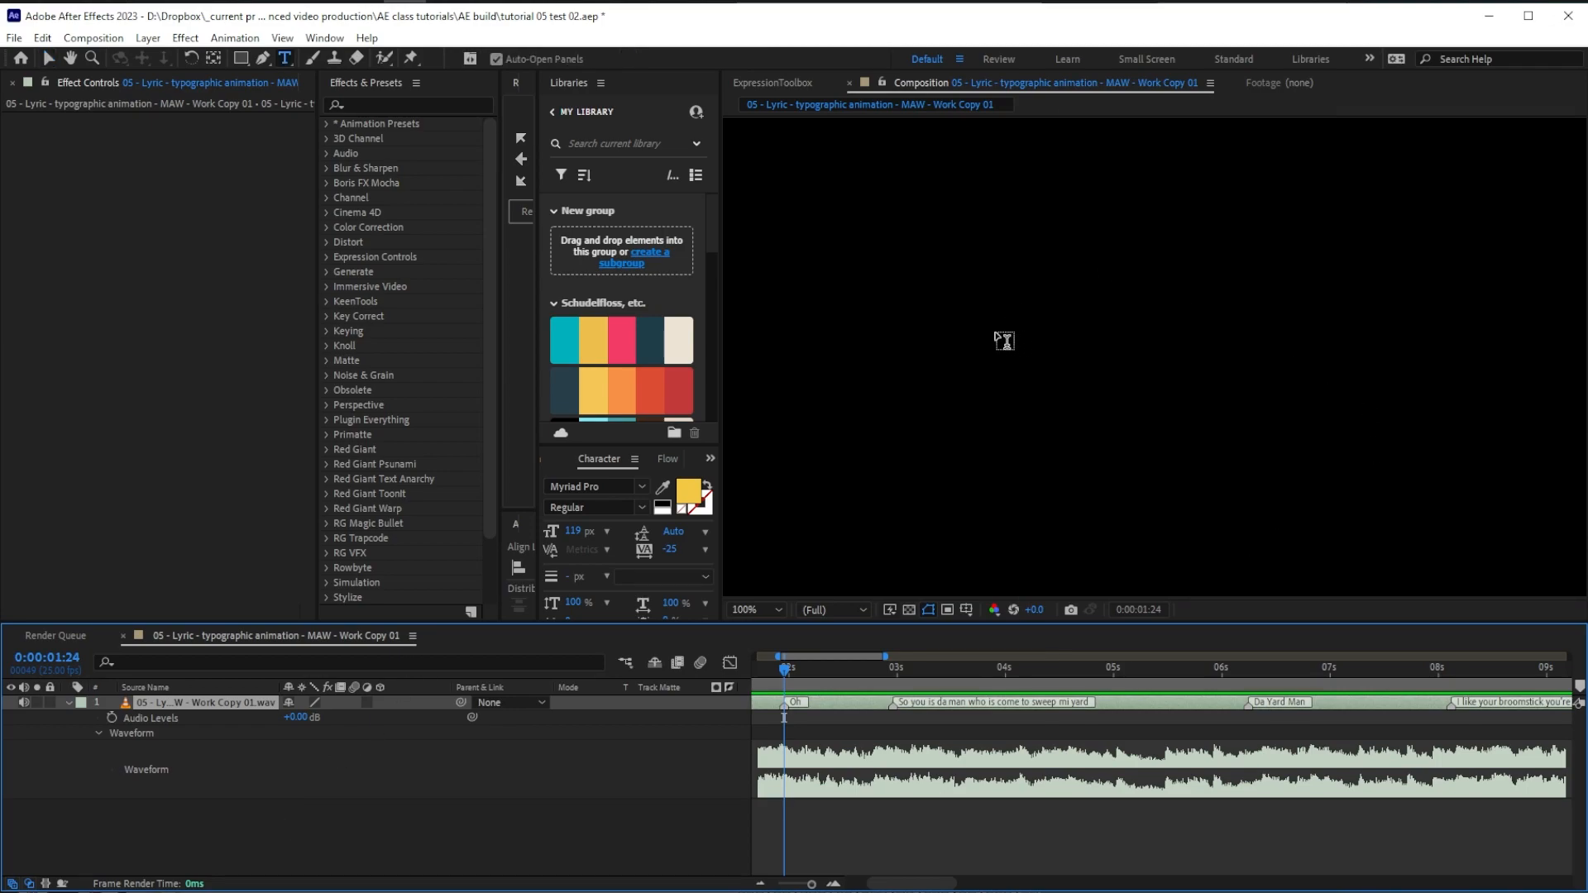
{"action": "left_click", "coordinate": [1003, 325]}
{"action": "type", "text": "OH"}
Set the font of the "OH" text to Proxima Nova Bold
{"action": "key", "text": "ctrl+a"}
{"action": "left_click", "coordinate": [642, 486]}
{"action": "type", "text": "proxima"}
{"action": "left_click", "coordinate": [776, 734]}
{"action": "left_click", "coordinate": [300, 672]}
{"action": "left_click", "coordinate": [797, 700]}
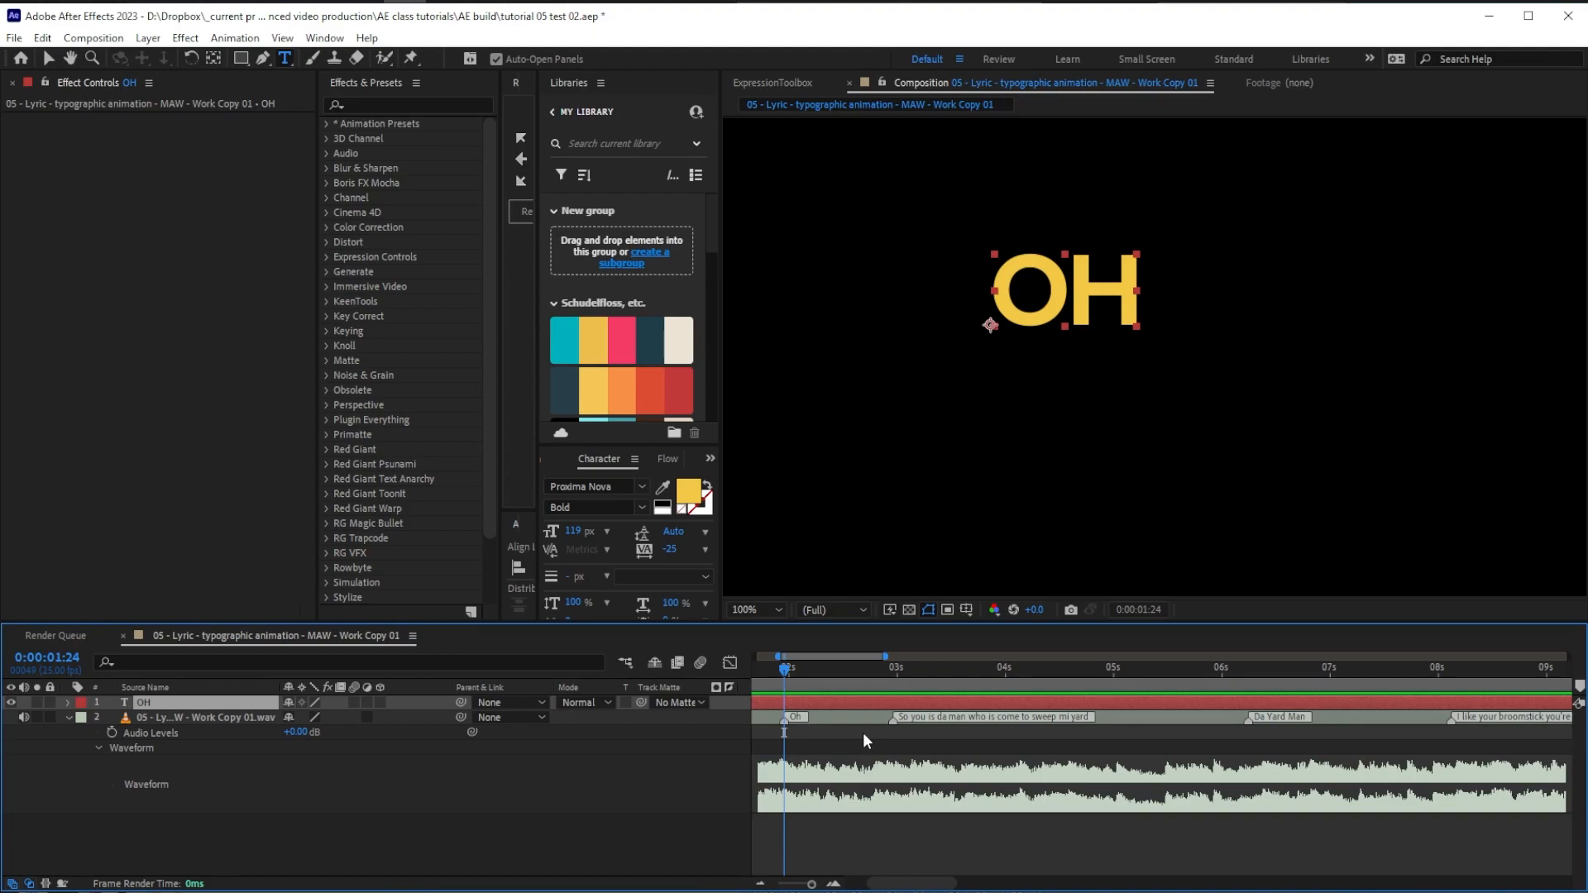
Trim the "OH" layer to start at 0:00:01:24 and end at the next lyric marker at 0:00:02:24
{"action": "key", "text": "alt+bracketleft"}
{"action": "left_click", "coordinate": [893, 664]}
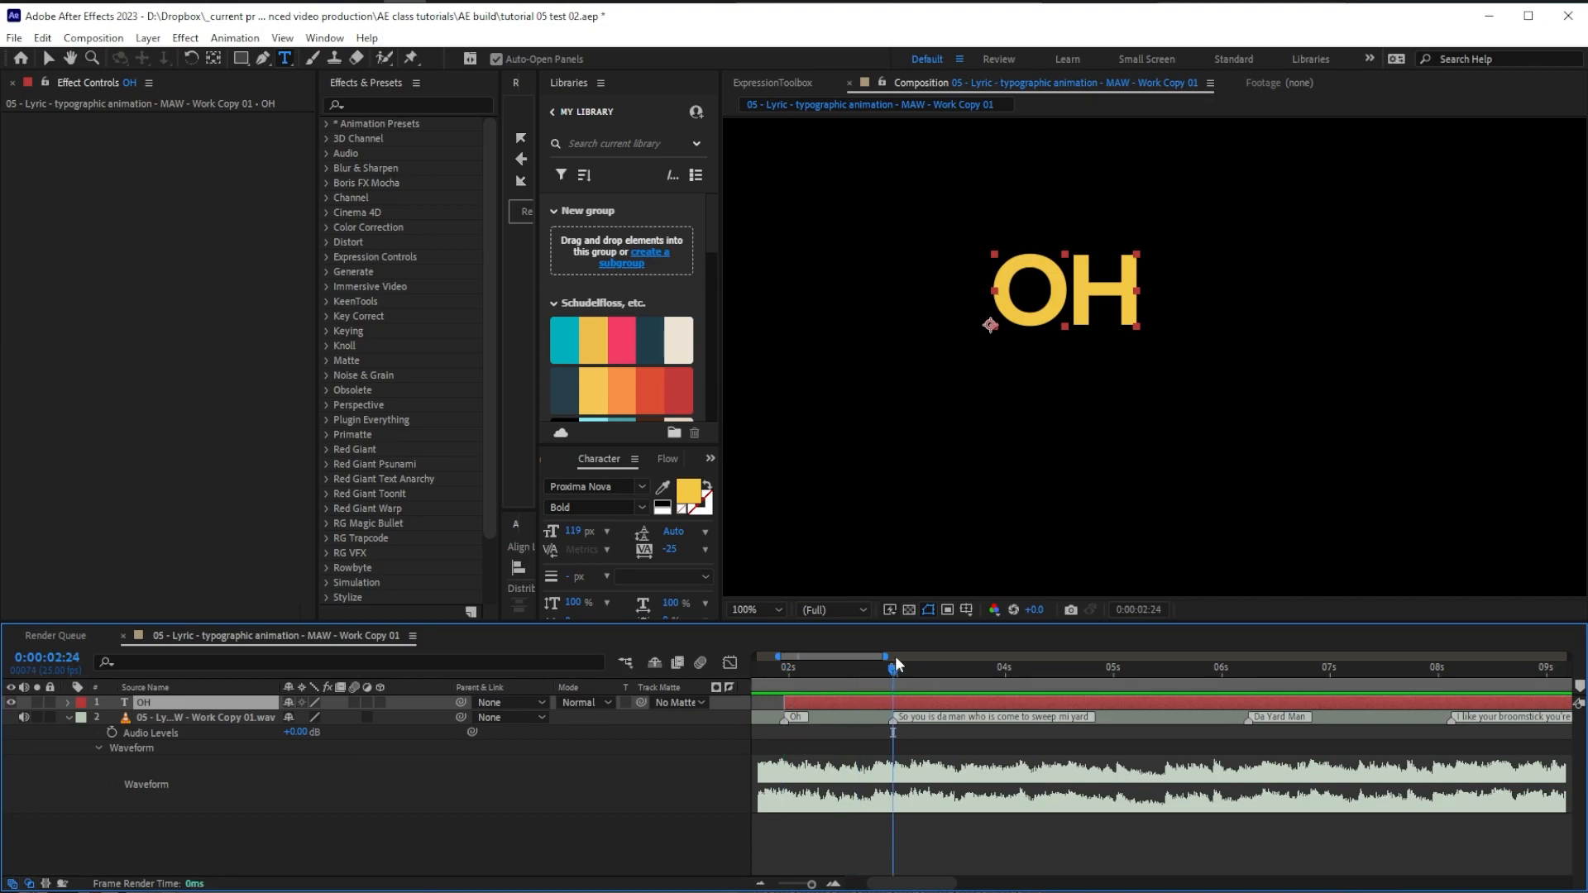
{"action": "key", "text": "alt+bracketright"}
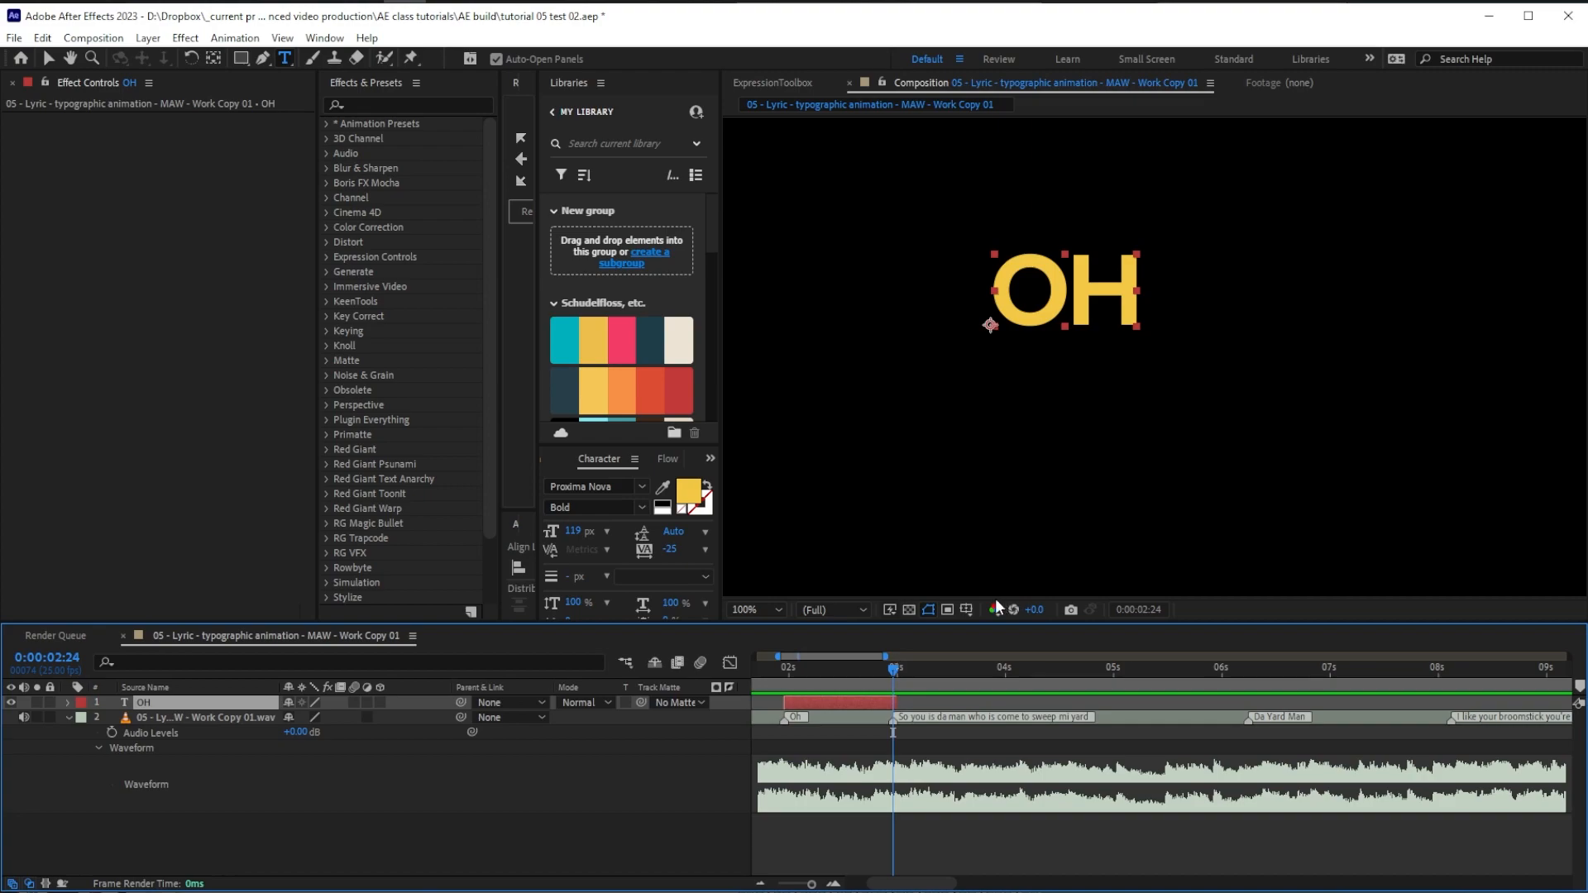
{"action": "left_click_drag", "start_coordinate": [896, 705], "coordinate": [806, 673]}
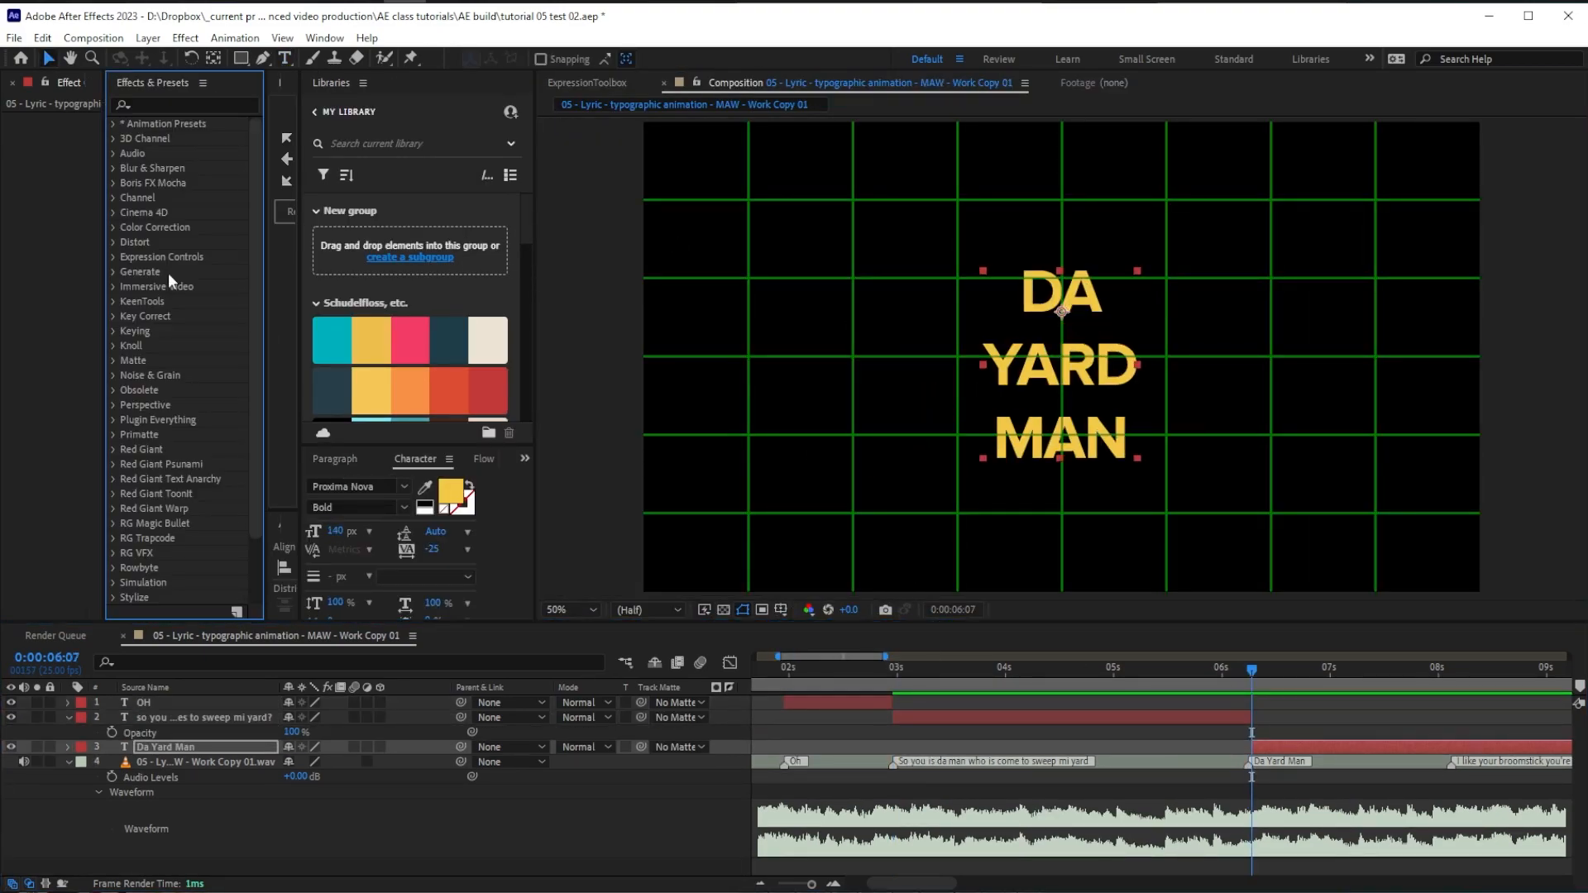
Narrow the Effects & Presets panel to expose RepositionAnchorPoint, and scrub the lyric layers, leaving the playhead at 0:00:05:12
{"action": "left_click_drag", "start_coordinate": [265, 297], "coordinate": [168, 296]}
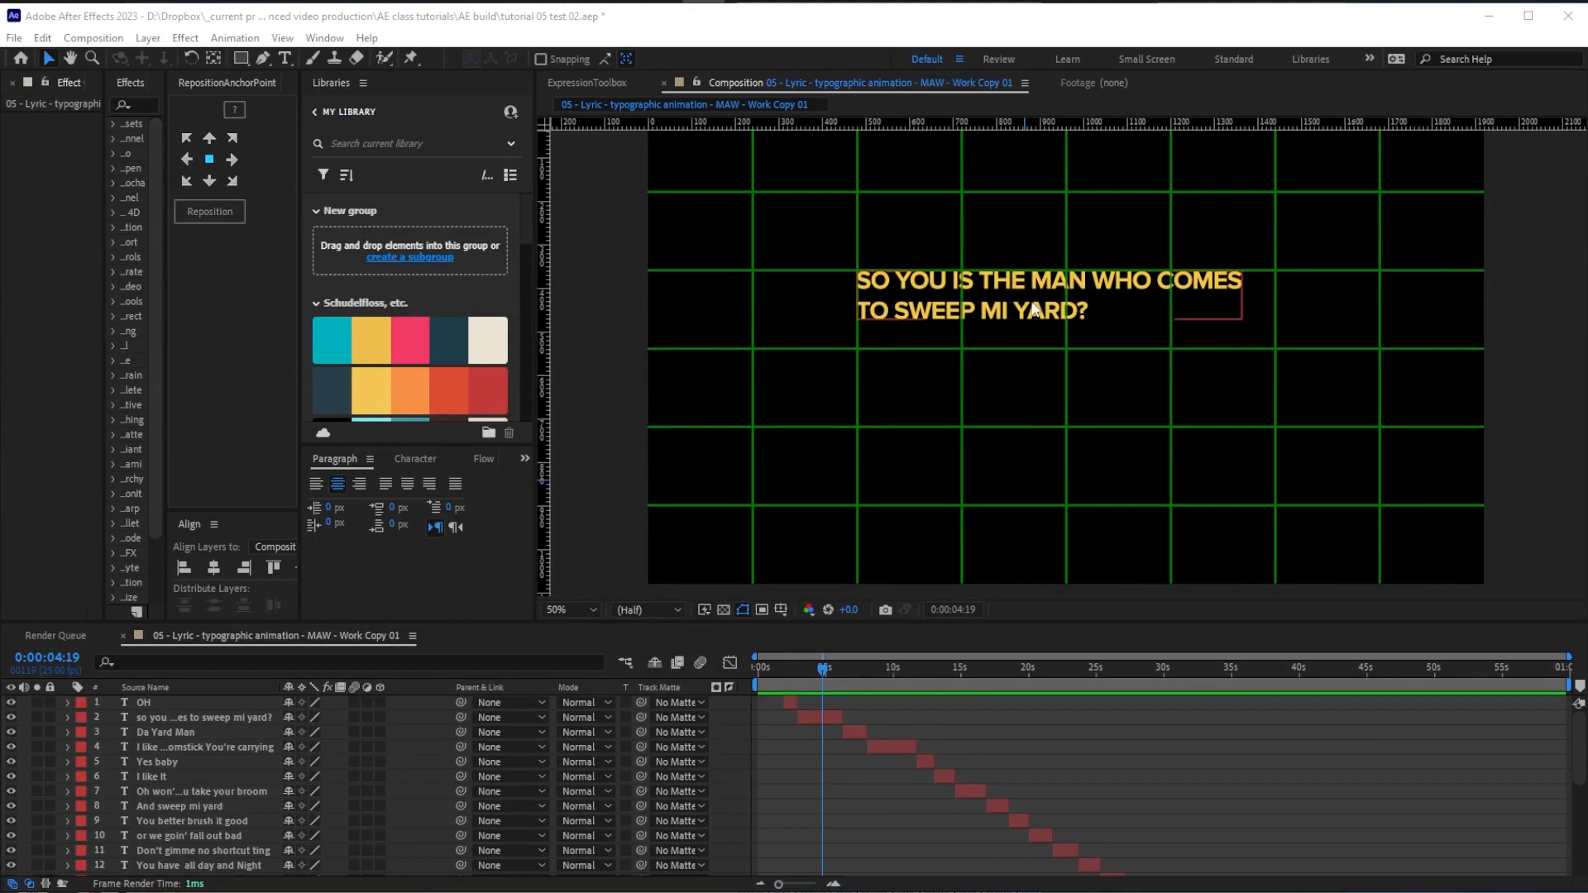
{"action": "left_click", "coordinate": [1050, 306]}
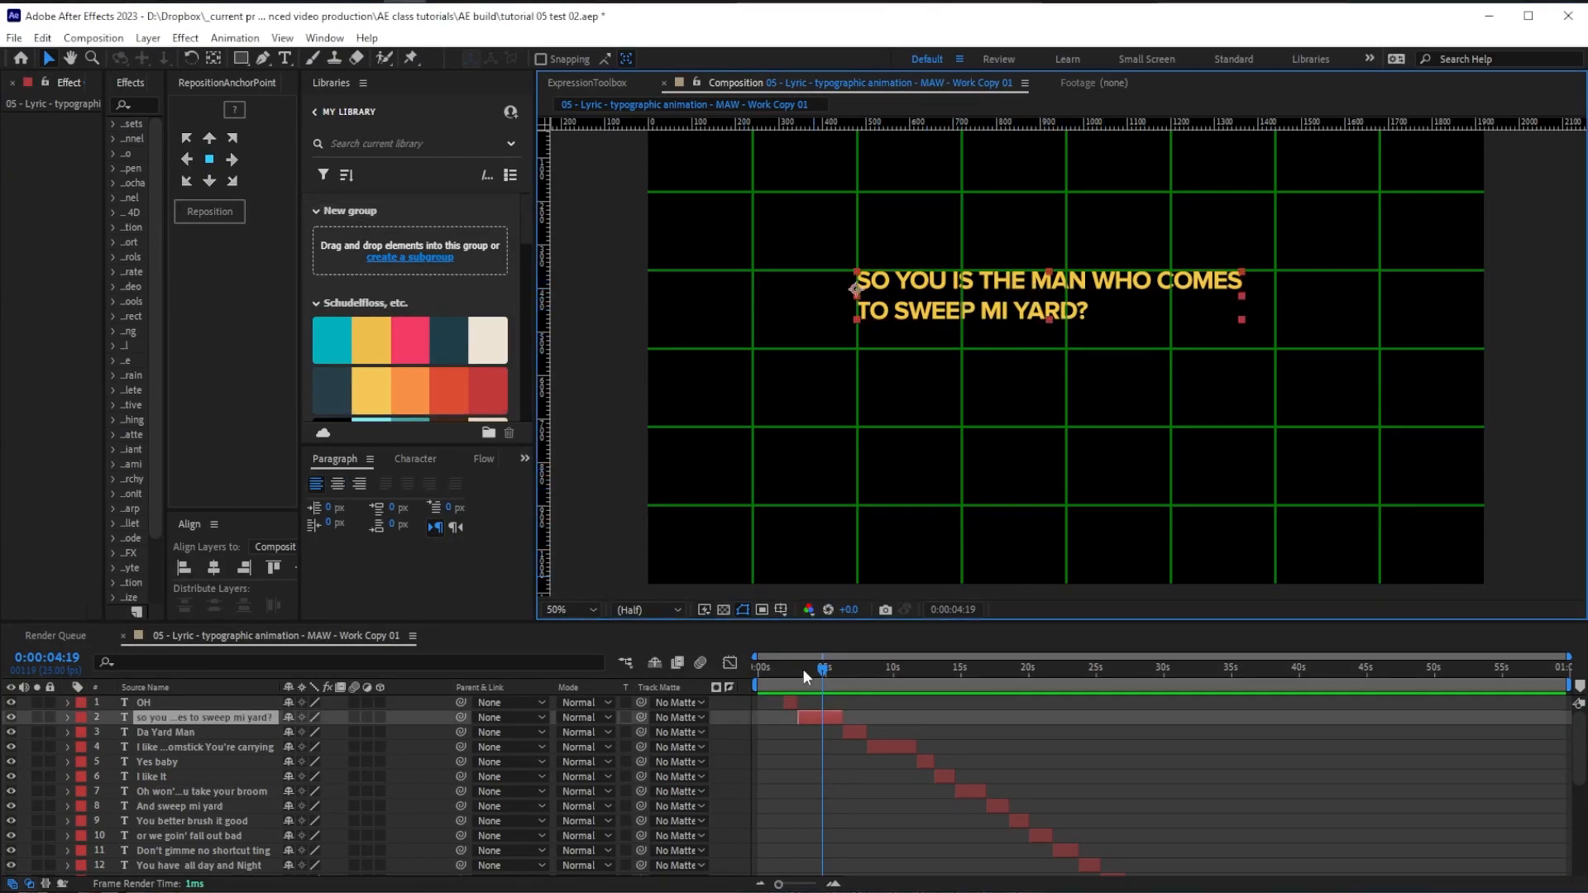
{"action": "left_click_drag", "start_coordinate": [810, 671], "coordinate": [1150, 679]}
{"action": "left_click", "coordinate": [833, 662]}
Select all lyric text layers from "OH" through "Come up 2", leaving out the audio layer
{"action": "left_click", "coordinate": [167, 698]}
{"action": "key", "text": "h"}
{"action": "scroll", "coordinate": [239, 794], "scroll_direction": "down", "scroll_amount": 5}
{"action": "scroll", "coordinate": [238, 825], "scroll_direction": "down", "scroll_amount": 1}
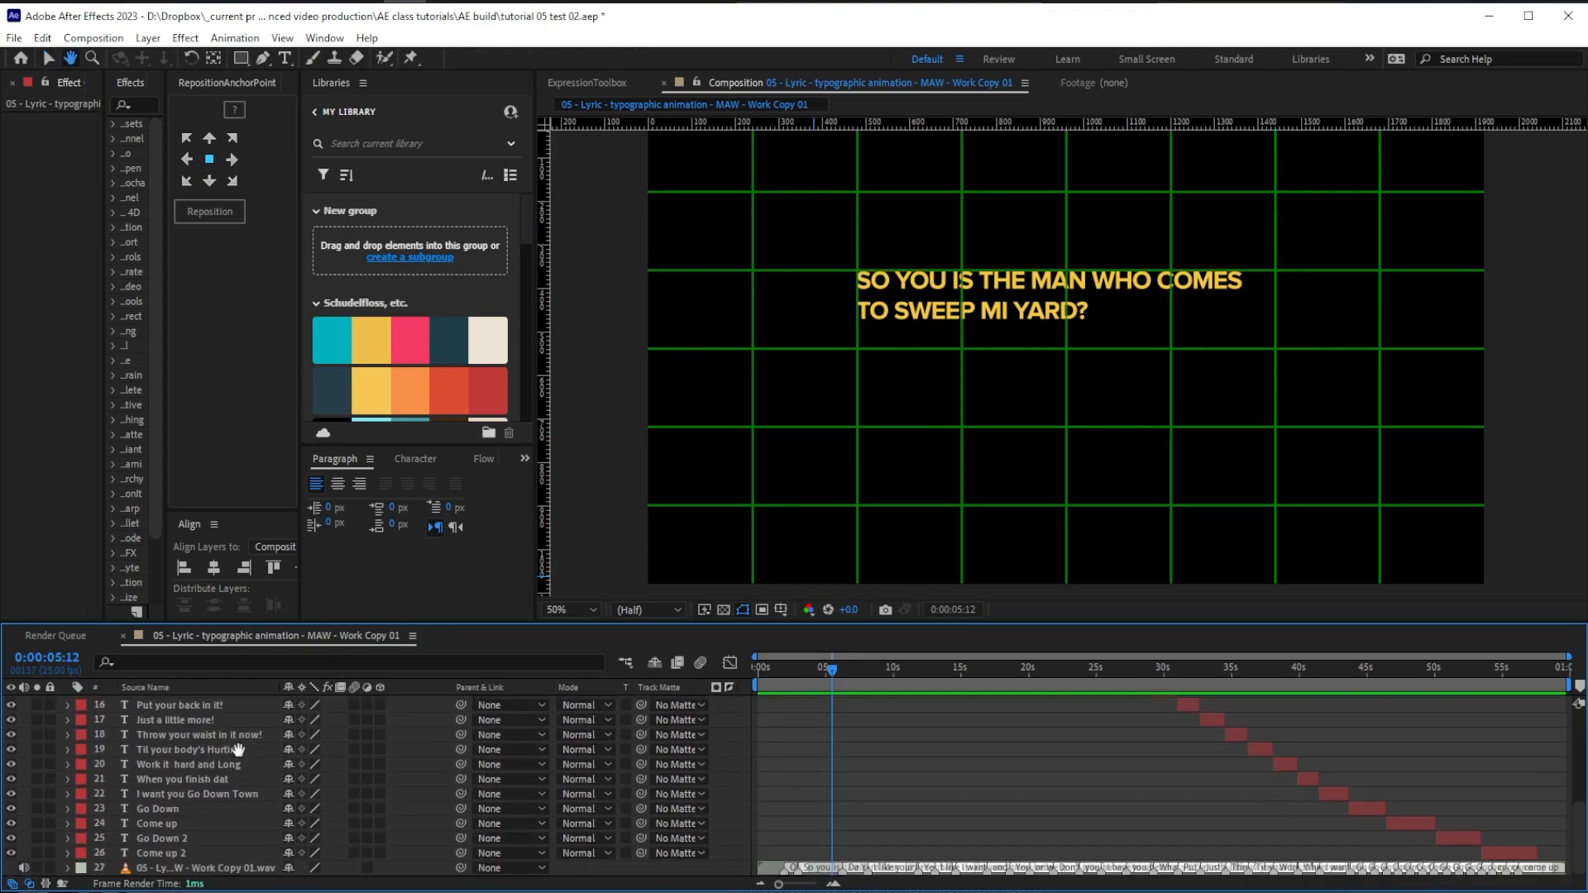
{"action": "key", "text": "v"}
{"action": "left_click", "coordinate": [221, 852], "text": "shift"}
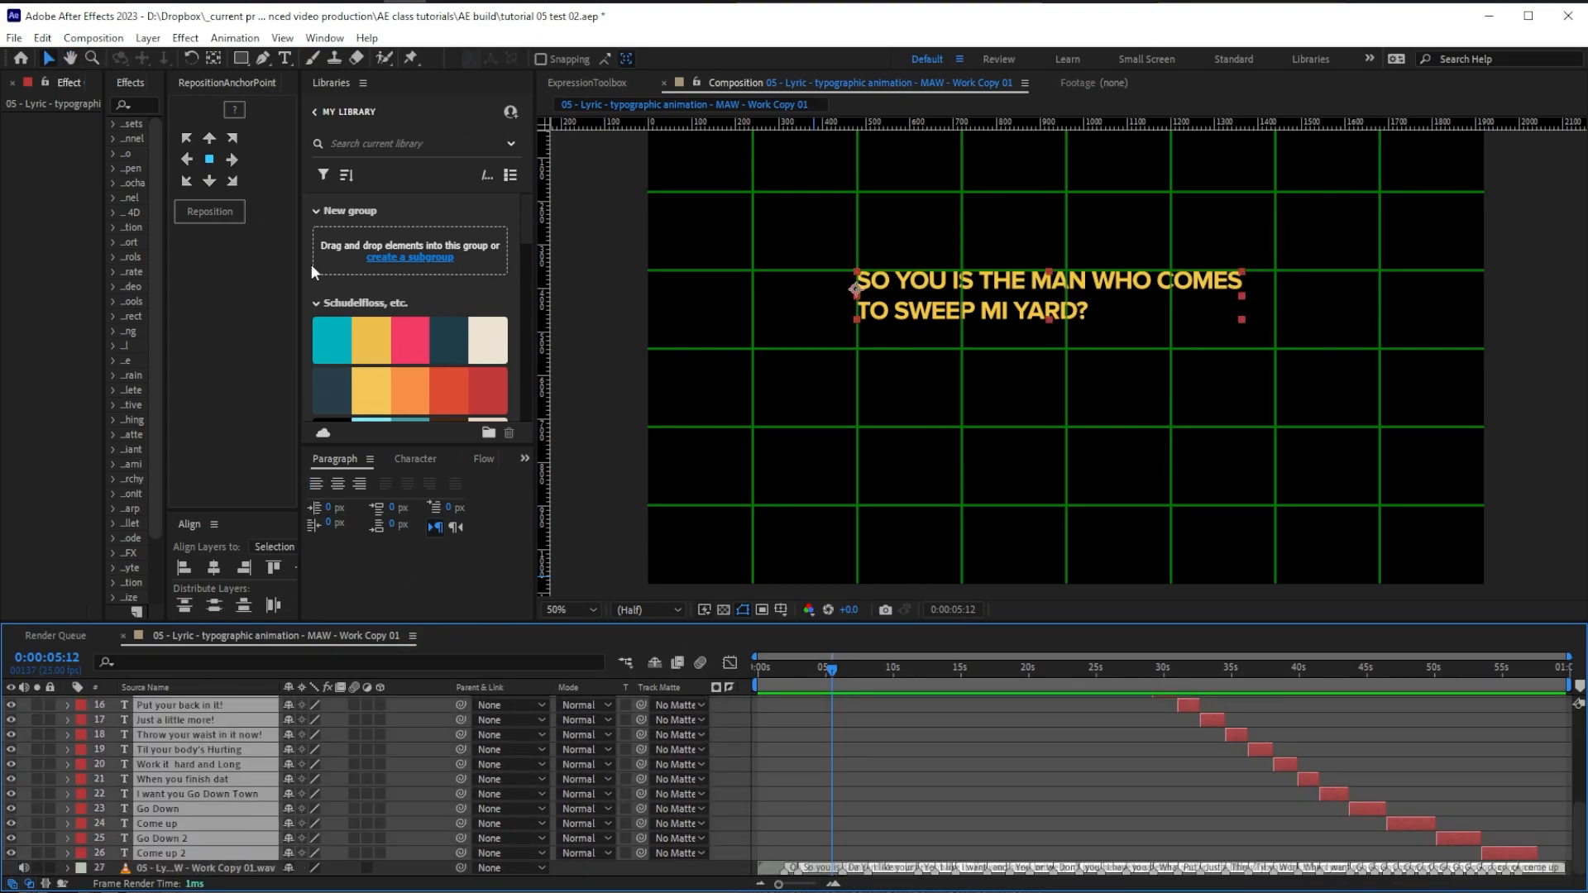
Centre-align the selected lyric texts, centre their anchor points, and set their positions to 960, 540
{"action": "left_click", "coordinate": [341, 483]}
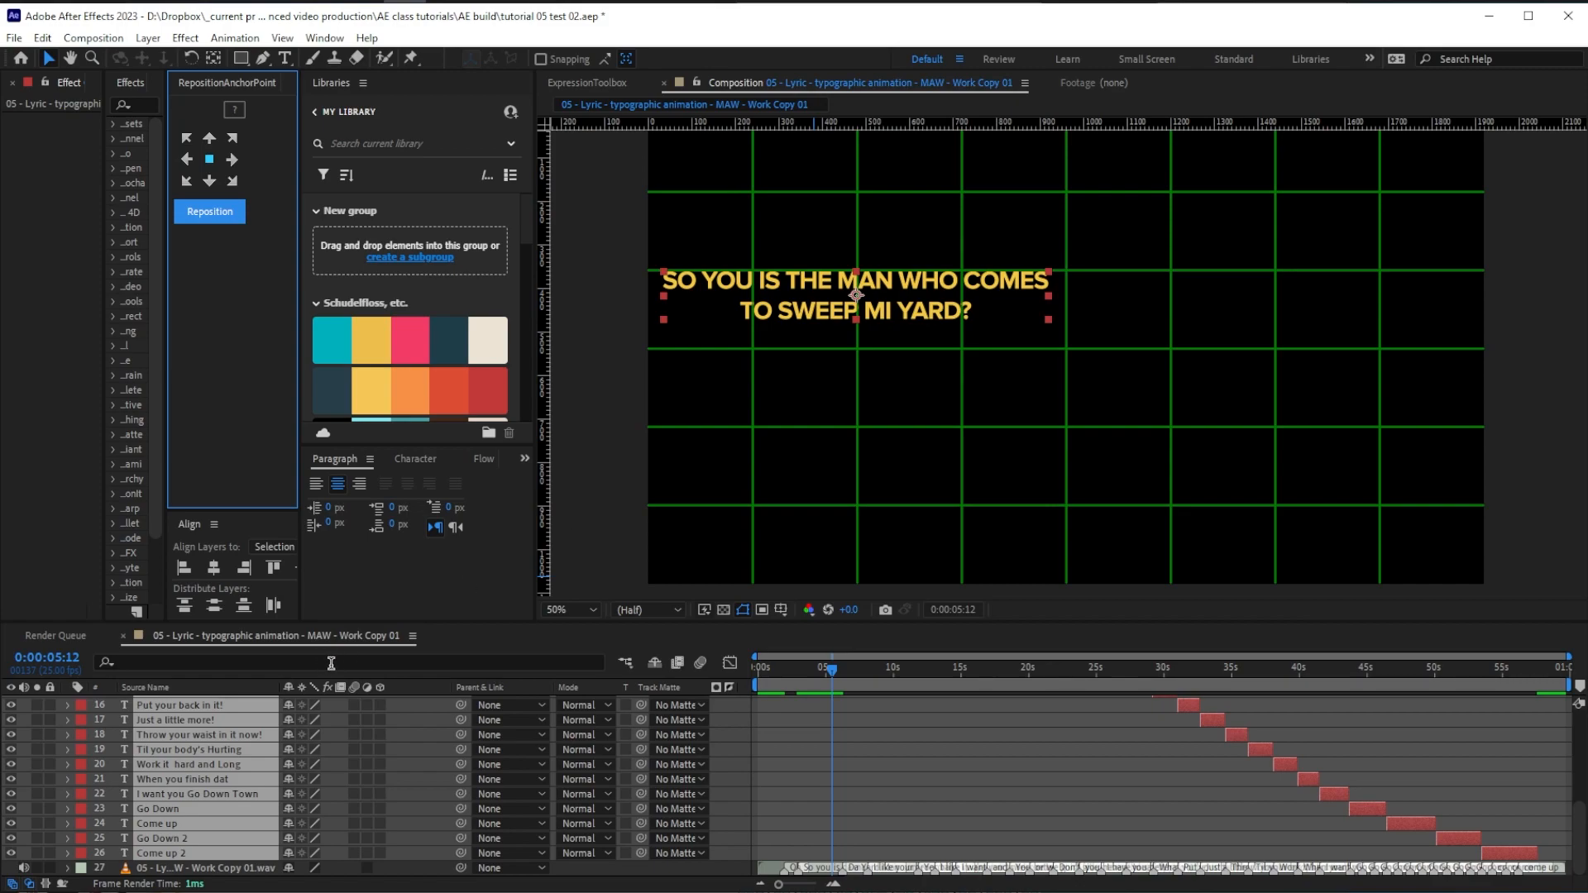
{"action": "key", "text": "p"}
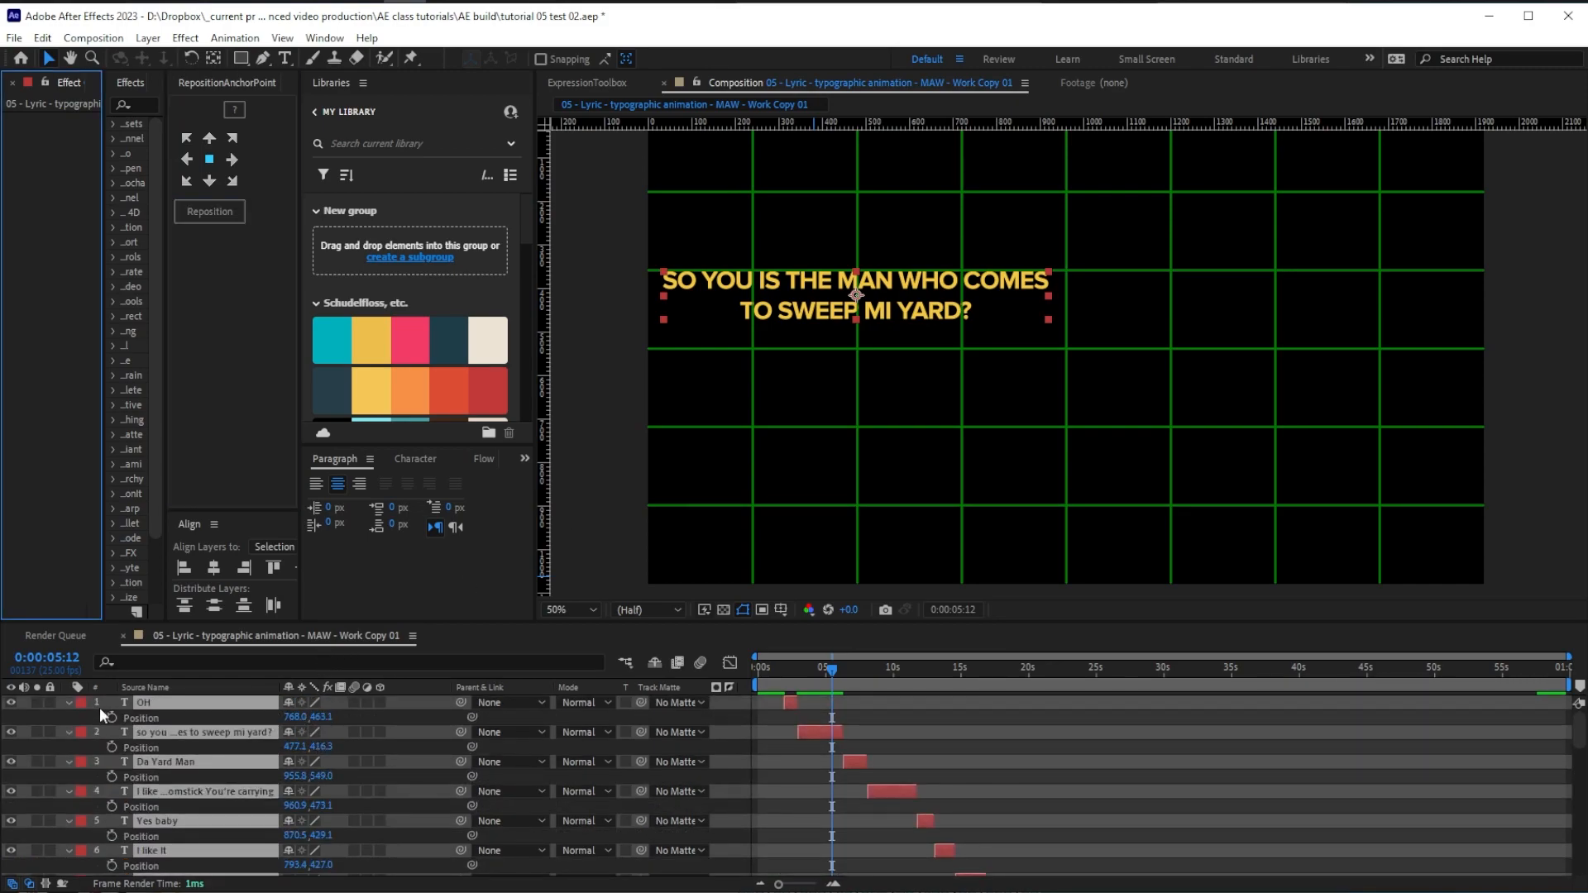
{"action": "left_click", "coordinate": [305, 719]}
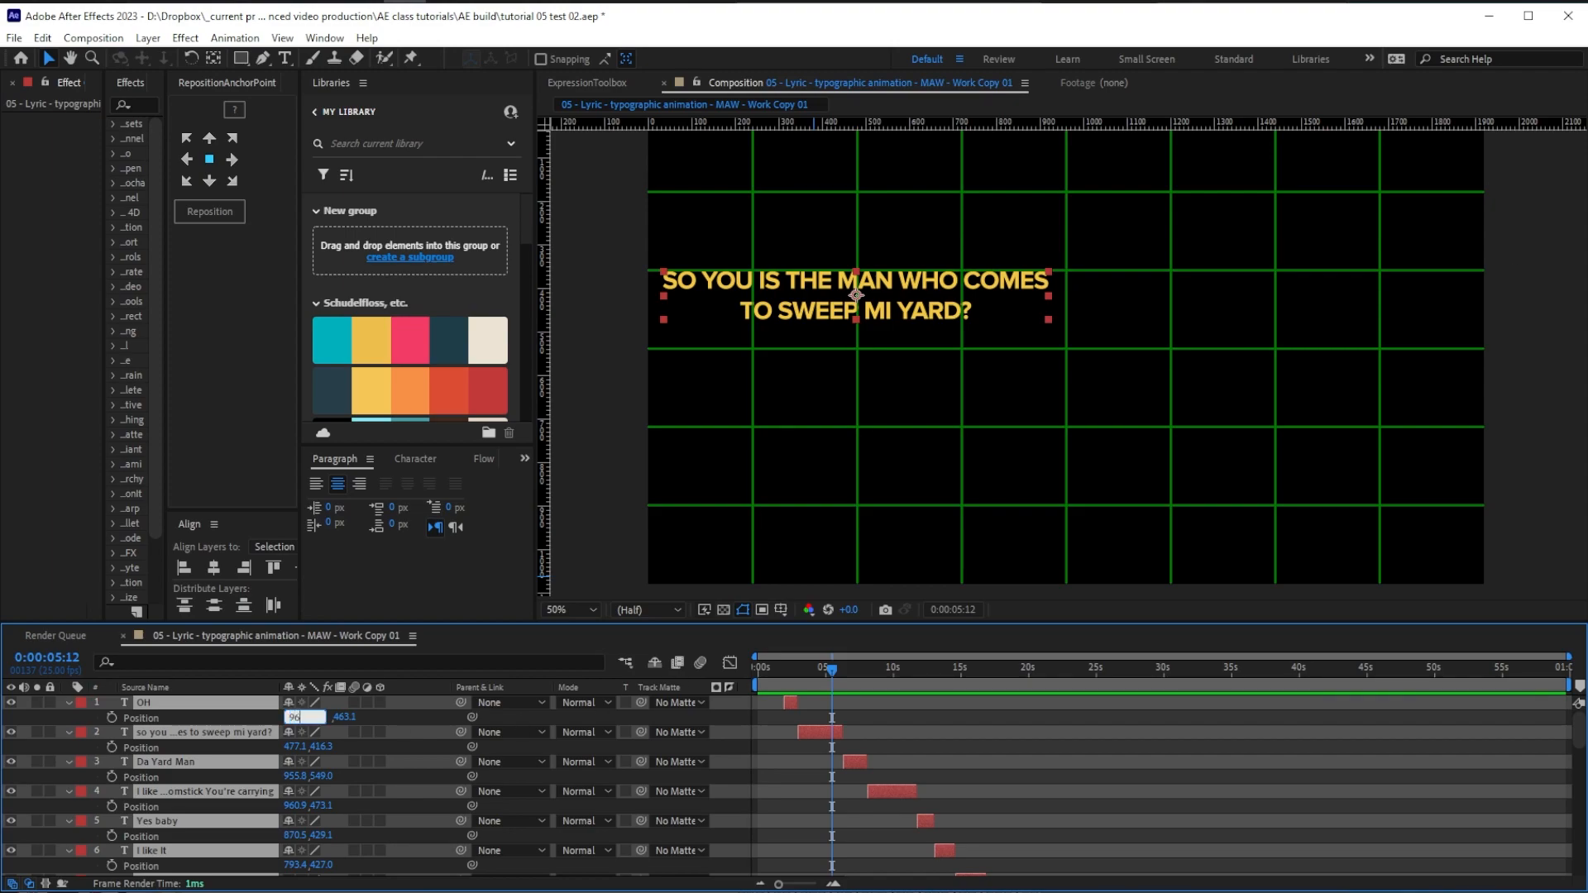
{"action": "key", "text": "Tab"}
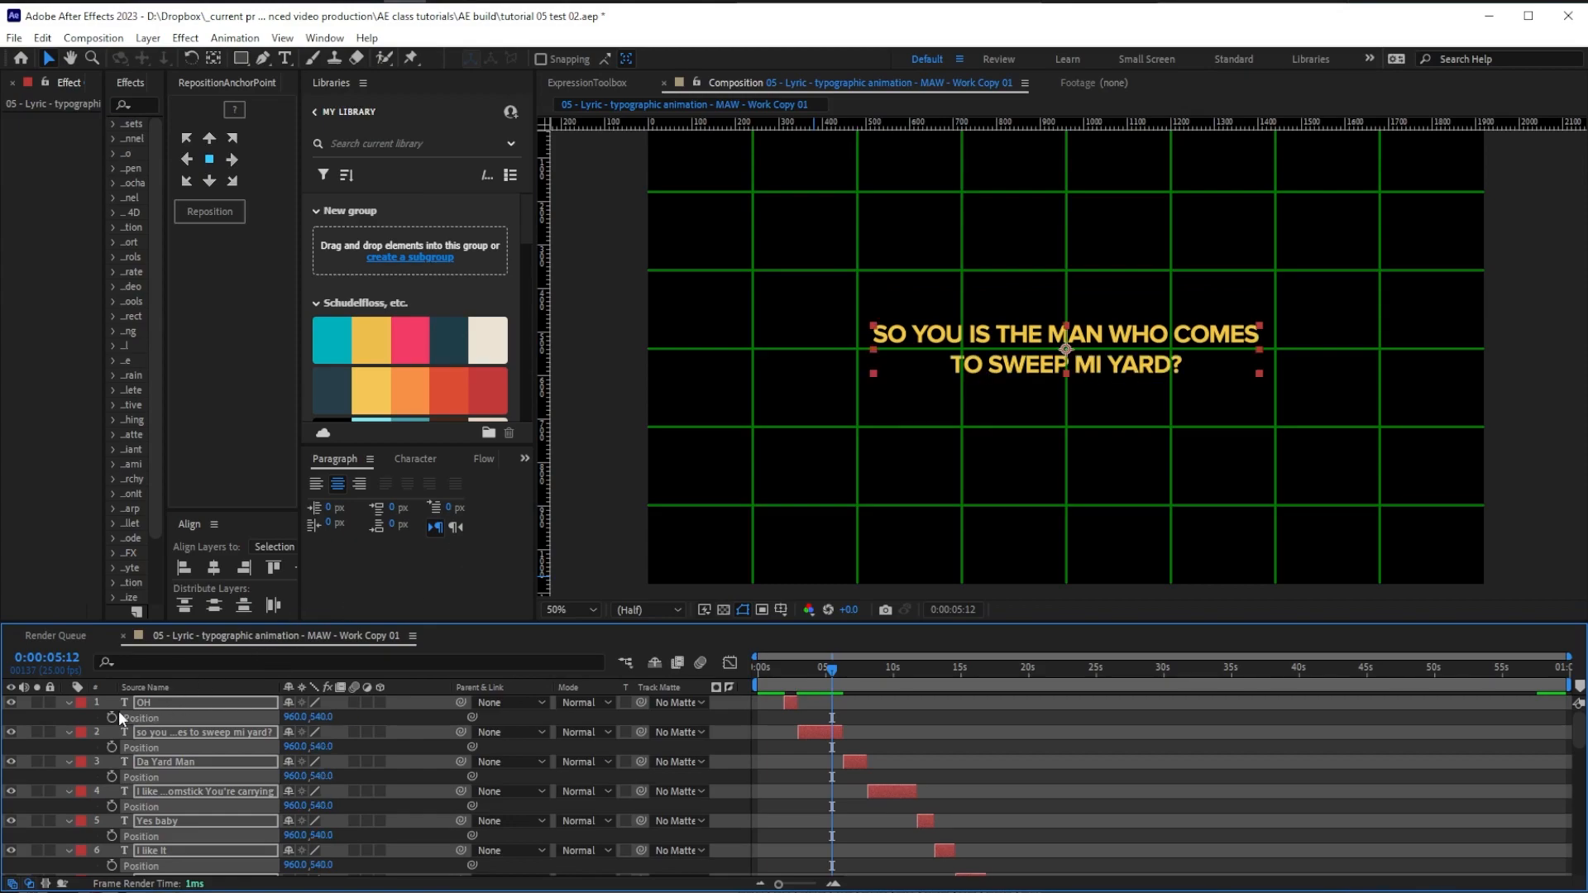
{"action": "left_click", "coordinate": [75, 713]}
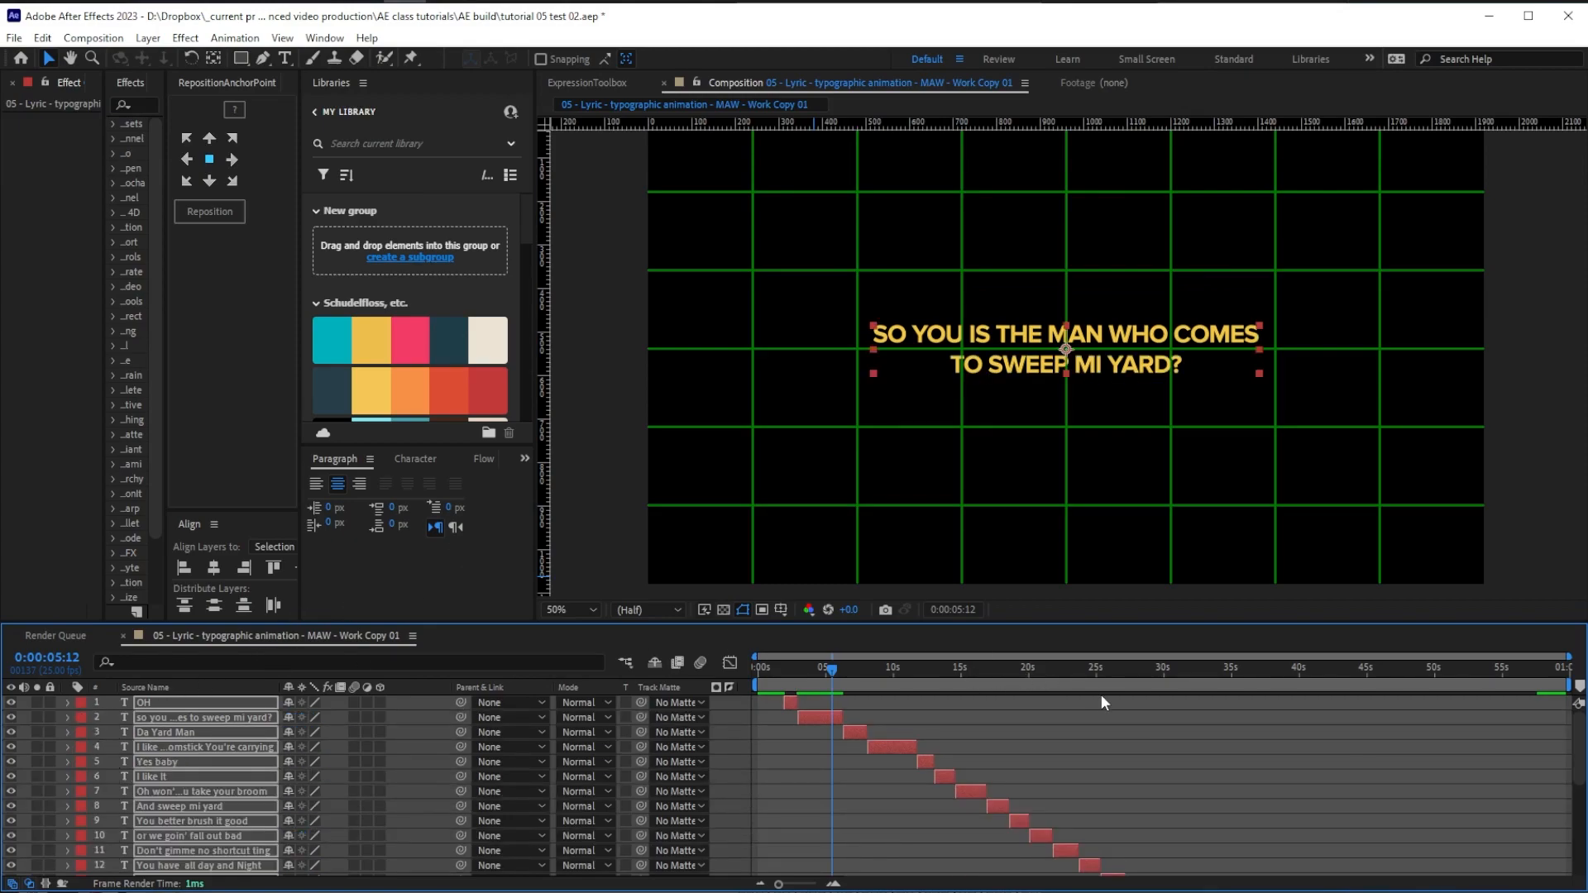
Set the font size of all selected lyric layers to 96 px and deselect them at 0:00:02:11
{"action": "left_click", "coordinate": [368, 459]}
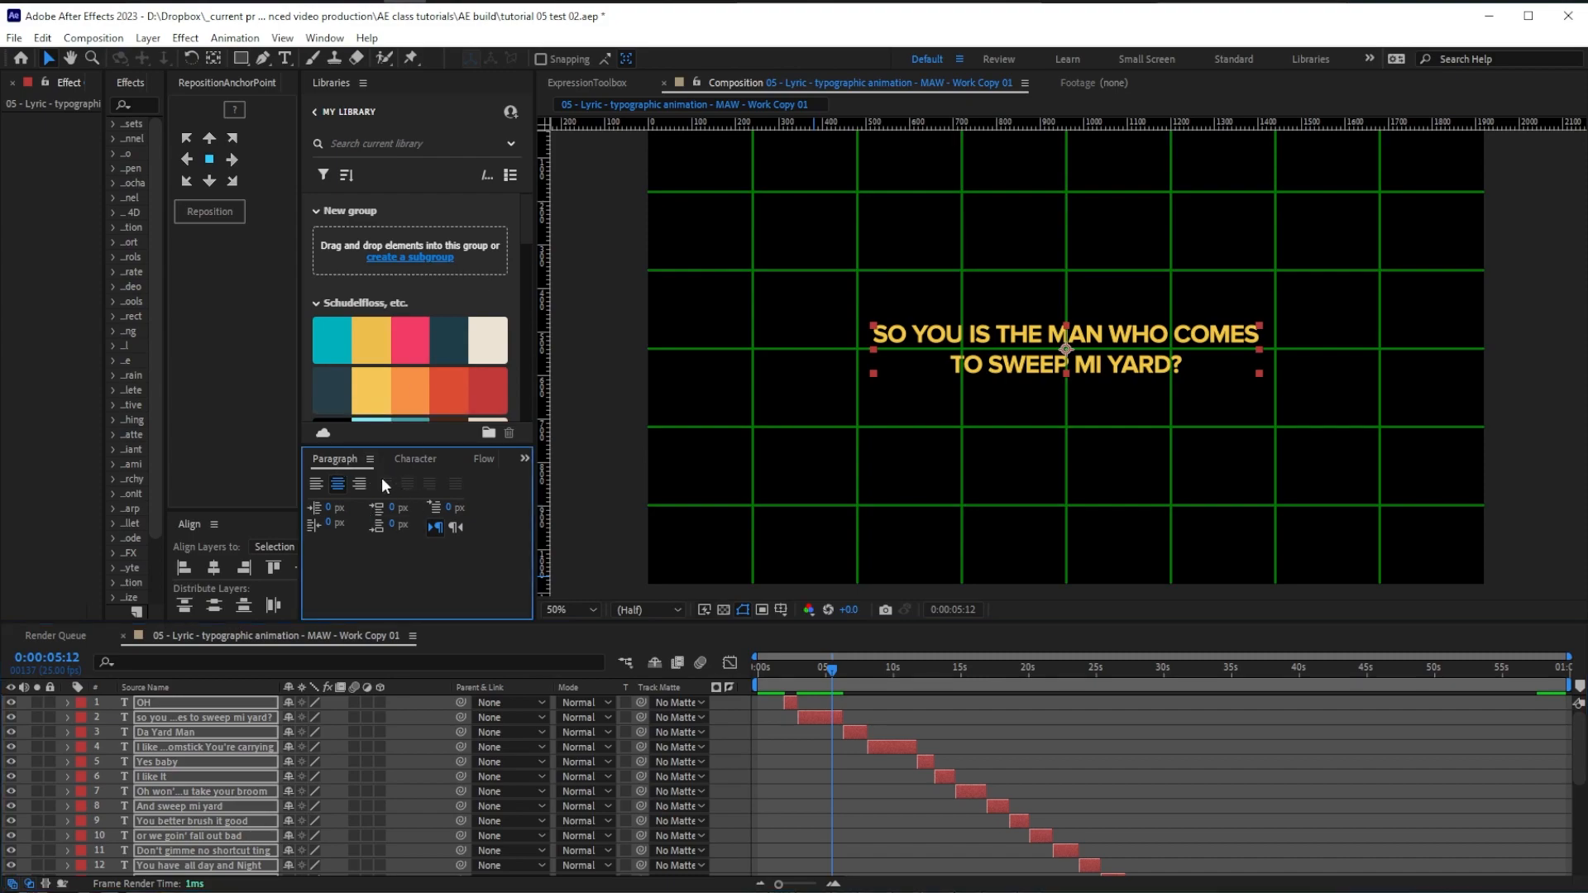
{"action": "left_click", "coordinate": [410, 458]}
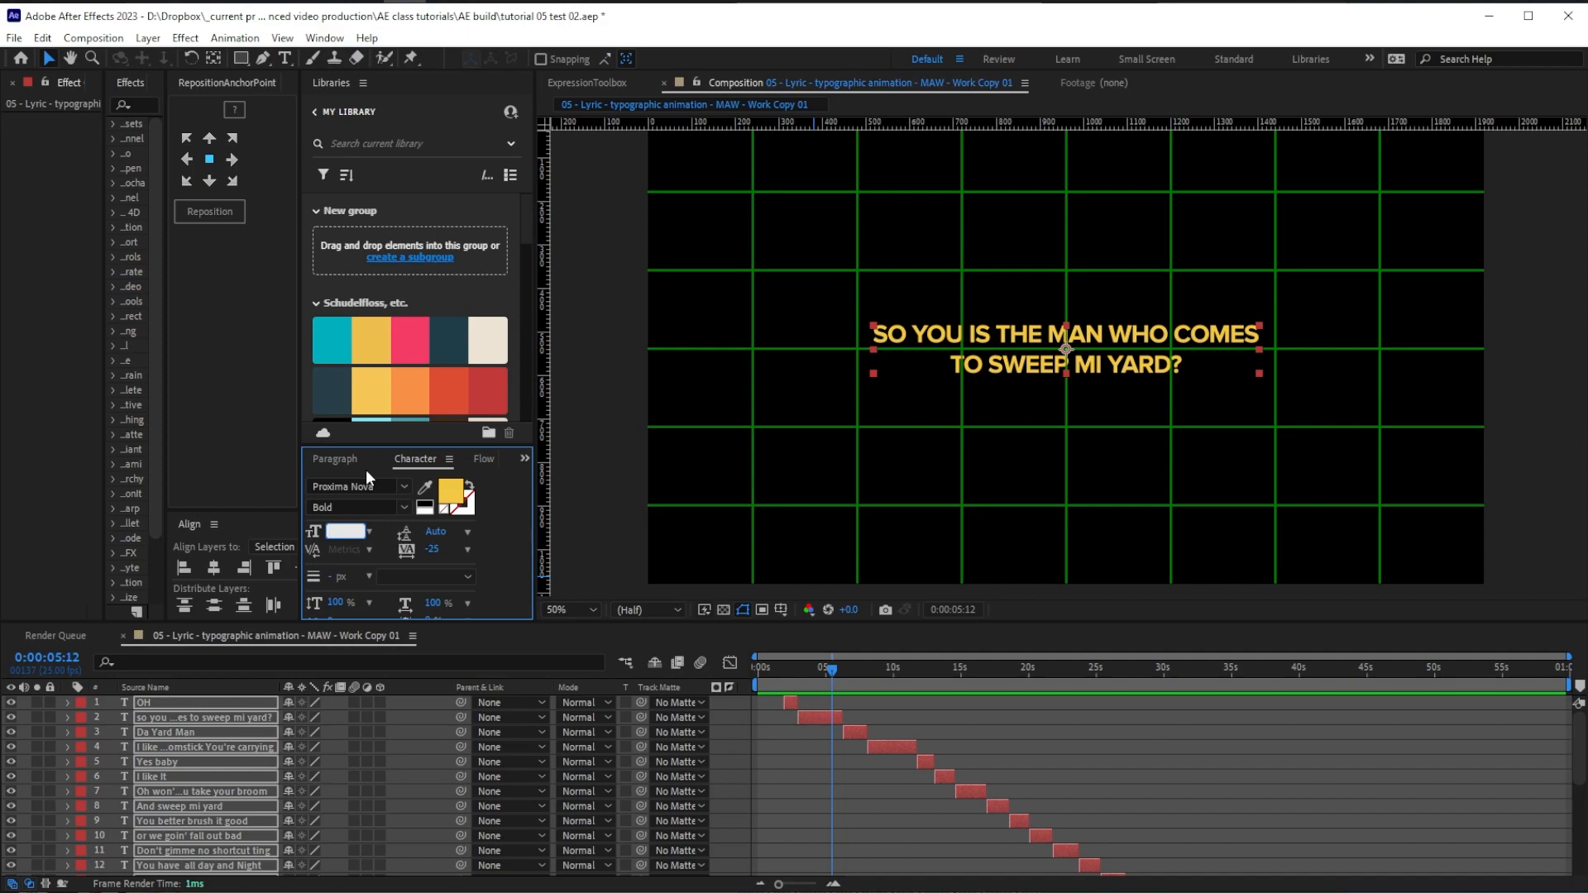
{"action": "type", "text": "96"}
{"action": "key", "text": "Return"}
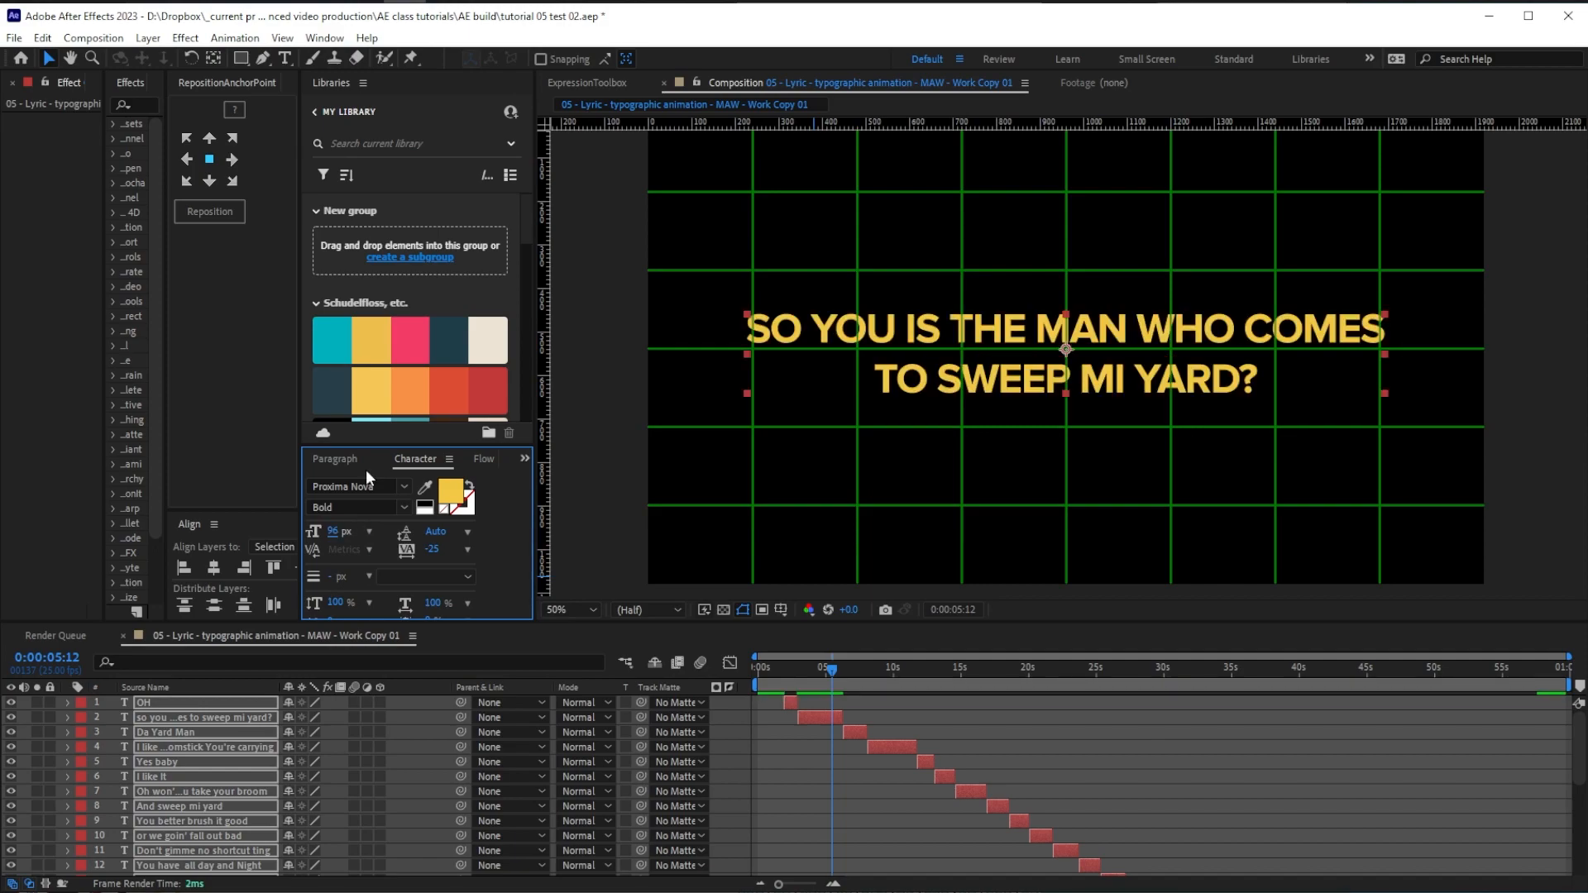
{"action": "mouse_move", "coordinate": [799, 677]}
{"action": "left_mouse_down"}
{"action": "mouse_move", "coordinate": [1418, 682]}
{"action": "mouse_move", "coordinate": [791, 676]}
{"action": "left_mouse_up"}
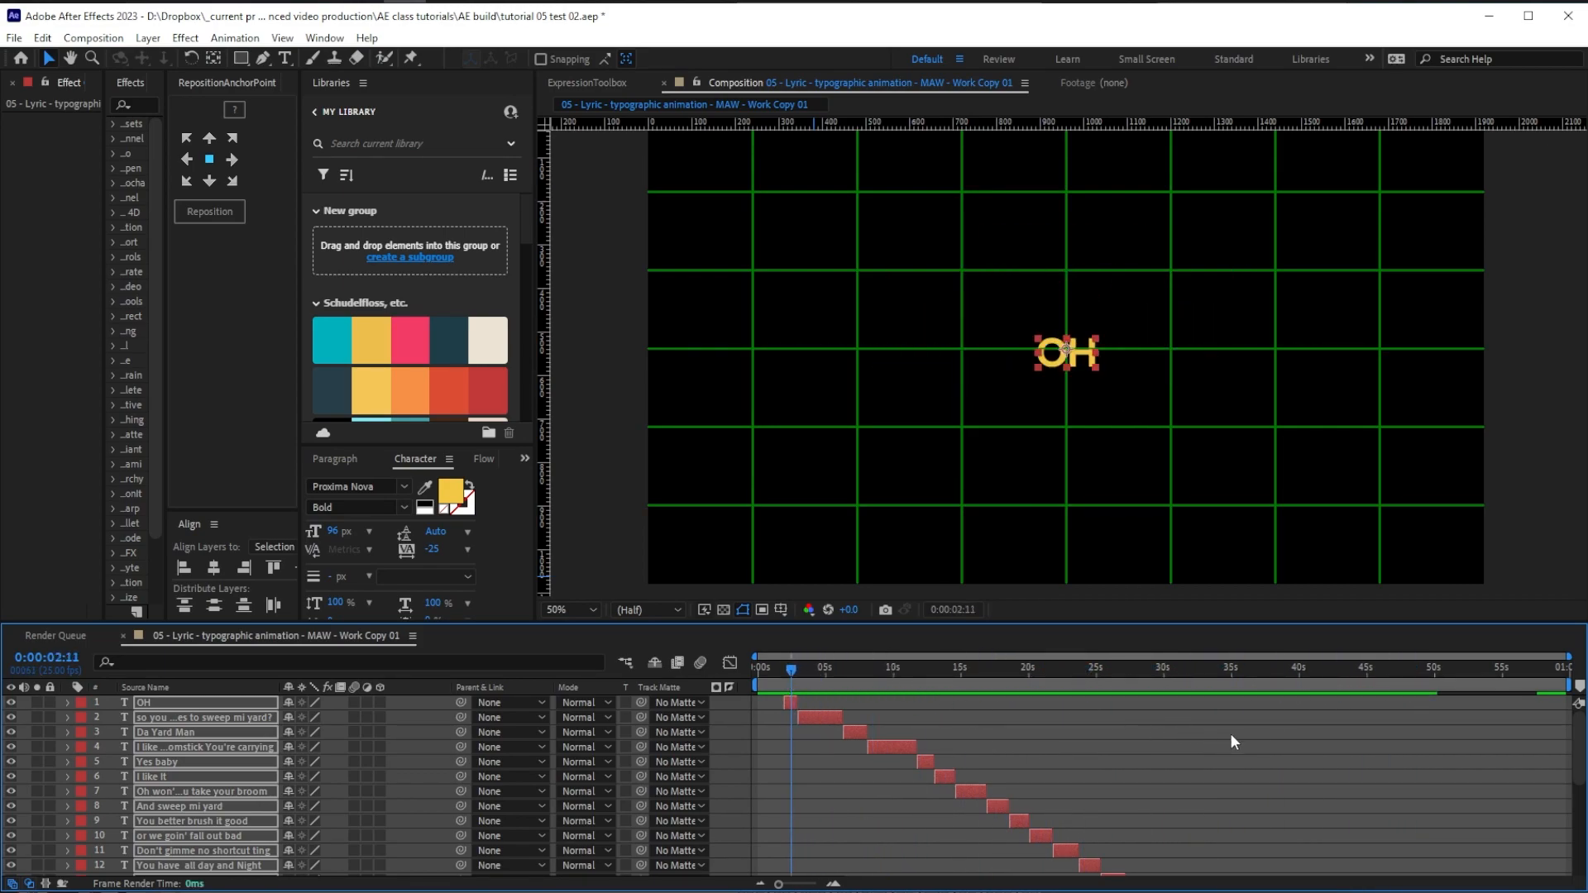
{"action": "left_click", "coordinate": [1283, 783]}
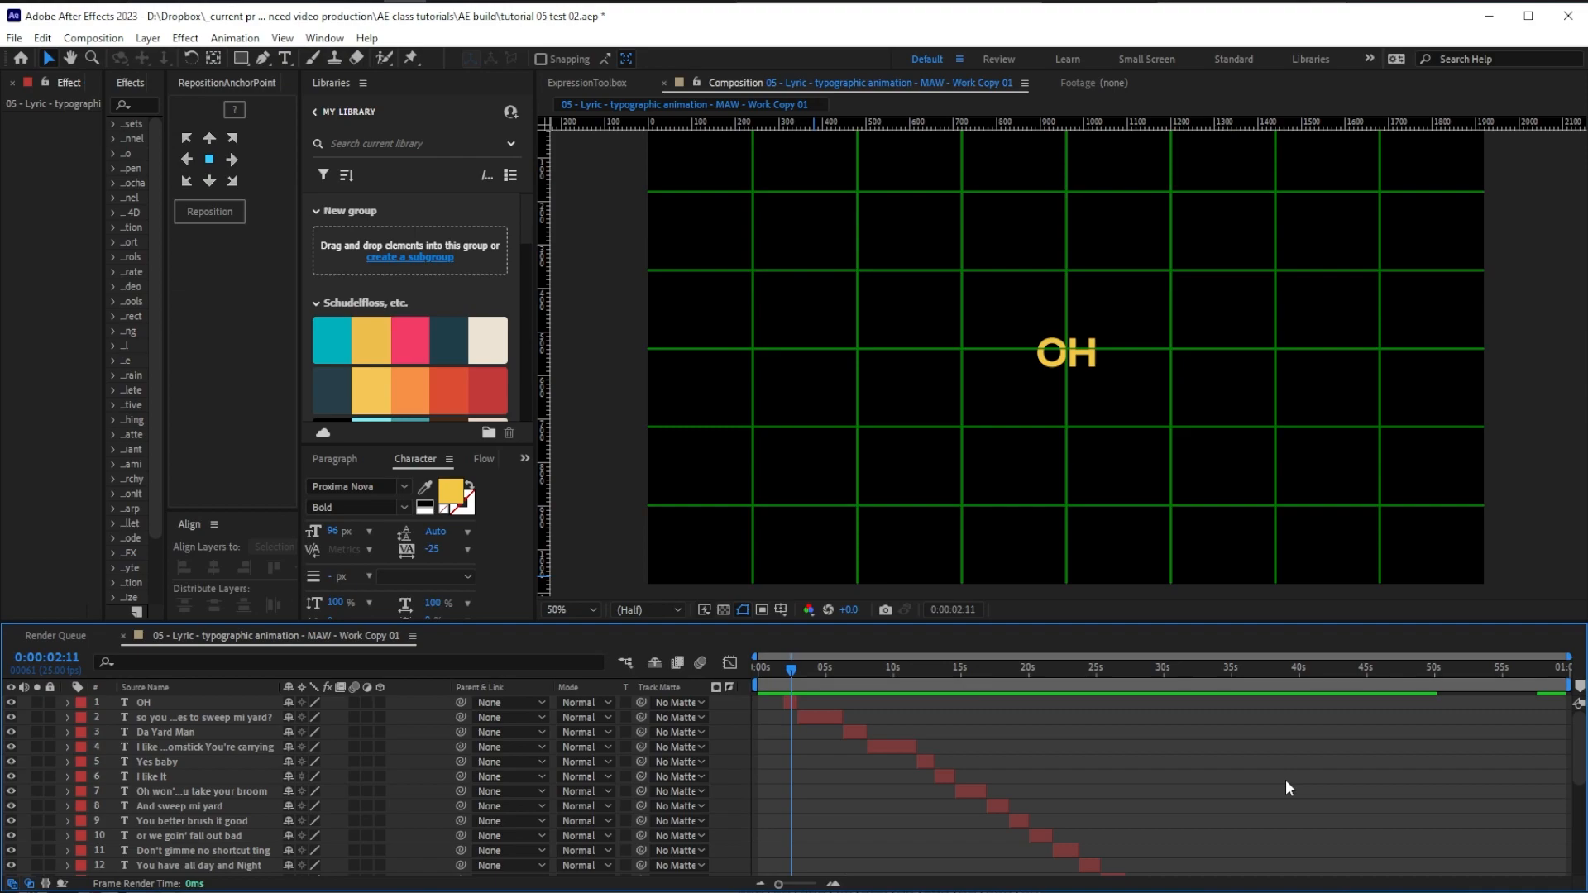
Scale the "OH" layer to 1080% and recentre its anchor point
{"action": "left_click", "coordinate": [169, 702]}
{"action": "key", "text": "s"}
{"action": "left_click_drag", "start_coordinate": [331, 717], "coordinate": [538, 267]}
{"action": "left_click", "coordinate": [209, 210]}
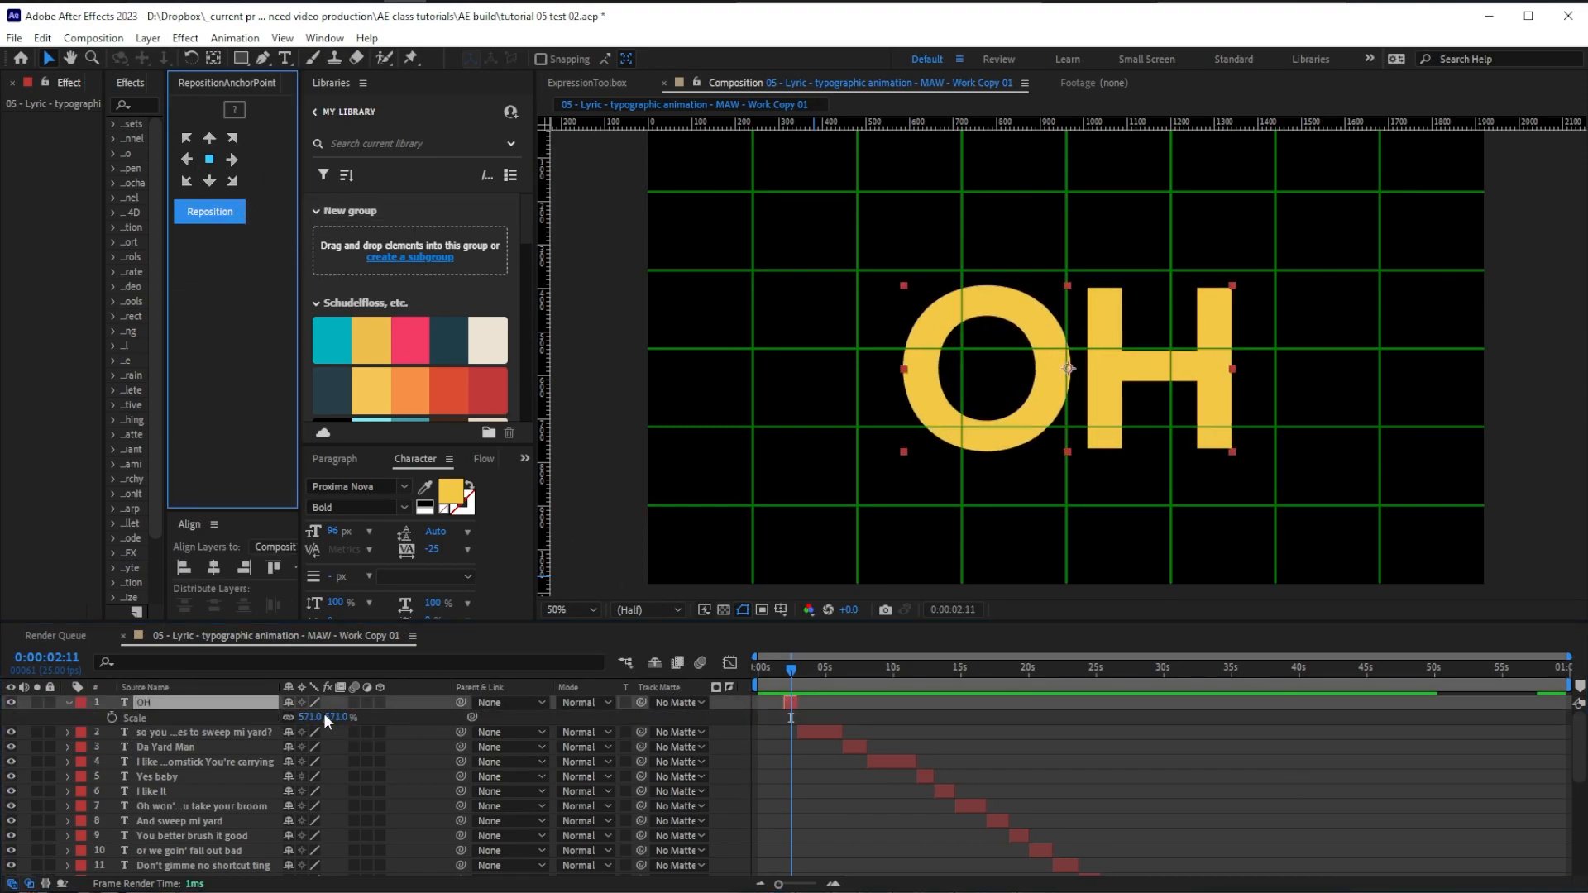
{"action": "right_click", "coordinate": [170, 718]}
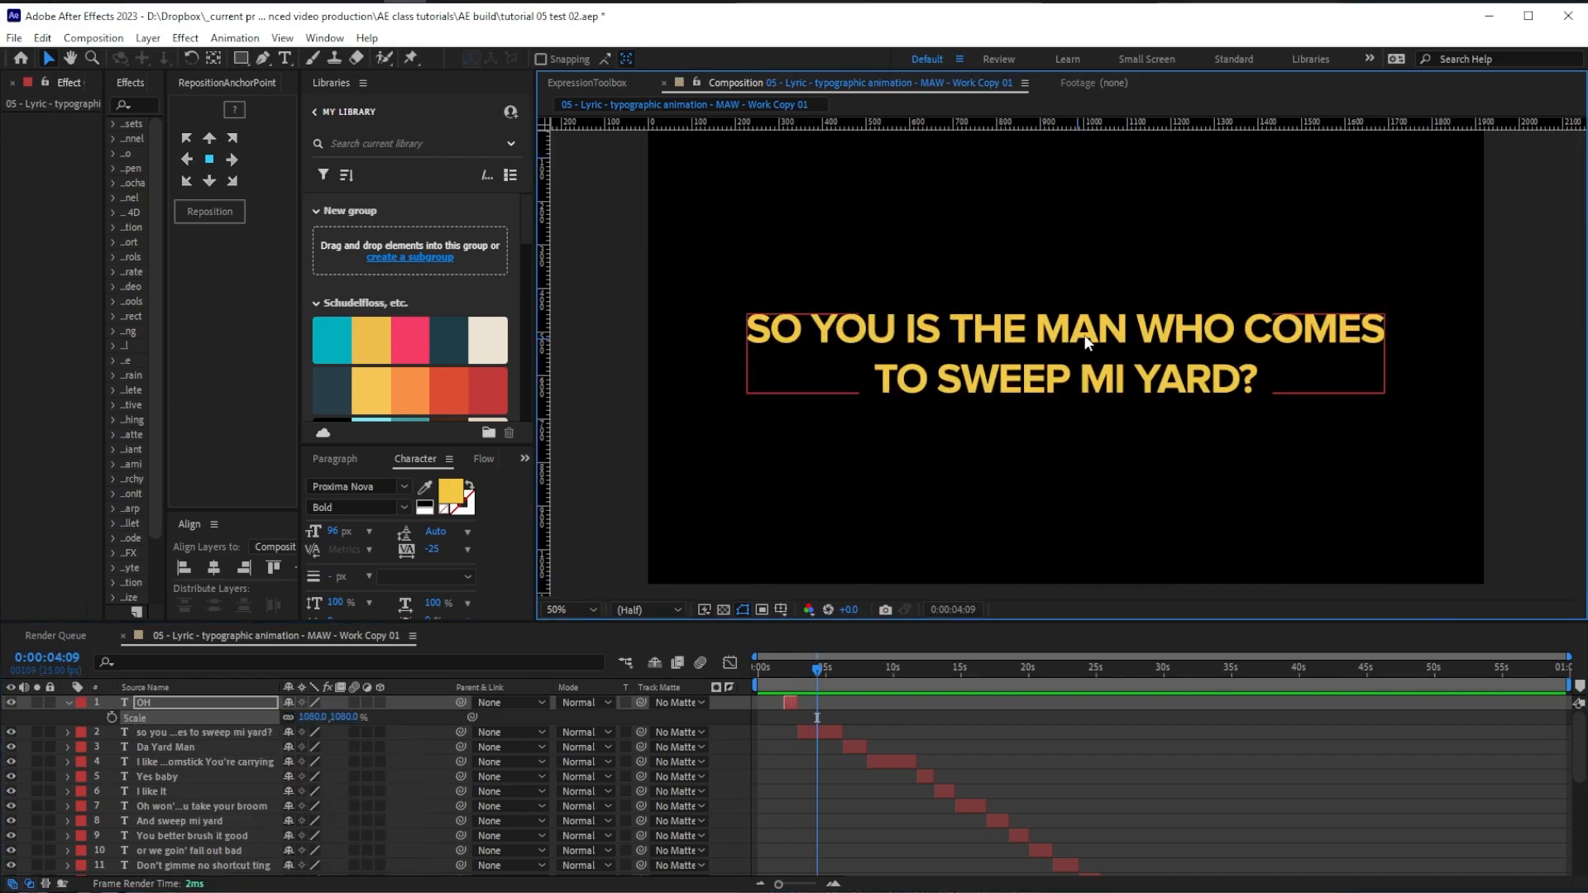
Break the second lyric into three lines: "SO YOU IS THE MAN", "WHO COMES TO SWEEP" and "MI YARD?"
{"action": "triple_click", "coordinate": [1005, 348]}
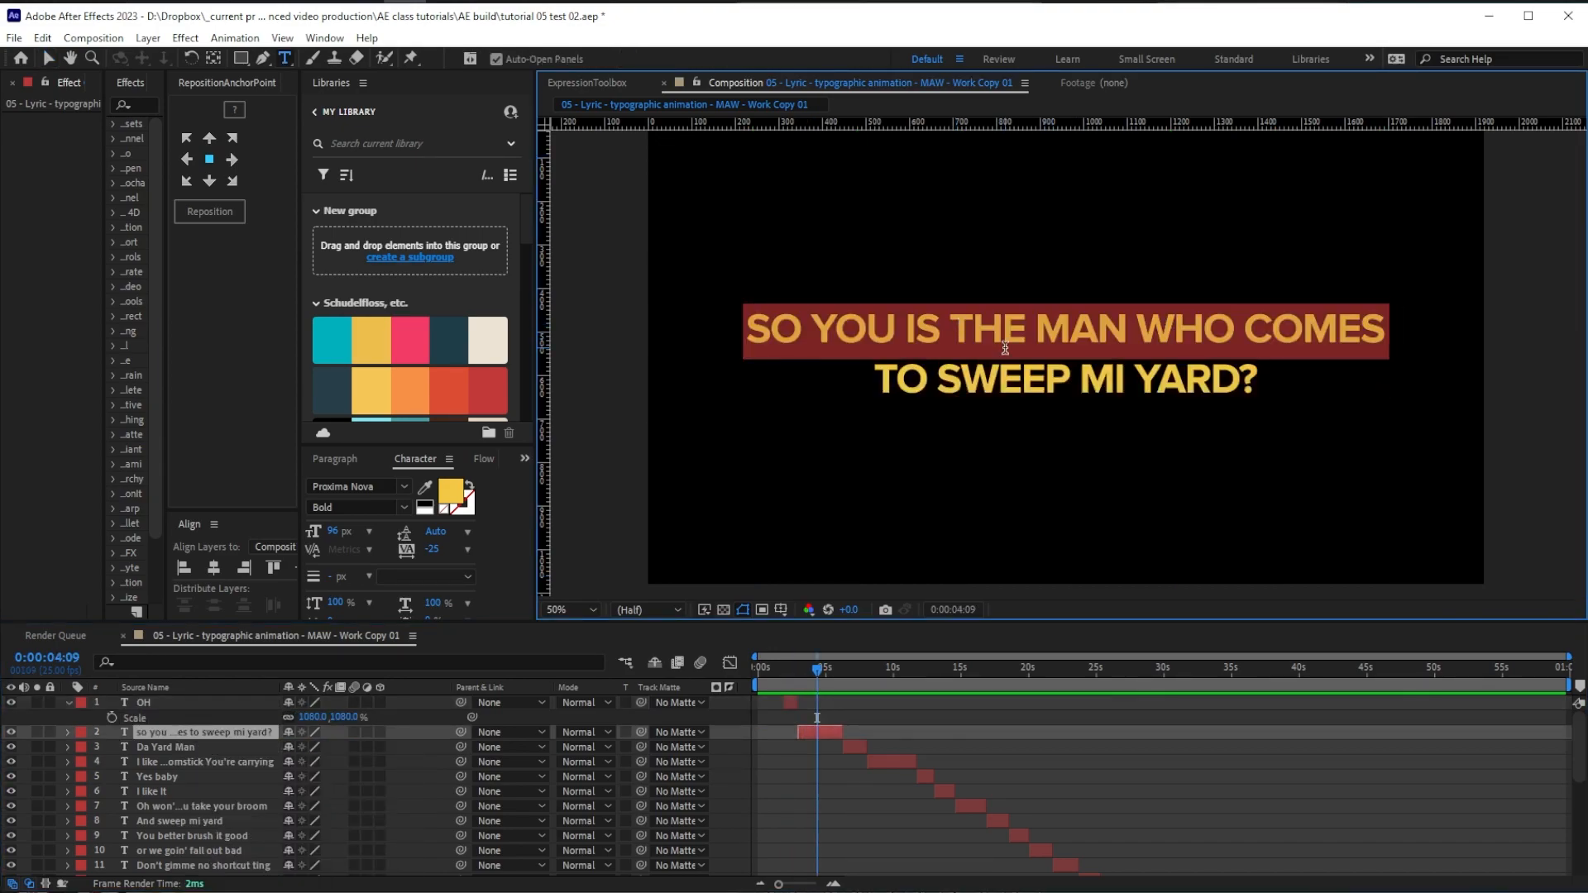
{"action": "left_click", "coordinate": [945, 331]}
{"action": "key", "text": "Return"}
{"action": "left_click", "coordinate": [1052, 383]}
{"action": "key", "text": "Return"}
{"action": "key", "text": "Escape"}
{"action": "triple_click", "coordinate": [1046, 308]}
{"action": "left_click", "coordinate": [1037, 304]}
{"action": "key", "text": "Return"}
{"action": "left_click", "coordinate": [970, 385]}
{"action": "key", "text": "BackSpace"}
{"action": "left_click", "coordinate": [979, 281]}
{"action": "key", "text": "BackSpace"}
Enlarge "MI YARD?" to about the width of the line above, widen the composition view, and show the grid
{"action": "left_click_drag", "start_coordinate": [1303, 342], "coordinate": [1217, 340]}
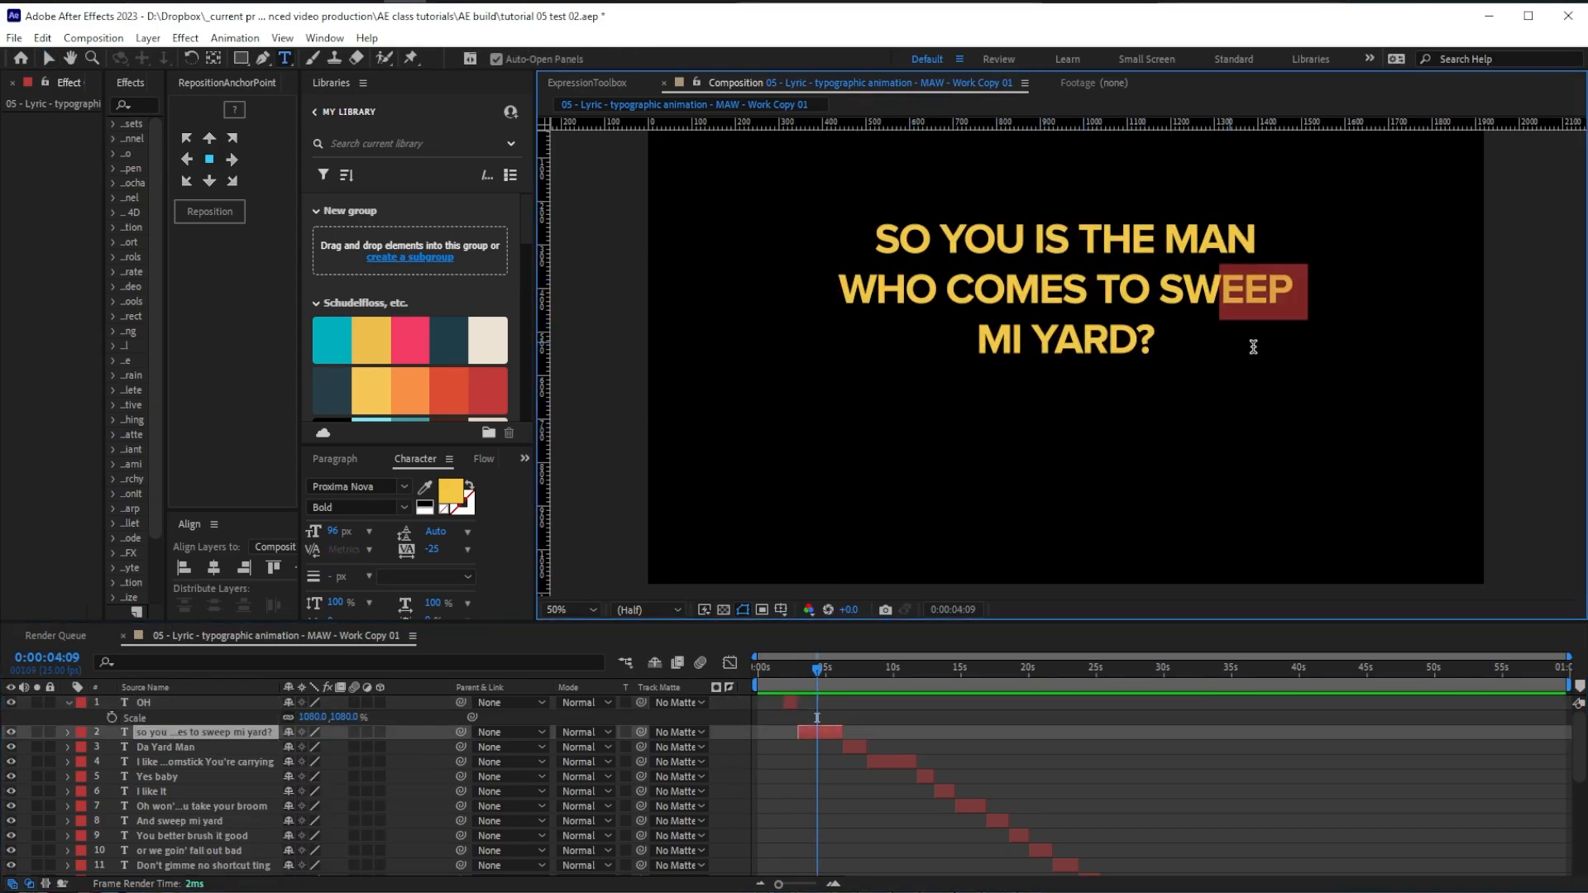
{"action": "triple_click", "coordinate": [1216, 340]}
{"action": "left_click_drag", "start_coordinate": [354, 533], "coordinate": [406, 534]}
{"action": "key", "text": "Escape"}
{"action": "left_click_drag", "start_coordinate": [536, 197], "coordinate": [498, 197]}
{"action": "key", "text": "ctrl+apostrophe"}
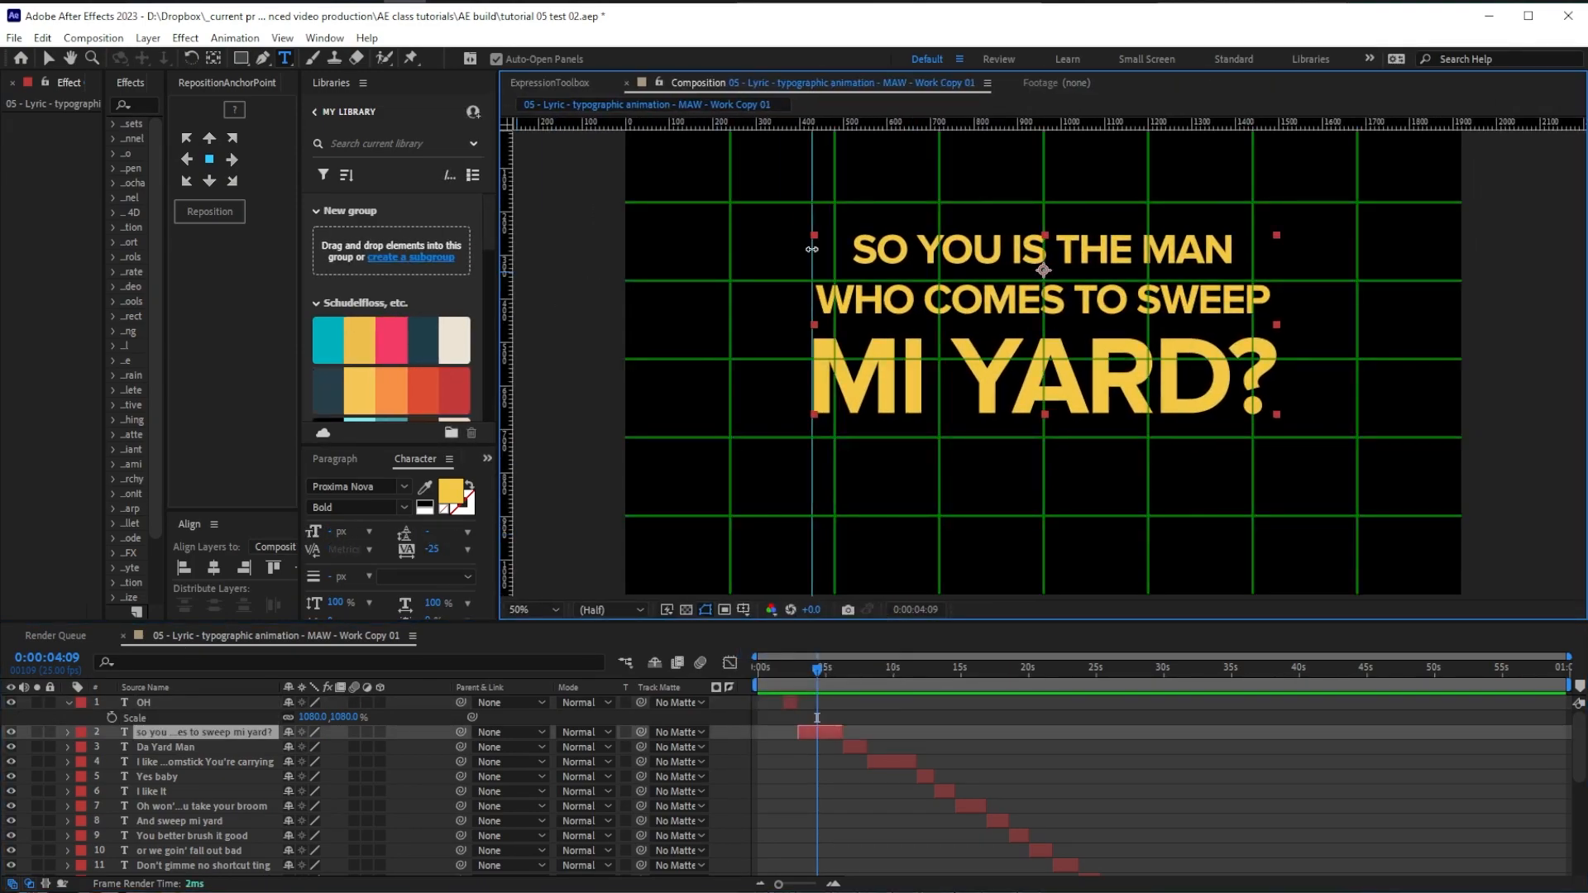
Place vertical guides at both edges of the text block and set "SO YOU IS THE MAN" to 116 px
{"action": "left_click_drag", "start_coordinate": [811, 307], "coordinate": [1272, 307]}
{"action": "left_click_drag", "start_coordinate": [1236, 248], "coordinate": [848, 248]}
{"action": "left_click_drag", "start_coordinate": [342, 530], "coordinate": [335, 529]}
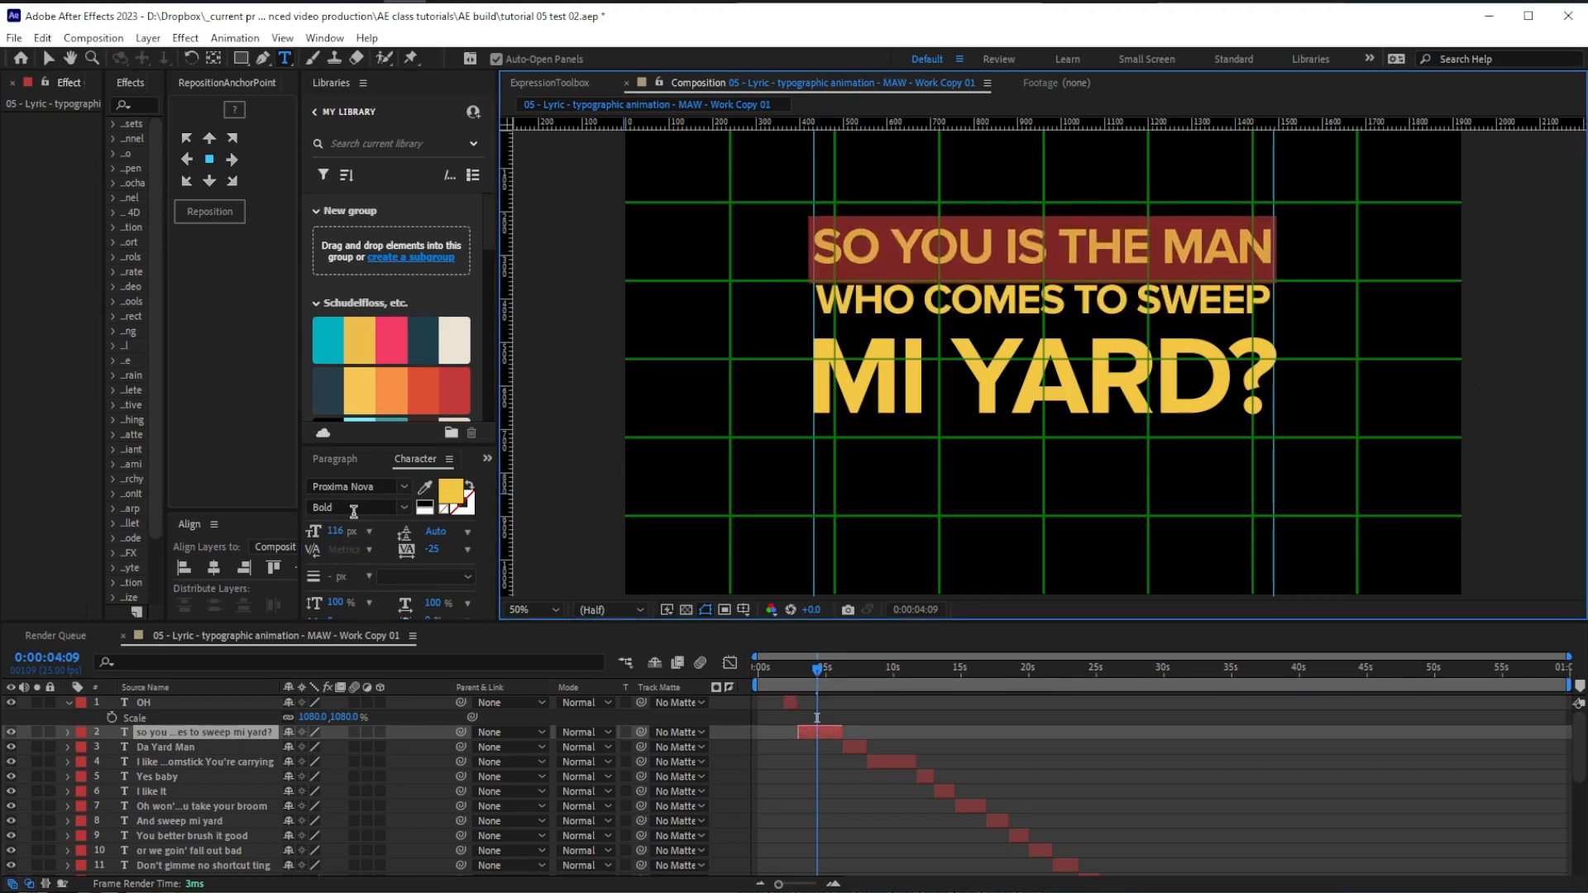
{"action": "left_click", "coordinate": [817, 673]}
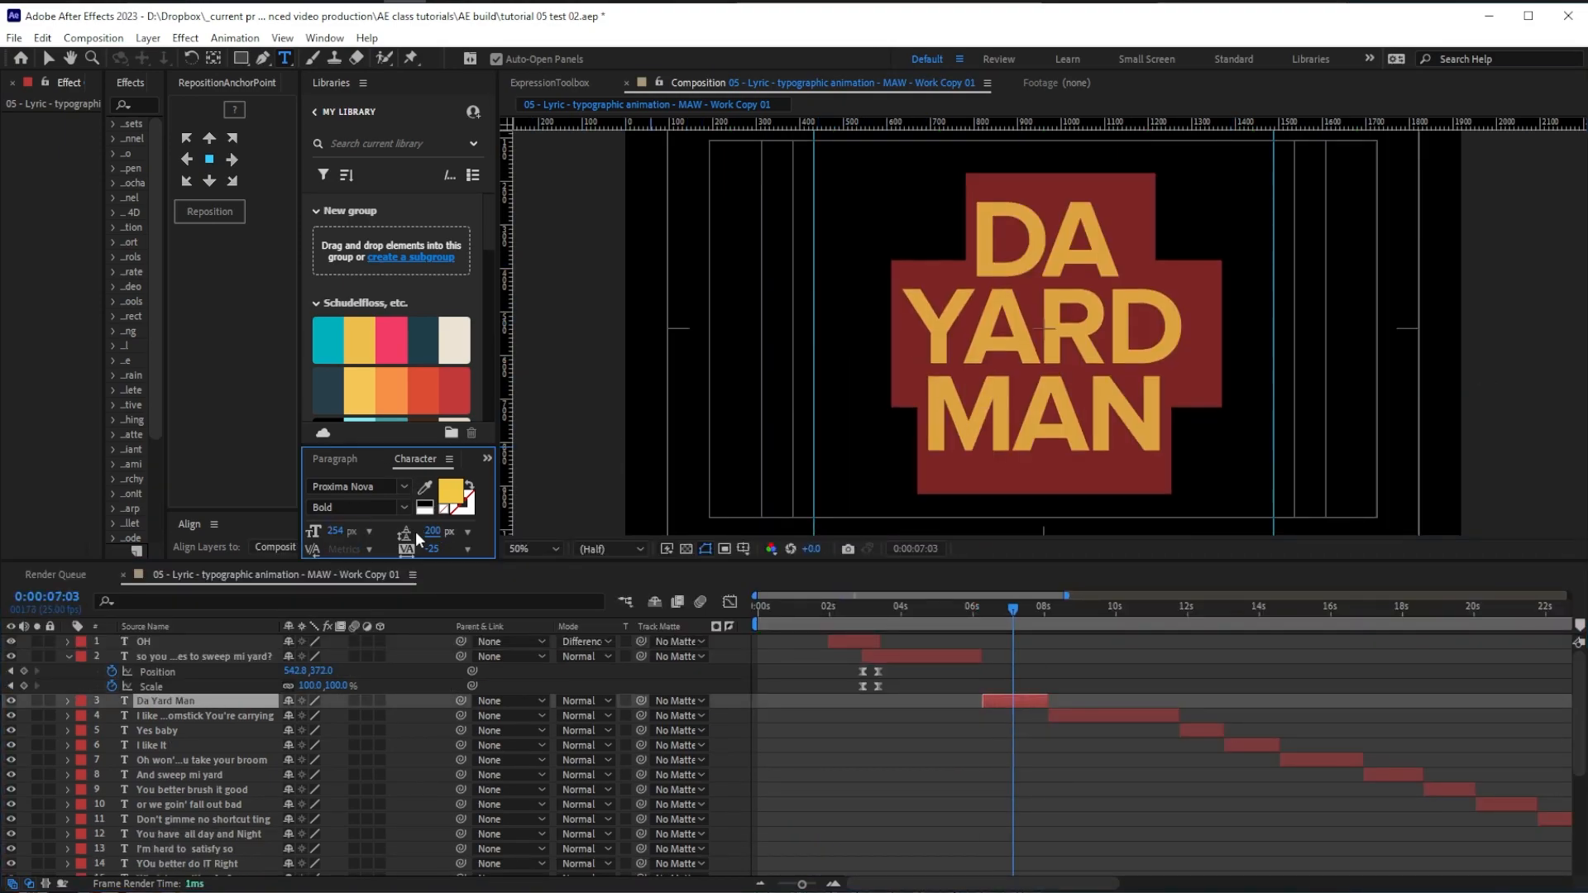
Trim the start of the "Da Yard Man" layer and reveal its Position property
{"action": "left_click", "coordinate": [980, 617]}
{"action": "key", "text": "v"}
{"action": "left_click_drag", "start_coordinate": [980, 617], "coordinate": [878, 617]}
{"action": "left_click", "coordinate": [1004, 700]}
{"action": "key", "text": "alt+bracketleft"}
{"action": "key", "text": "p"}
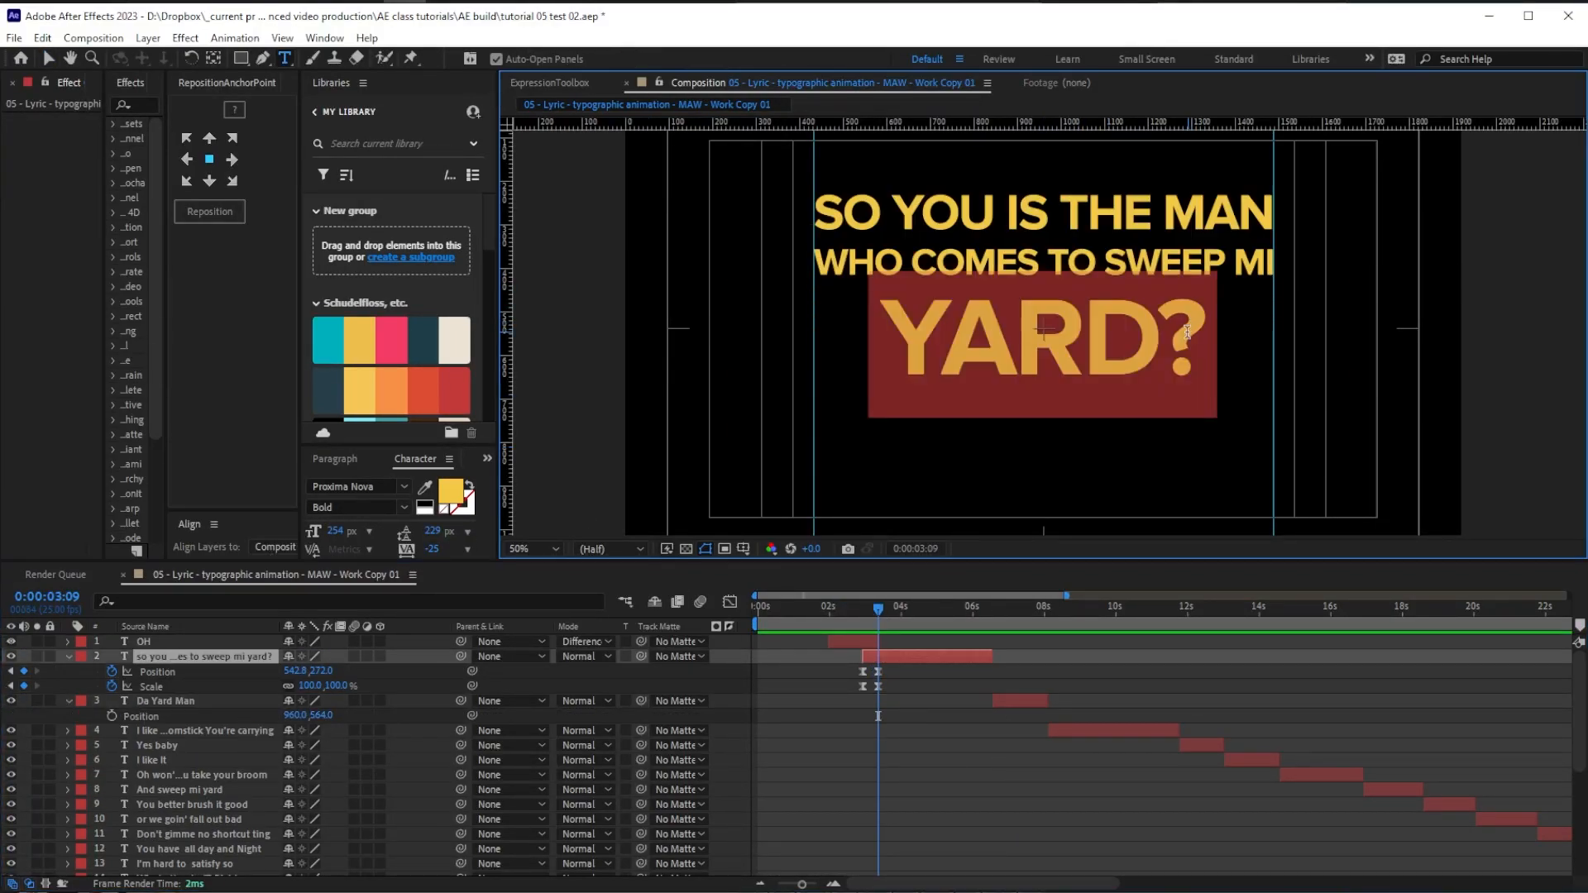
Create a separate "yard" text layer from the second lyric and set its blend mode to Difference to check alignment
{"action": "type", "text": "yard"}
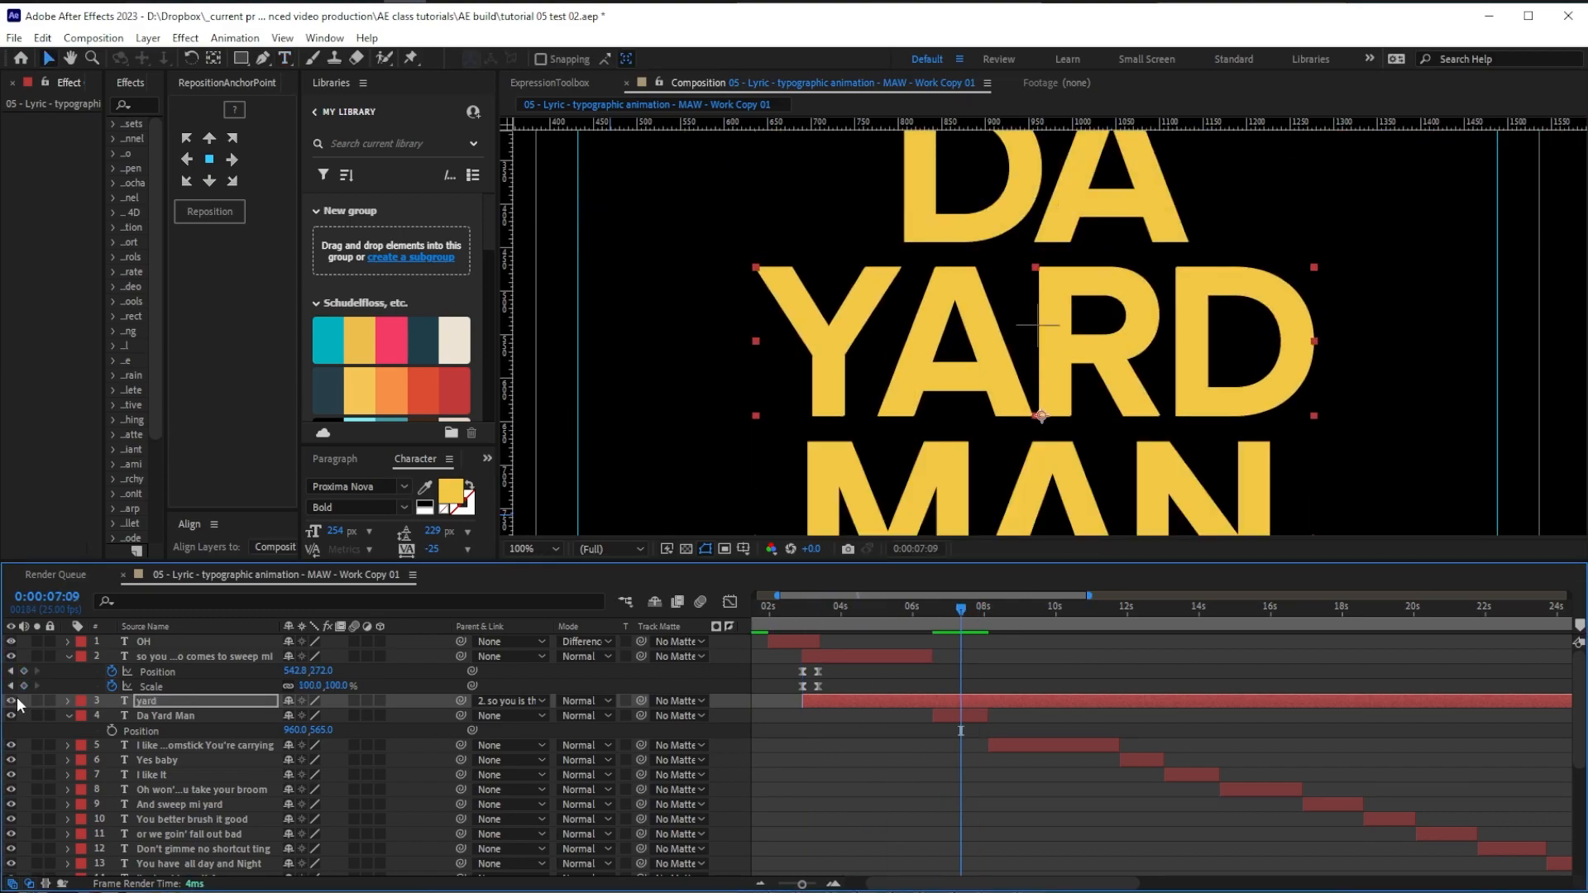
{"action": "left_click", "coordinate": [586, 701]}
{"action": "left_click", "coordinate": [596, 699]}
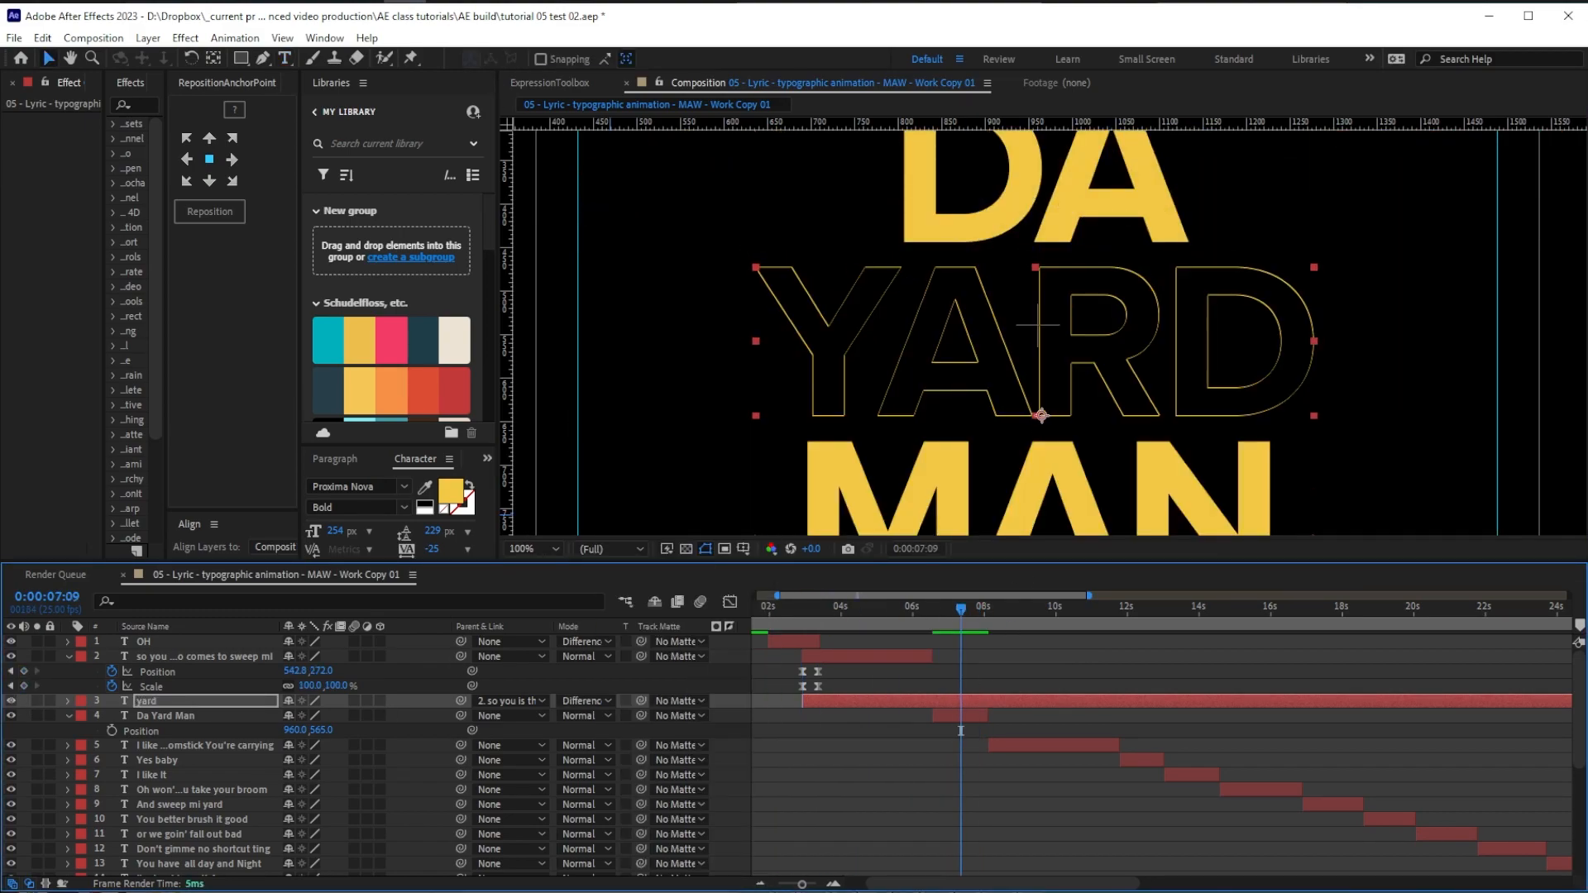
{"action": "scroll", "coordinate": [935, 376], "scroll_direction": "up", "scroll_amount": 1}
Remove "Yard" from the "Da Yard Man" text and trim the "yard" layer to end with it
{"action": "left_click", "coordinate": [11, 701]}
{"action": "double_click", "coordinate": [935, 382]}
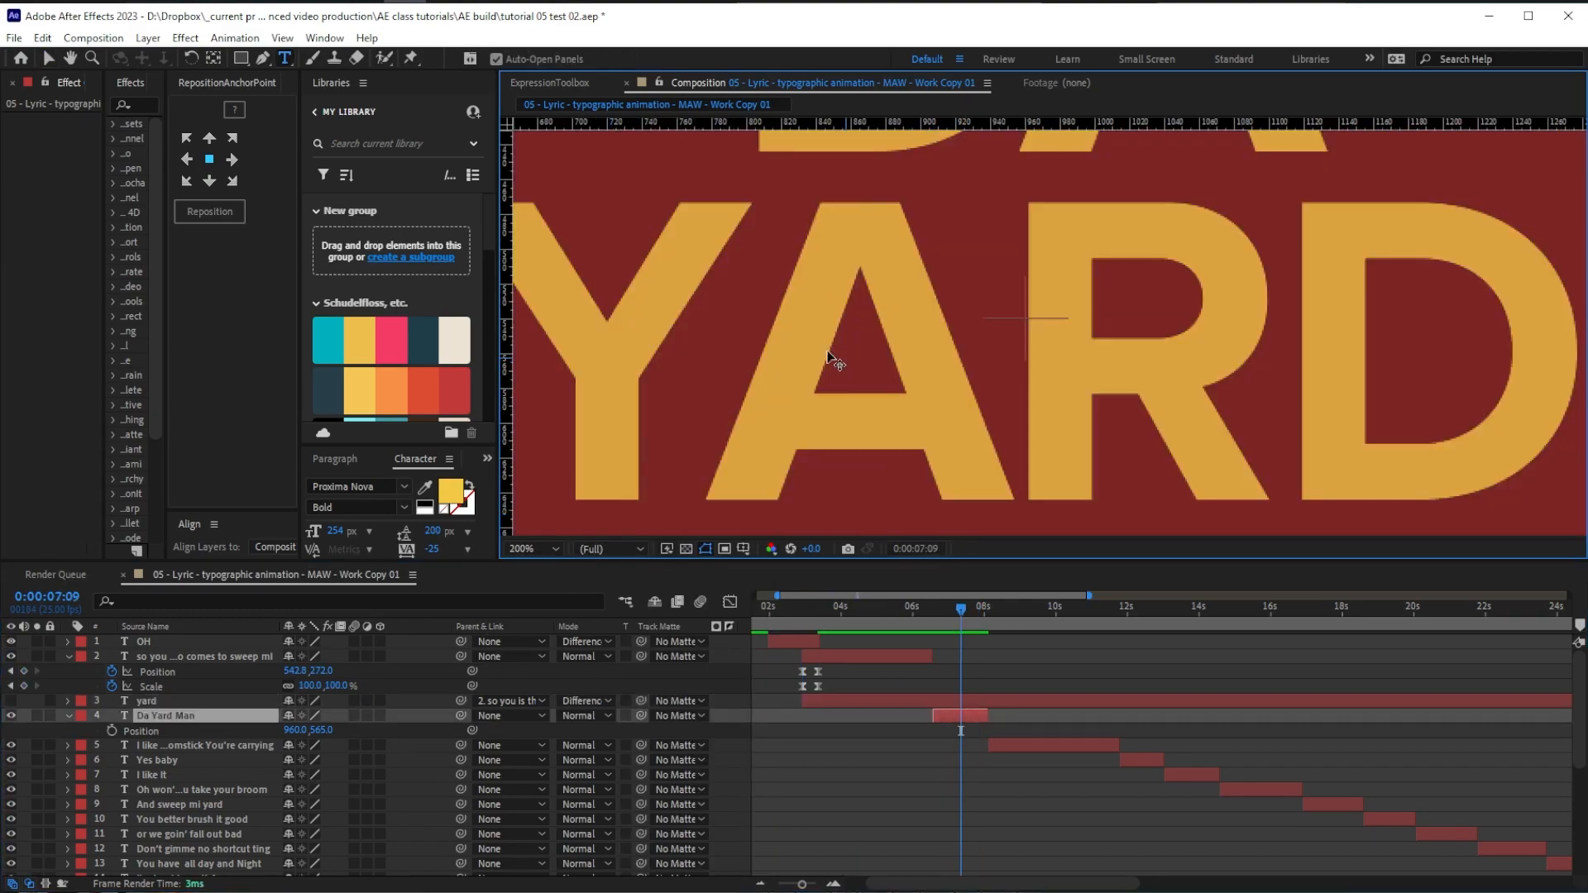
{"action": "scroll", "coordinate": [936, 383], "scroll_direction": "down", "scroll_amount": 2}
{"action": "key", "text": "BackSpace"}
{"action": "left_click", "coordinate": [12, 701]}
{"action": "left_click_drag", "start_coordinate": [1570, 701], "coordinate": [987, 700]}
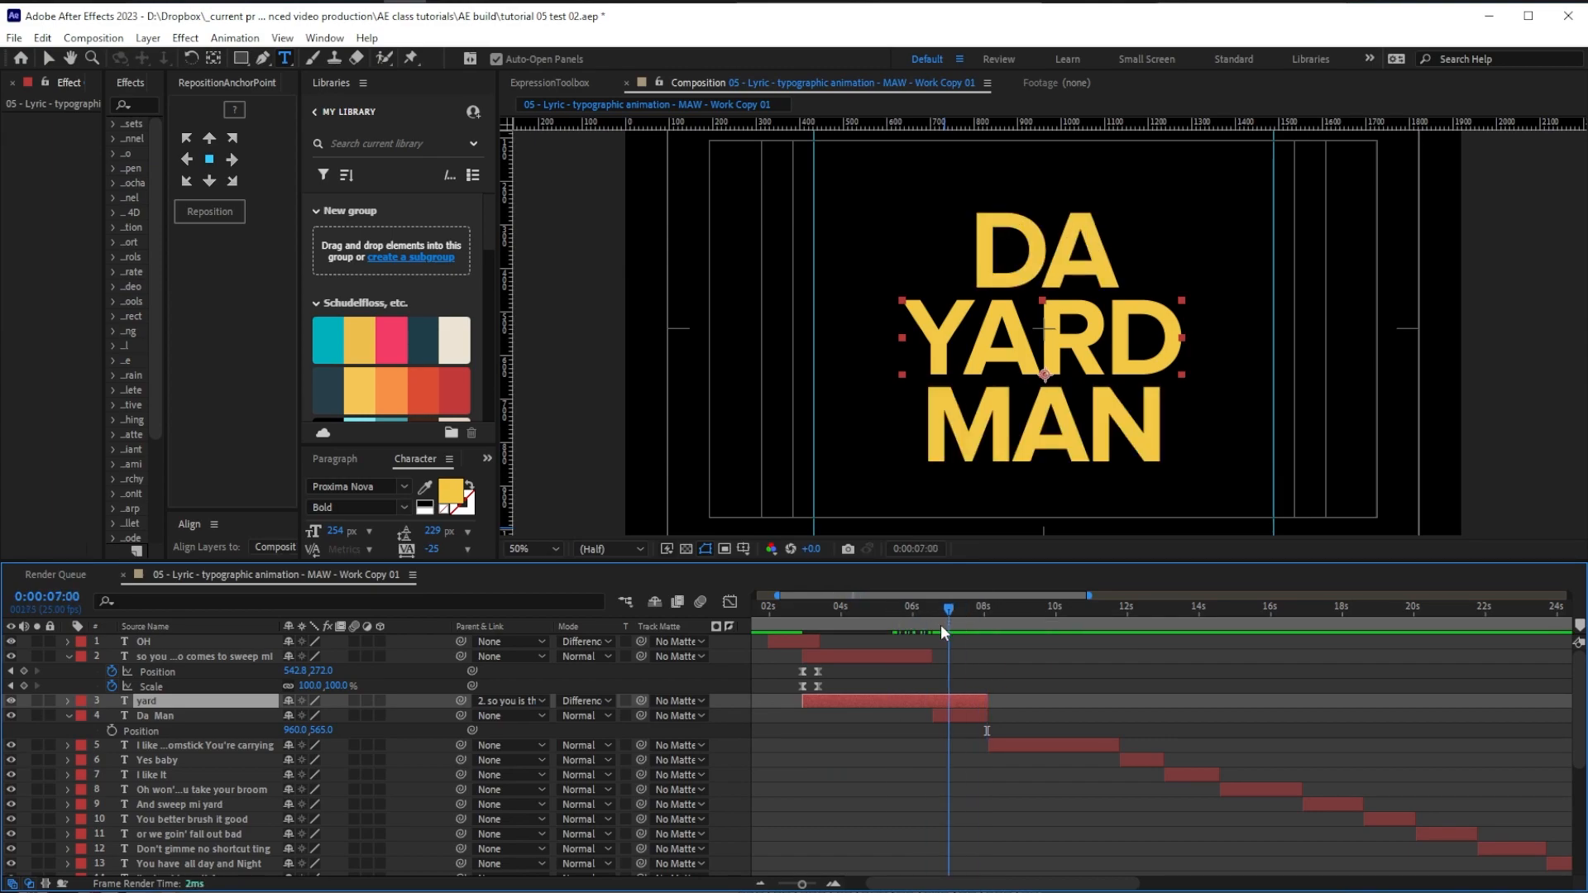
Draw a rectangle around the word YARD, move it beneath the "yard" layer, and fit its height to the letters
{"action": "key", "text": "ctrl+Down"}
{"action": "key", "text": "q"}
{"action": "left_click_drag", "start_coordinate": [882, 300], "coordinate": [1199, 381]}
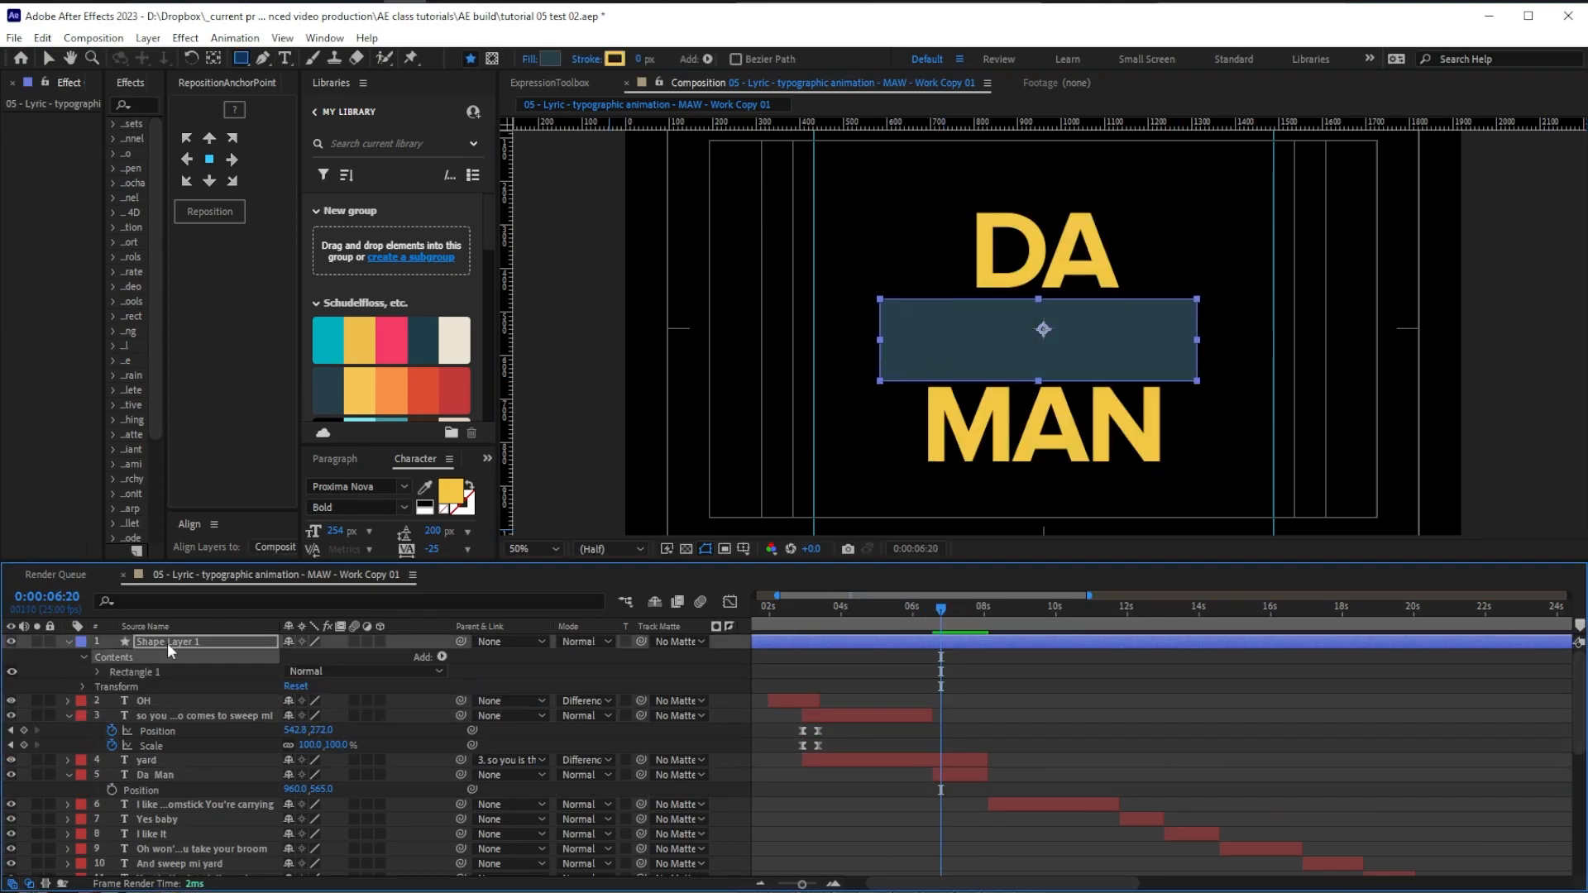
{"action": "key", "text": "period"}
{"action": "key", "text": "v"}
{"action": "left_click", "coordinate": [98, 746]}
{"action": "left_click", "coordinate": [115, 761]}
{"action": "left_click_drag", "start_coordinate": [357, 775], "coordinate": [346, 775]}
{"action": "left_click", "coordinate": [341, 775]}
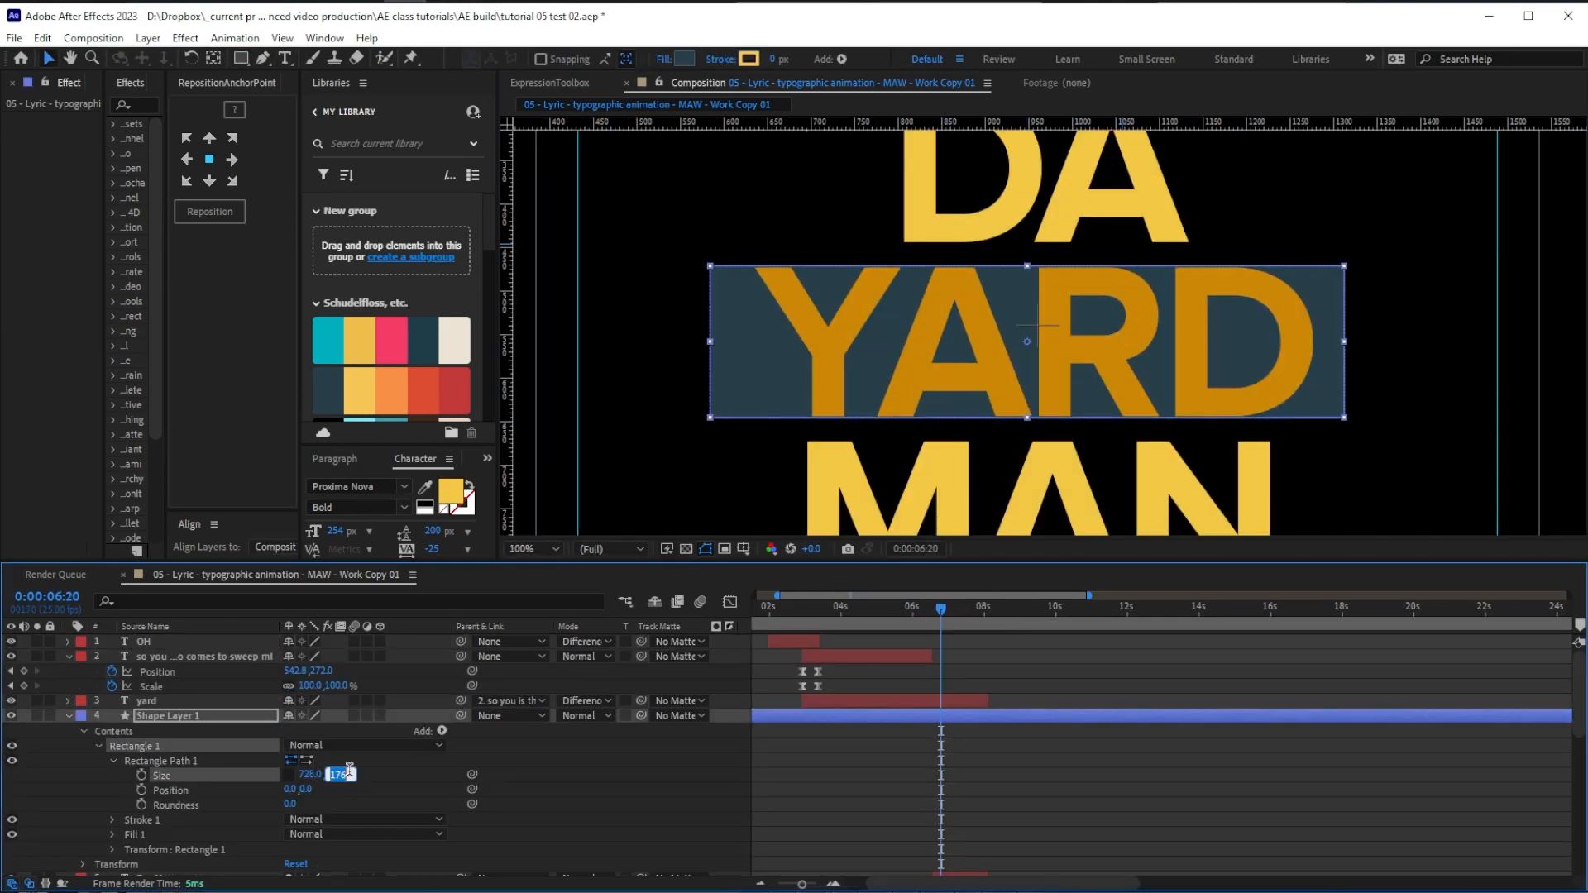
Set the "yard" layer's blend mode to Normal and collapse the shape and "Da Man" layer properties
{"action": "left_click", "coordinate": [587, 700]}
{"action": "left_click", "coordinate": [604, 453]}
{"action": "left_click", "coordinate": [70, 716]}
{"action": "left_click", "coordinate": [161, 731]}
{"action": "left_click", "coordinate": [70, 731], "text": "ctrl"}
{"action": "left_click", "coordinate": [442, 661]}
{"action": "left_click", "coordinate": [475, 713]}
{"action": "left_click_drag", "start_coordinate": [310, 824], "coordinate": [471, 810]}
{"action": "key", "text": "ctrl+z"}
{"action": "left_click", "coordinate": [70, 646]}
Duplicate the "Da Man" layer and edit the two copies to read "Da" and "Man"
{"action": "key", "text": "ctrl+d"}
{"action": "double_click", "coordinate": [155, 646]}
{"action": "left_click", "coordinate": [815, 496]}
{"action": "key", "text": "Delete"}
{"action": "key", "text": "Delete"}
{"action": "key", "text": "Delete"}
{"action": "double_click", "coordinate": [155, 661]}
{"action": "left_click", "coordinate": [942, 209]}
{"action": "key", "text": "Delete"}
{"action": "key", "text": "Delete"}
{"action": "key", "text": "Delete"}
{"action": "key", "text": "Delete"}
Move the word "Man" down to sit beneath YARD
{"action": "left_click", "coordinate": [49, 57]}
{"action": "left_click_drag", "start_coordinate": [1061, 180], "coordinate": [1061, 519]}
{"action": "scroll", "coordinate": [950, 654], "scroll_direction": "up", "scroll_amount": 3}
Add Position keyframes to the "Da" and "Man" layers and shift the "Man" keyframe later in time
{"action": "left_click", "coordinate": [959, 731]}
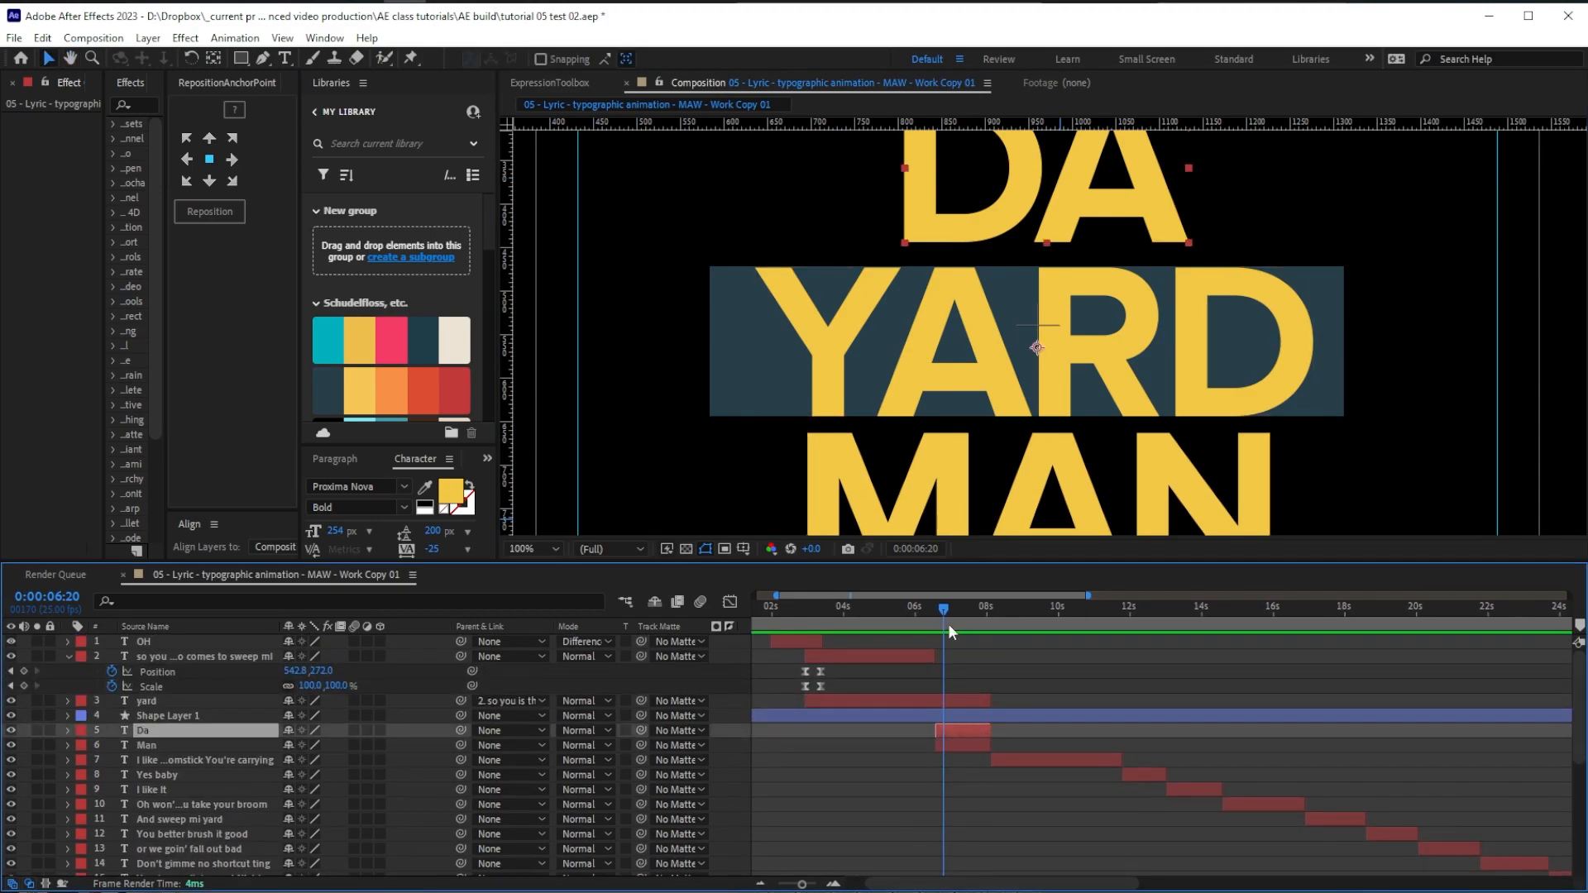
{"action": "left_click", "coordinate": [960, 745], "text": "shift"}
{"action": "key", "text": "alt+shift+p"}
{"action": "key", "text": "="}
{"action": "key", "text": "="}
{"action": "left_click_drag", "start_coordinate": [911, 611], "coordinate": [967, 612]}
{"action": "left_click", "coordinate": [946, 786]}
{"action": "left_click_drag", "start_coordinate": [944, 776], "coordinate": [1001, 776]}
Start "Da" earlier, shorten the second lyric layer to match, and animate "Da" rising from behind YARD
{"action": "left_click_drag", "start_coordinate": [967, 611], "coordinate": [876, 612]}
{"action": "left_click_drag", "start_coordinate": [910, 731], "coordinate": [876, 730]}
{"action": "left_click_drag", "start_coordinate": [907, 656], "coordinate": [876, 656]}
{"action": "left_click_drag", "start_coordinate": [321, 745], "coordinate": [335, 753]}
{"action": "key", "text": "Delete"}
{"action": "left_click", "coordinate": [209, 212]}
{"action": "mouse_move", "coordinate": [876, 610]}
{"action": "left_mouse_down"}
{"action": "mouse_move", "coordinate": [943, 610]}
{"action": "mouse_move", "coordinate": [869, 611]}
{"action": "left_mouse_up"}
{"action": "left_click", "coordinate": [924, 746]}
{"action": "left_click_drag", "start_coordinate": [877, 731], "coordinate": [847, 746]}
Set the starting position of "Man" behind YARD at 0:00:06:18 and tighten its keyframe spacing
{"action": "left_click_drag", "start_coordinate": [870, 609], "coordinate": [982, 607]}
{"action": "left_click", "coordinate": [157, 775]}
{"action": "left_click", "coordinate": [209, 212]}
{"action": "left_click_drag", "start_coordinate": [1055, 775], "coordinate": [1033, 775]}
{"action": "left_click", "coordinate": [972, 612]}
{"action": "left_click_drag", "start_coordinate": [972, 611], "coordinate": [987, 611]}
{"action": "left_click_drag", "start_coordinate": [321, 775], "coordinate": [161, 775]}
Use Shape Layer 1 as the track matte for "Da" and "Man", and rename it "Yard matte"
{"action": "left_click", "coordinate": [167, 730], "text": "shift"}
{"action": "left_click", "coordinate": [680, 731]}
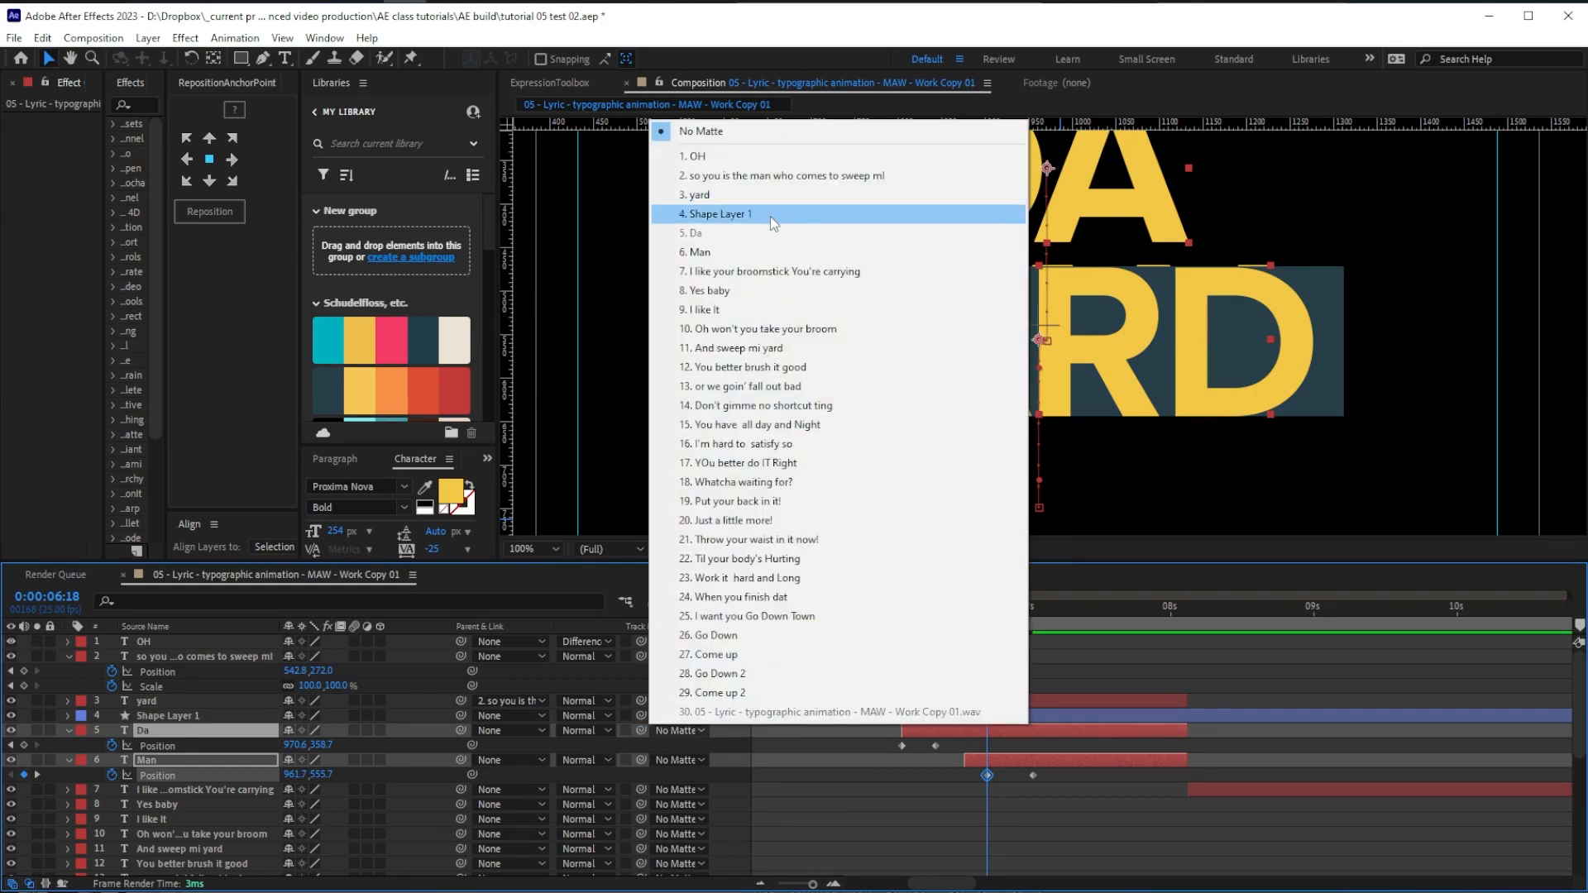
{"action": "left_click", "coordinate": [771, 216]}
{"action": "left_click", "coordinate": [168, 715]}
{"action": "key", "text": "Return"}
{"action": "type", "text": "Yard matte"}
Set the "Yard matte" rectangle's height to 179 and collapse its properties
{"action": "key", "text": "u"}
{"action": "key", "text": "u"}
{"action": "left_click", "coordinate": [339, 775]}
{"action": "key", "text": "Up"}
{"action": "key", "text": "Up"}
{"action": "key", "text": "Up"}
{"action": "key", "text": "Up"}
{"action": "key", "text": "Up"}
{"action": "key", "text": "Up"}
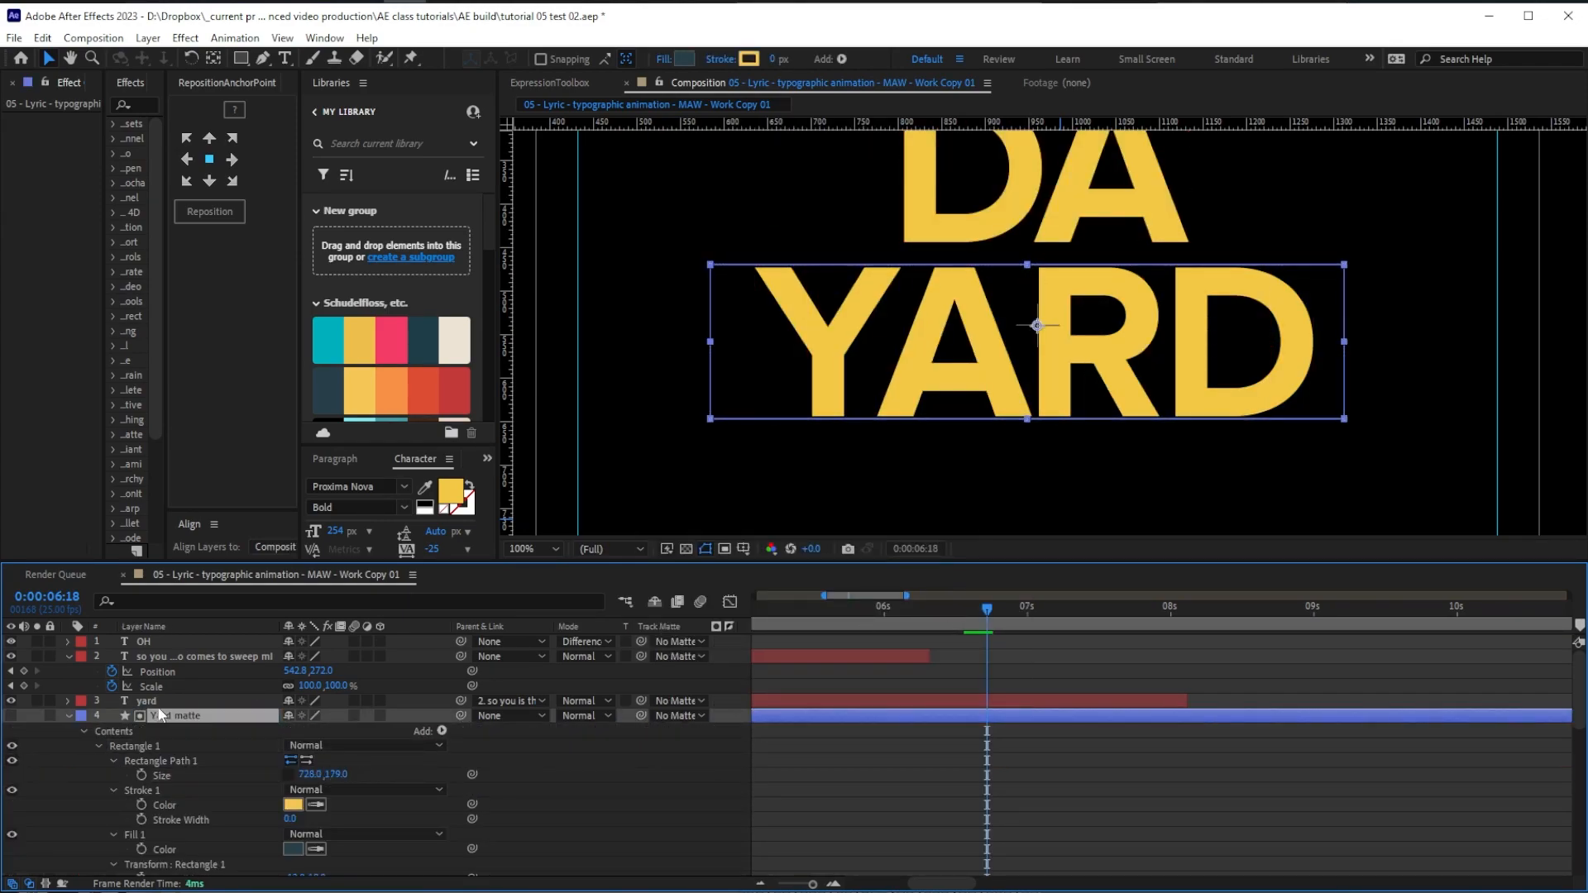
{"action": "left_click", "coordinate": [69, 716]}
Adjust the speed curves of the "Da" and "Man" position animations in the Graph Editor
{"action": "left_click", "coordinate": [157, 746]}
{"action": "left_click", "coordinate": [157, 775], "text": "shift"}
{"action": "left_click", "coordinate": [729, 602]}
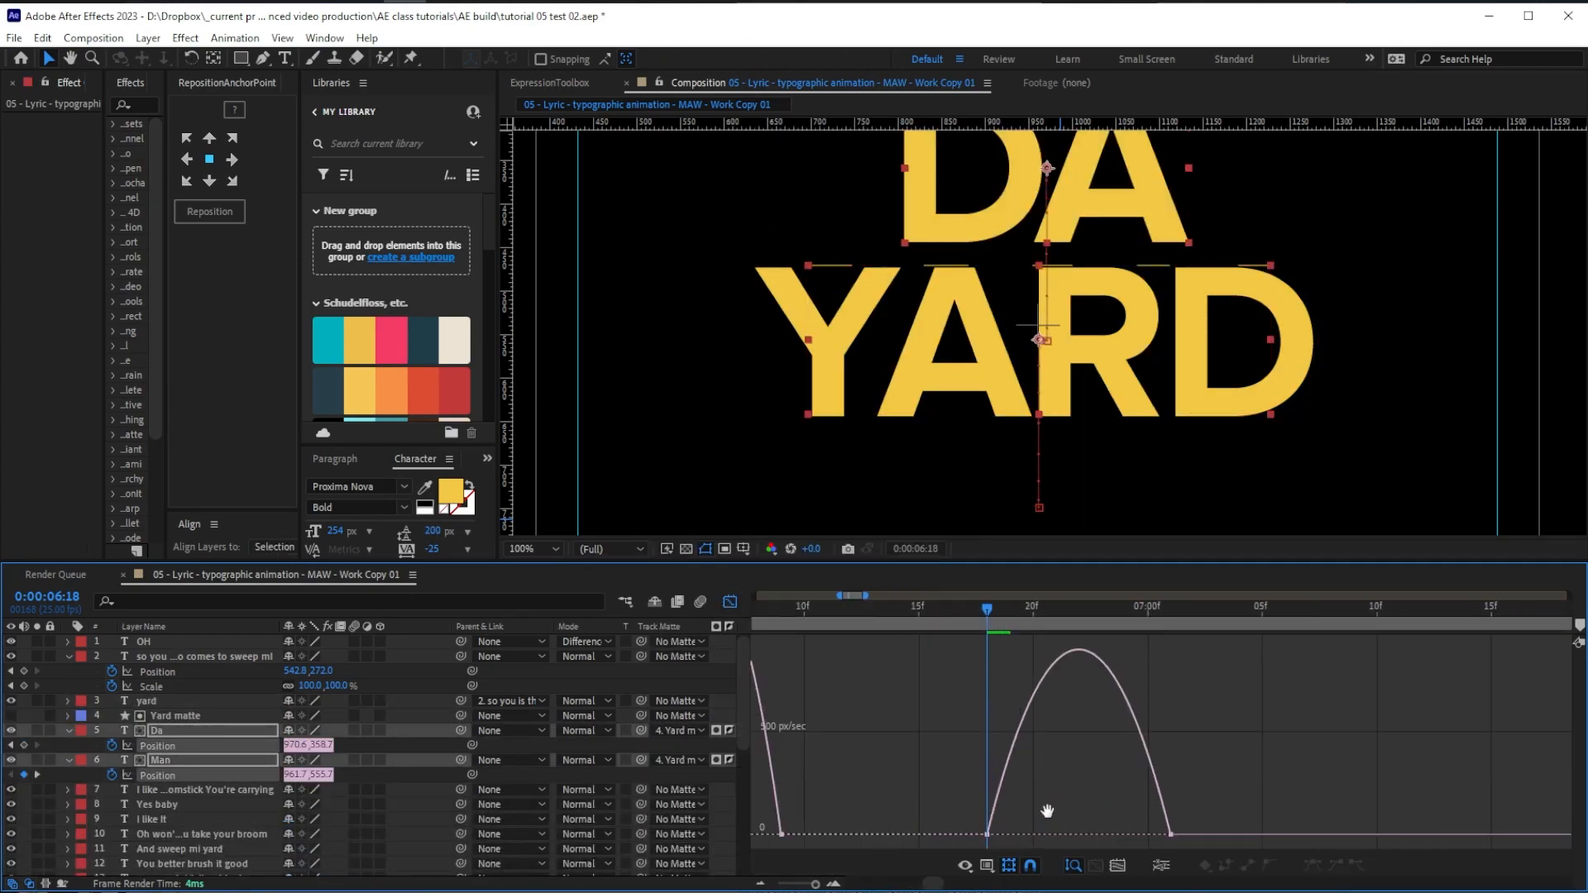
{"action": "left_click_drag", "start_coordinate": [932, 831], "coordinate": [987, 610]}
{"action": "left_click", "coordinate": [730, 601]}
Correct the broomstick lyric's first line to "I like that" and scrub the playhead around 0:00:09:00
{"action": "key", "text": "="}
{"action": "key", "text": "="}
{"action": "left_click", "coordinate": [823, 656]}
{"action": "key", "text": "ctrl+t"}
{"action": "left_click", "coordinate": [1047, 263]}
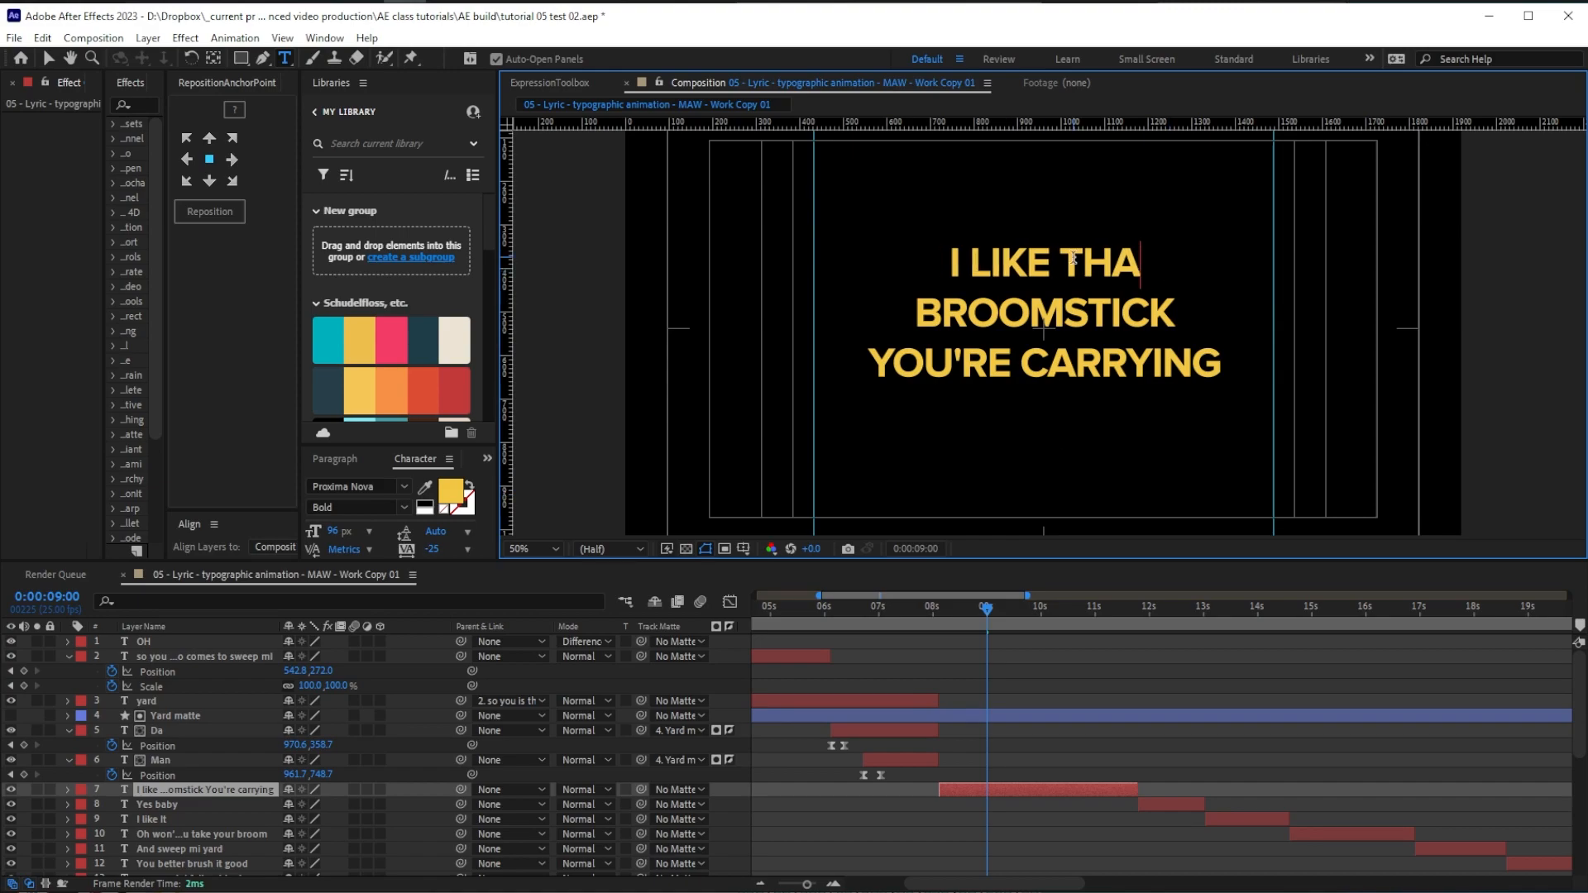
{"action": "type", "text": "T"}
{"action": "left_click", "coordinate": [1006, 613]}
{"action": "left_click", "coordinate": [986, 610]}
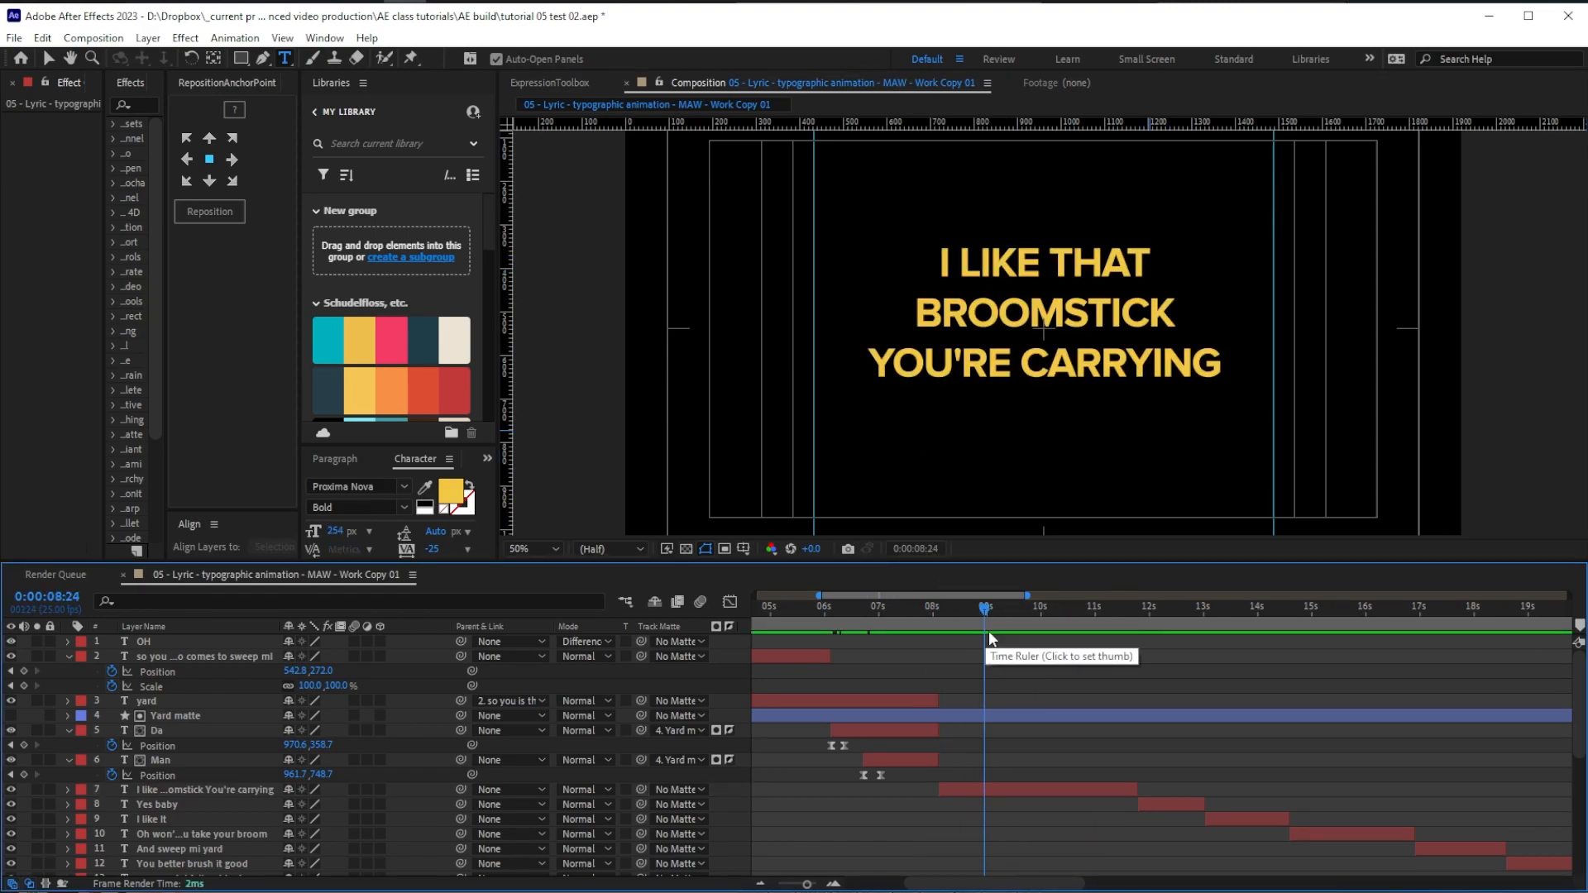
Split "broomstick" out of the lyric into its own text layer and scale it to 245%
{"action": "double_click", "coordinate": [1044, 313]}
{"action": "key", "text": "ctrl+x"}
{"action": "key", "text": "ctrl+v"}
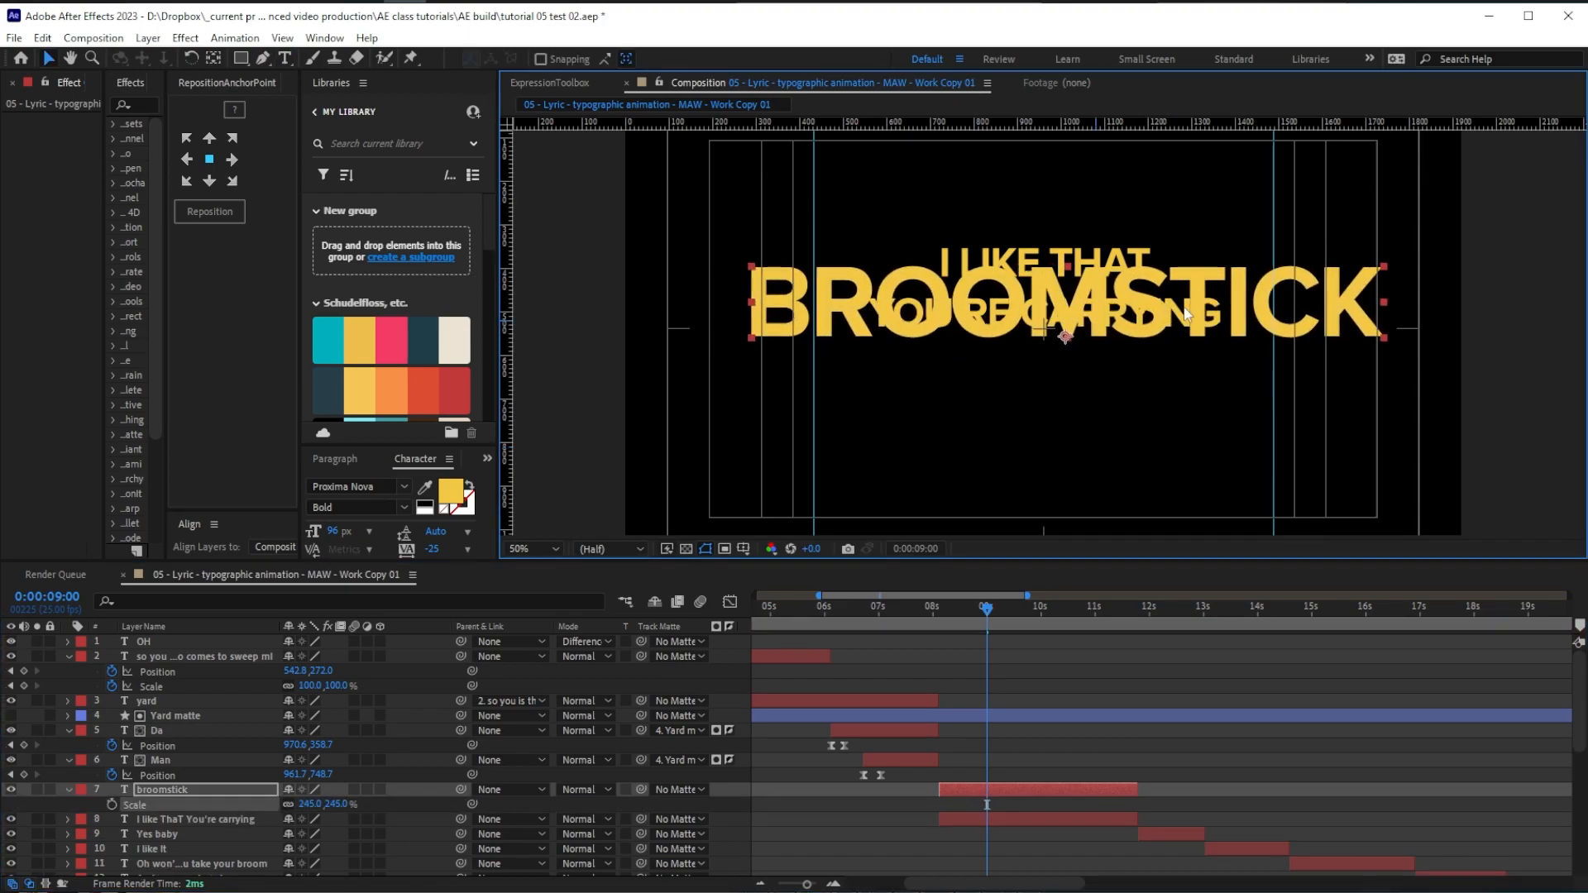
{"action": "key", "text": "s"}
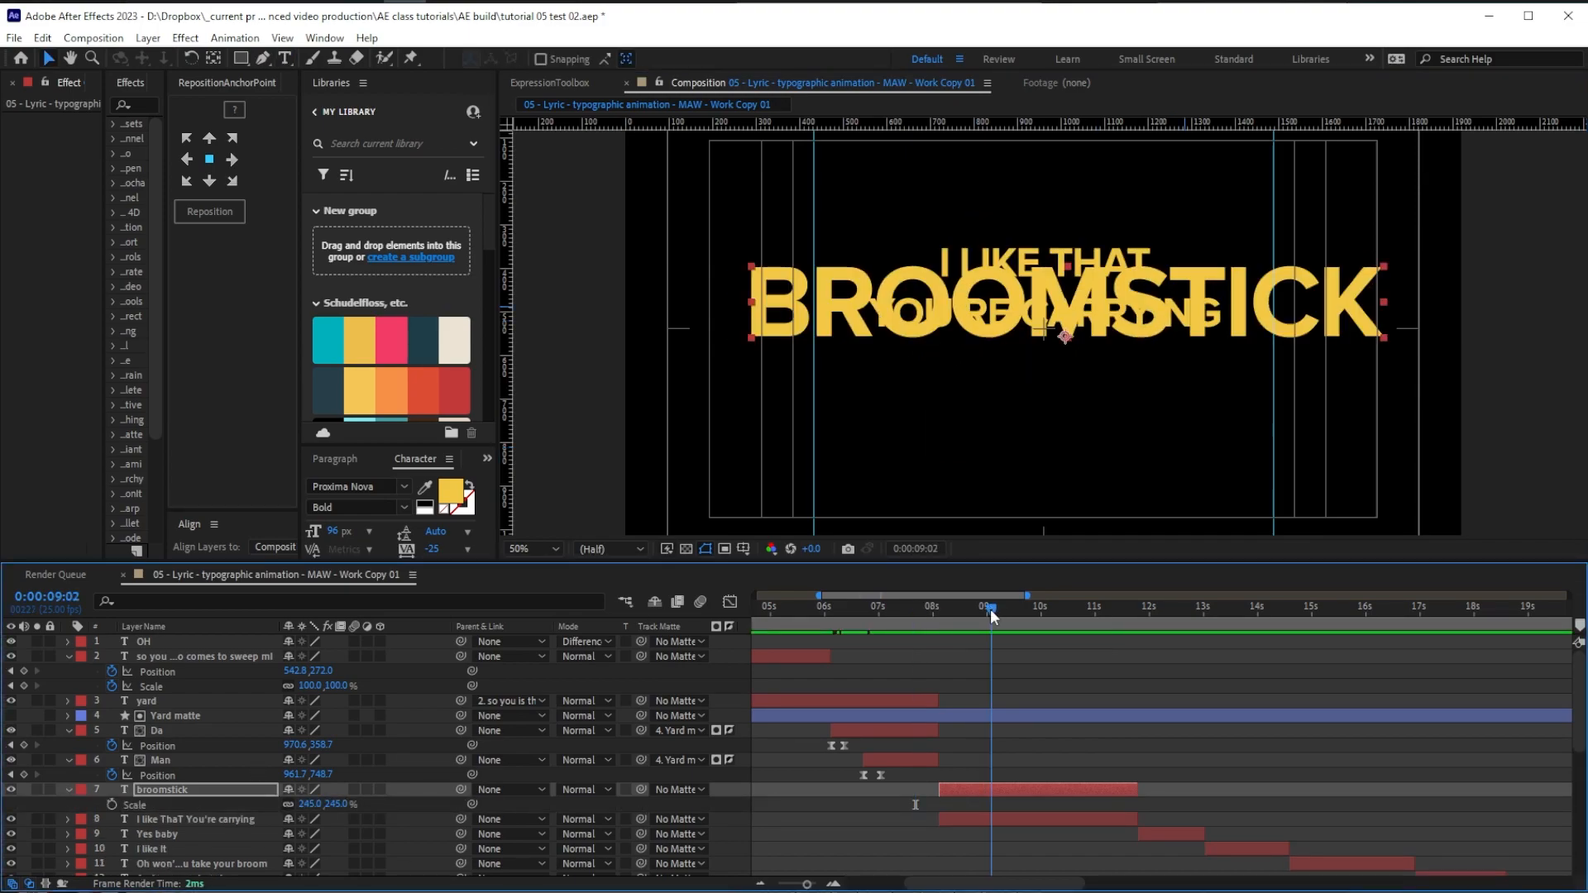
Move "I like that" above BROOMSTICK, split "You're carrying" into its own layer below, and recentre the anchor point
{"action": "key", "text": "ctrl+Down"}
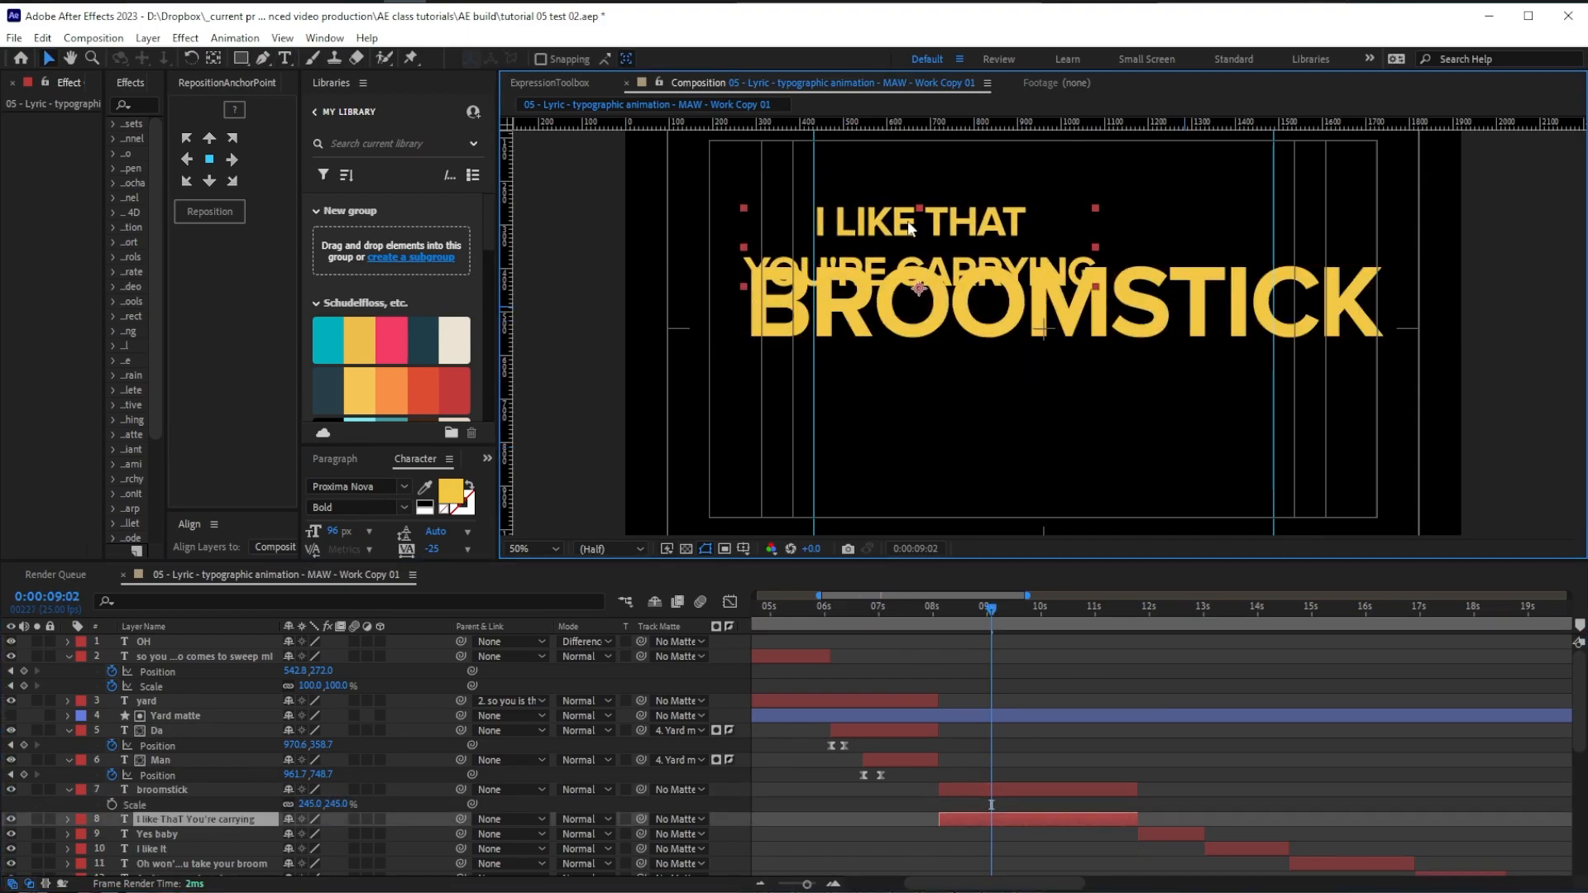
{"action": "key", "text": "ctrl+x"}
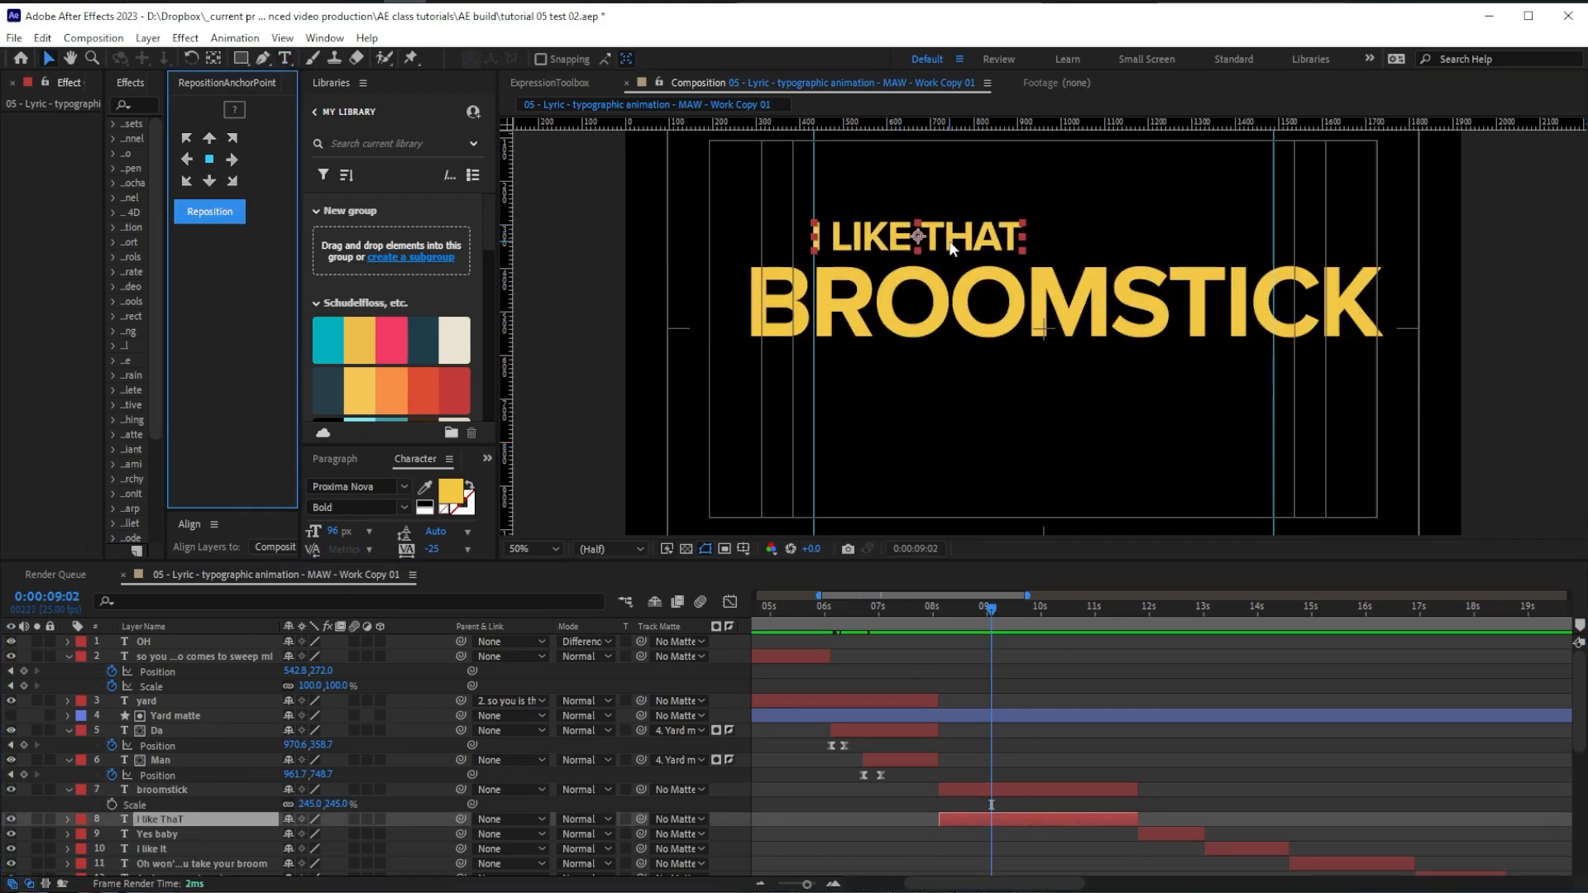
{"action": "left_click", "coordinate": [1067, 428]}
{"action": "key", "text": "ctrl+v"}
{"action": "left_click", "coordinate": [210, 159]}
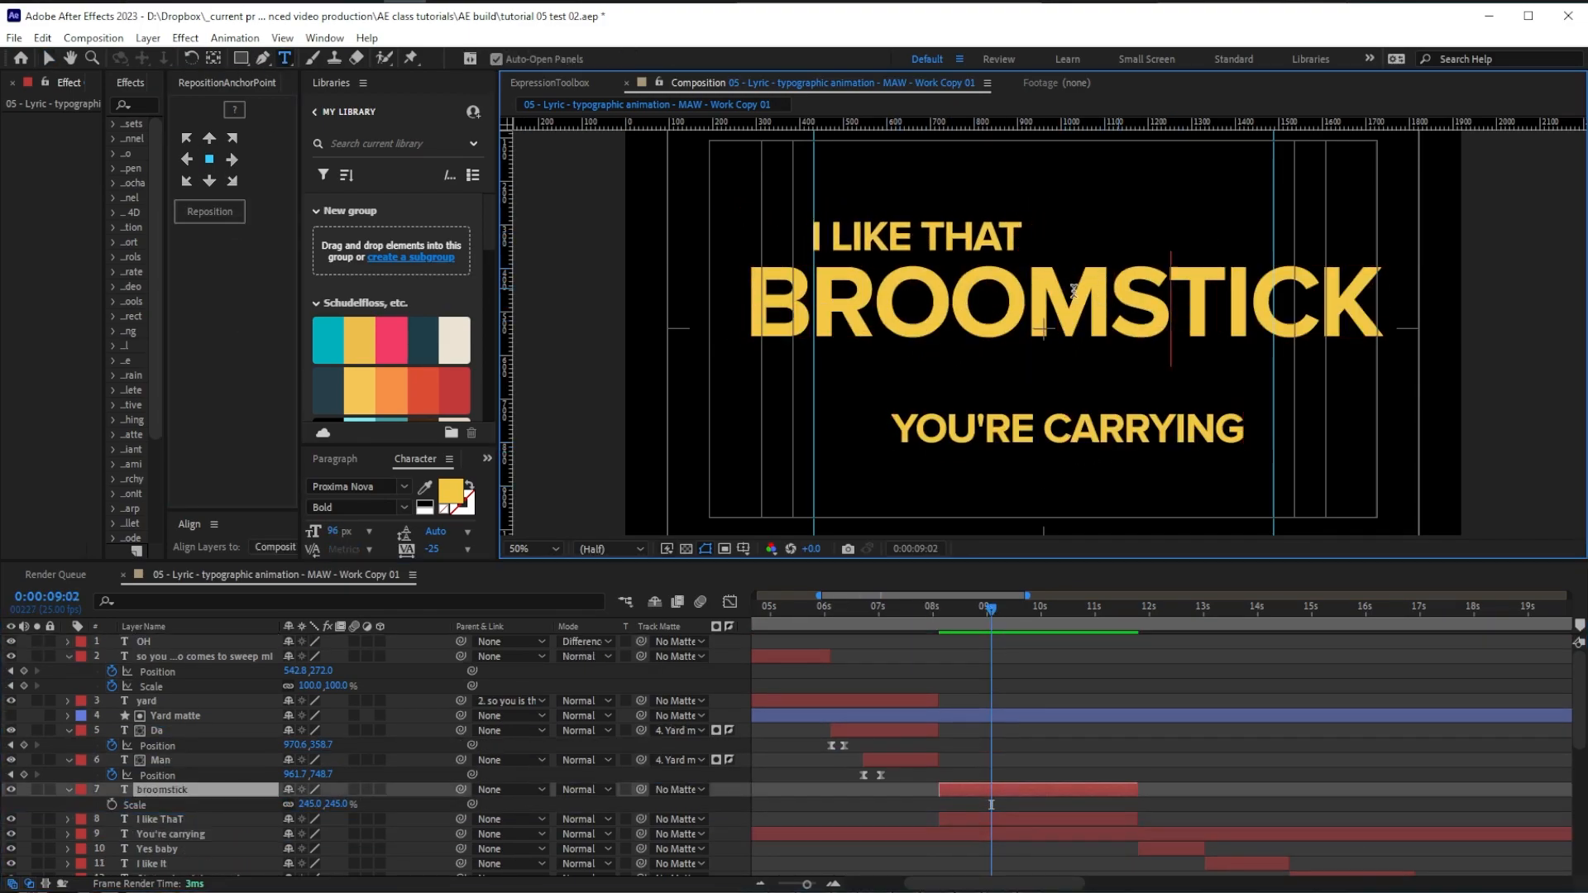
Move "You're carrying" directly beneath BROOMSTICK, flush with the end of the word, and select the "I like that" layer
{"action": "key", "text": "v"}
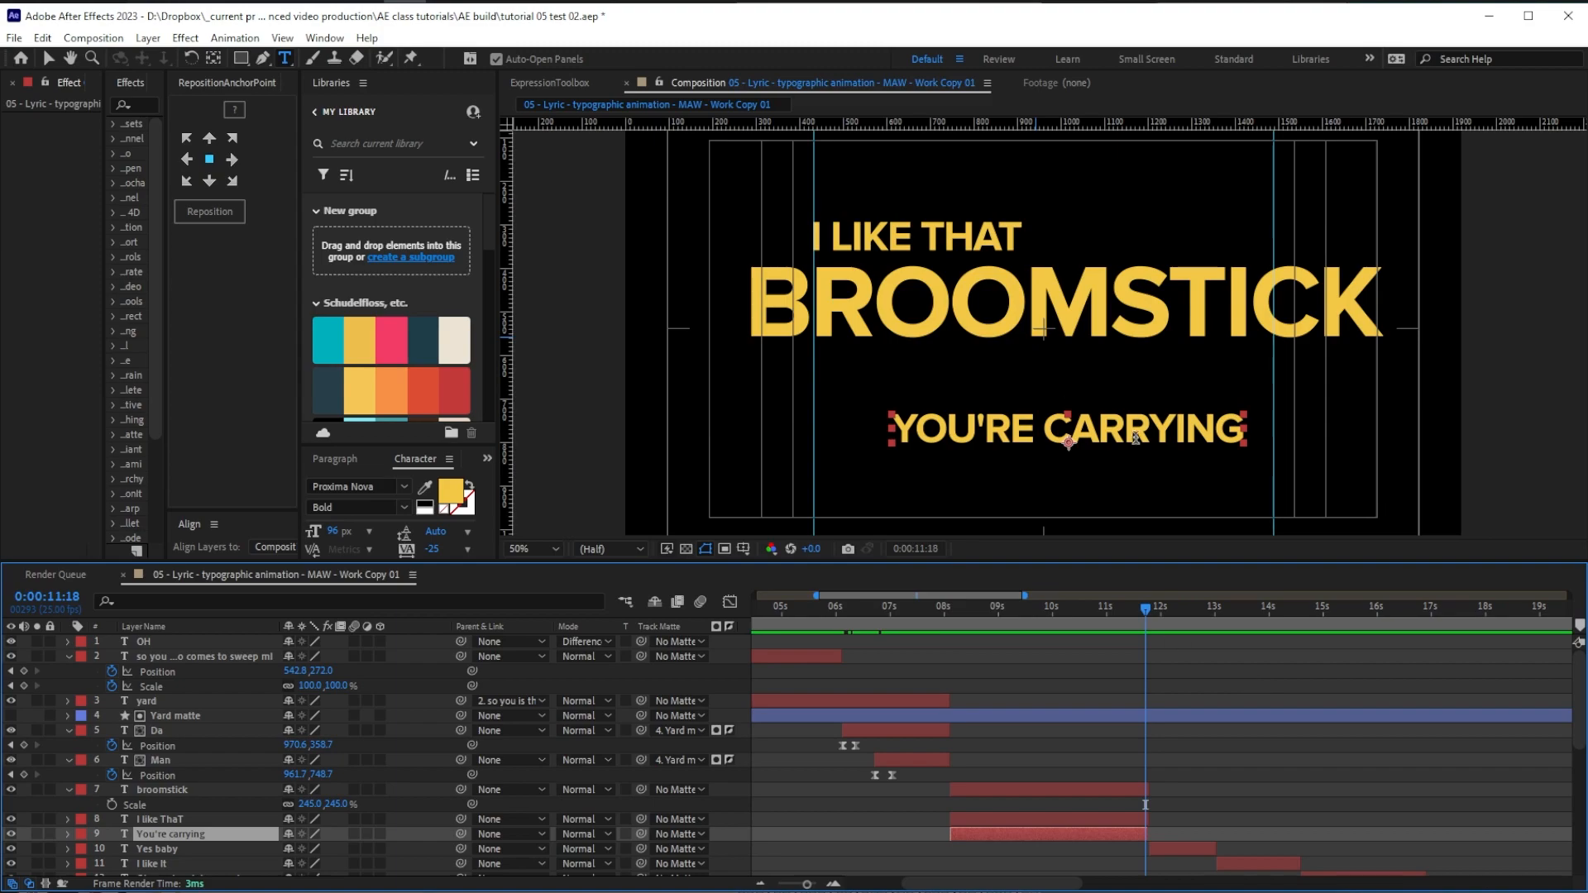
{"action": "left_click_drag", "start_coordinate": [1121, 456], "coordinate": [1256, 405]}
{"action": "key", "text": "ctrl+Up"}
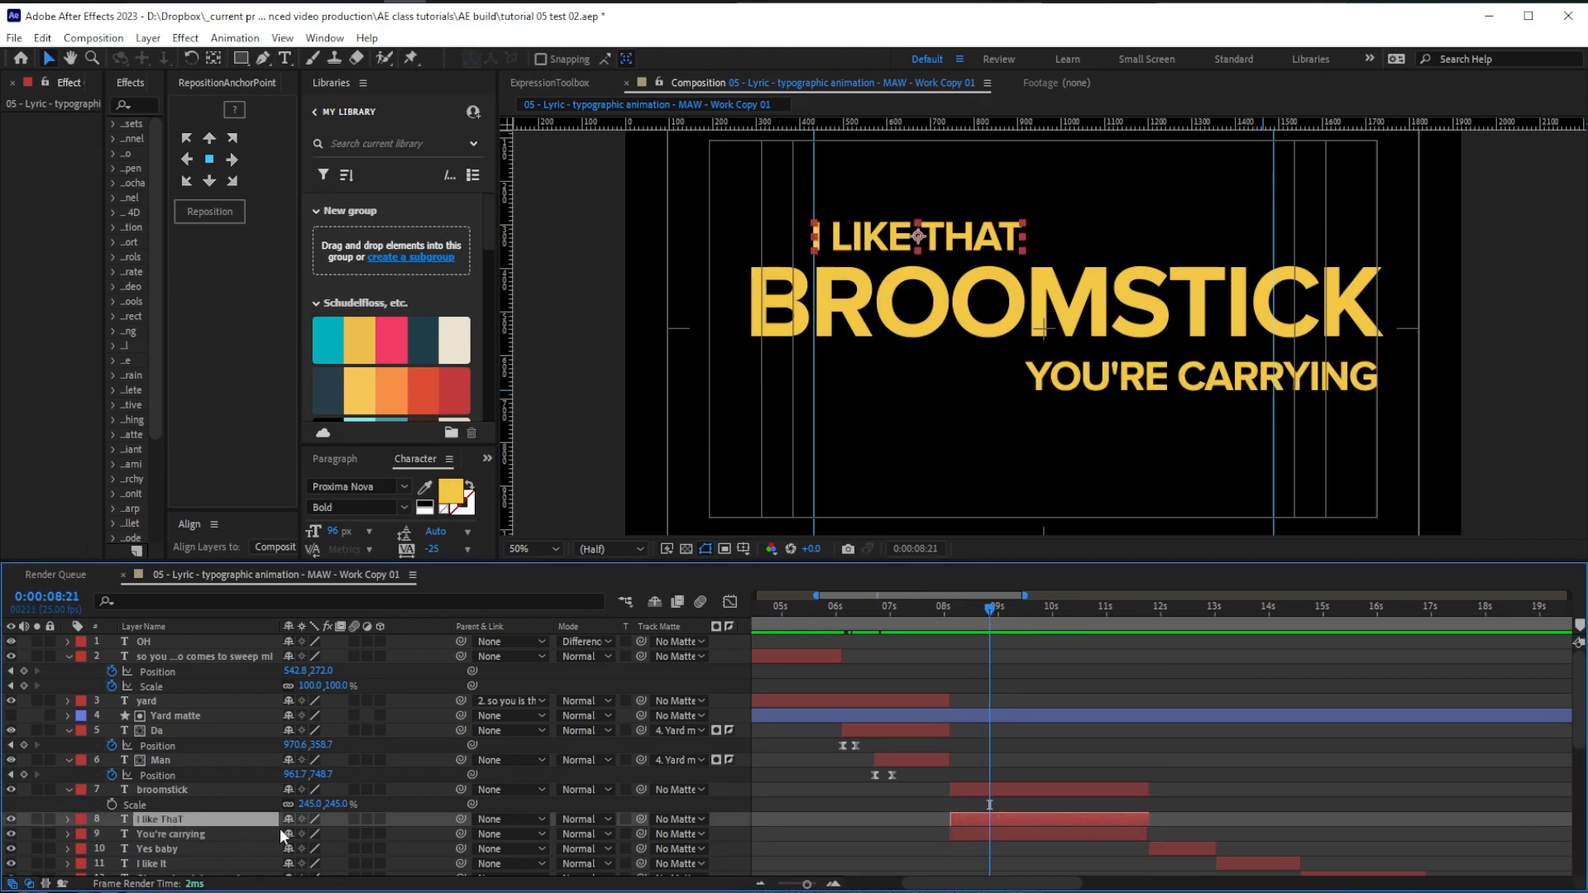
{"action": "left_click", "coordinate": [279, 827]}
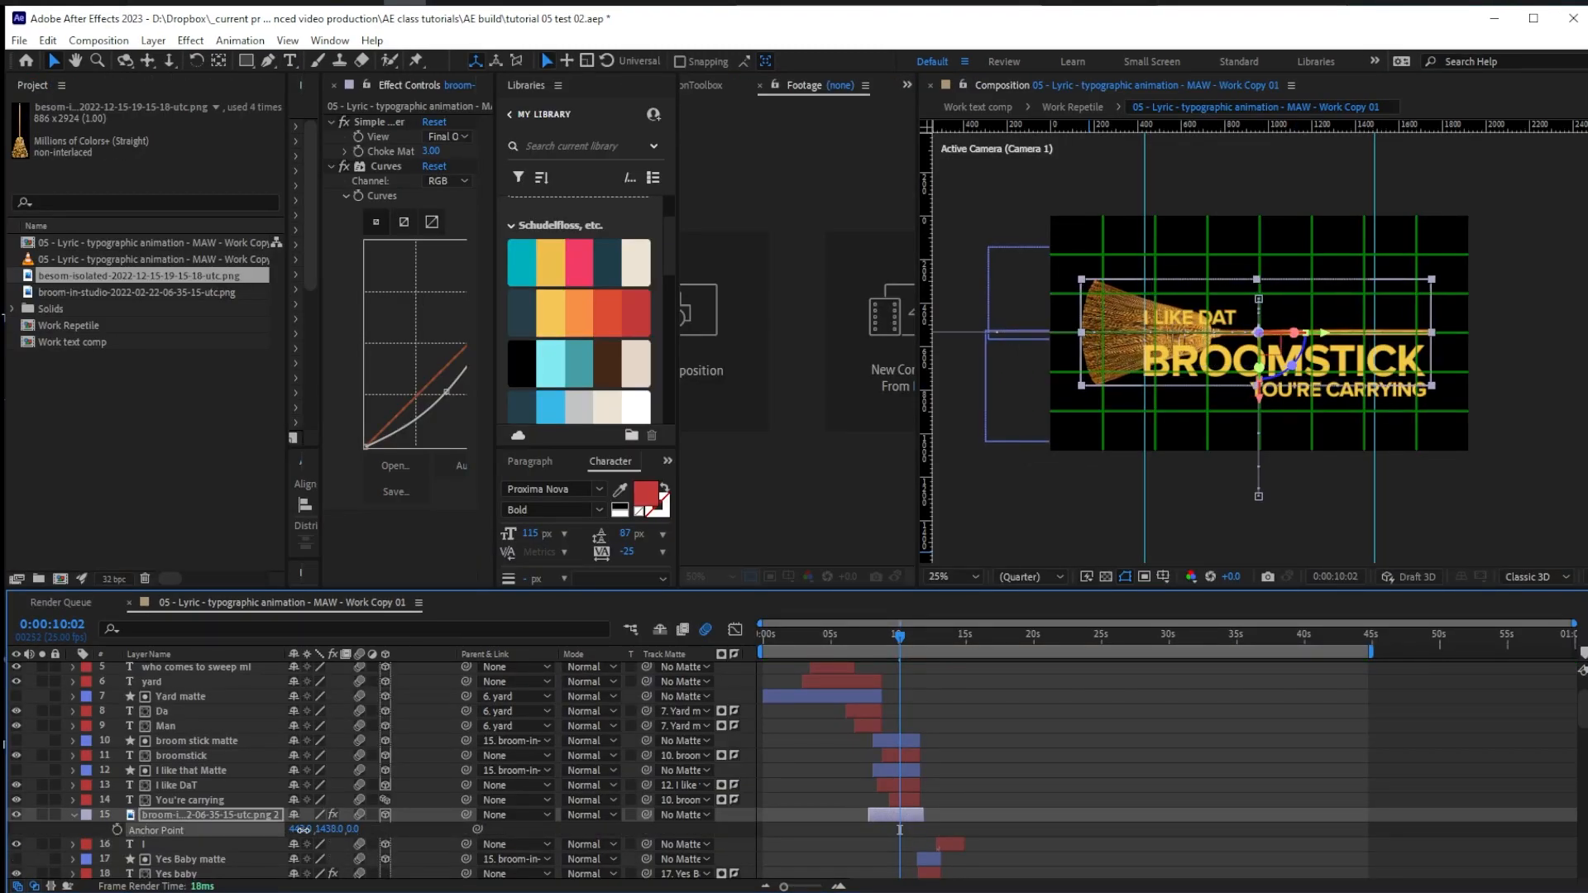
Examine the broom image and its parented lyric mattes in the composition around 0:00:11:11
{"action": "left_click_drag", "start_coordinate": [900, 637], "coordinate": [935, 639]}
{"action": "key", "text": "equal"}
{"action": "key", "text": "equal"}
{"action": "key", "text": "equal"}
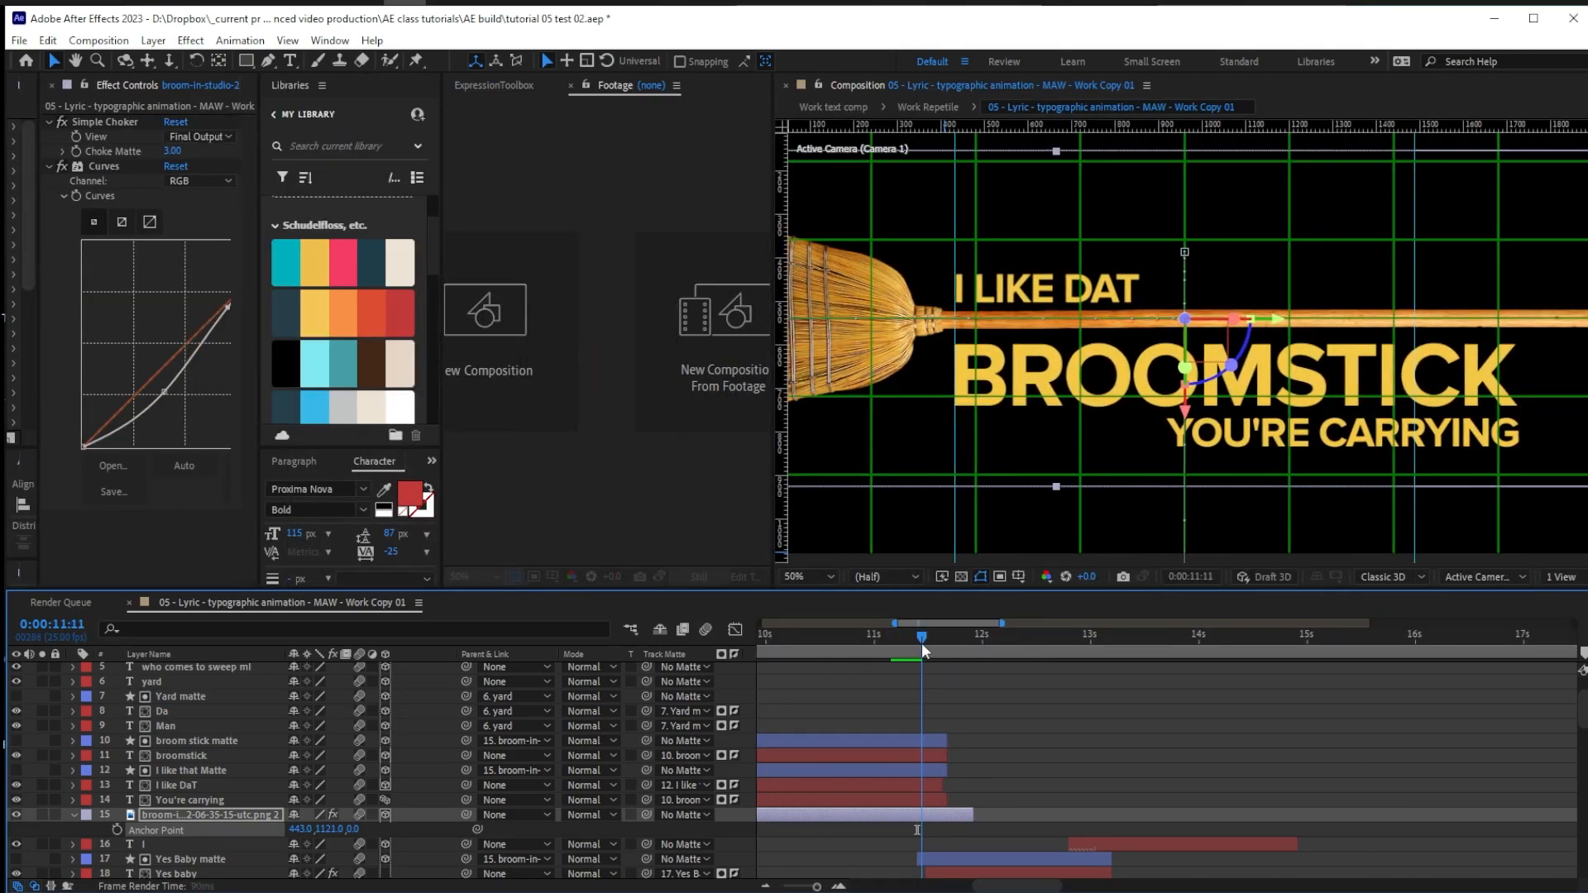
{"action": "left_click", "coordinate": [190, 770]}
{"action": "key", "text": "comma"}
{"action": "key", "text": "ctrl+a"}
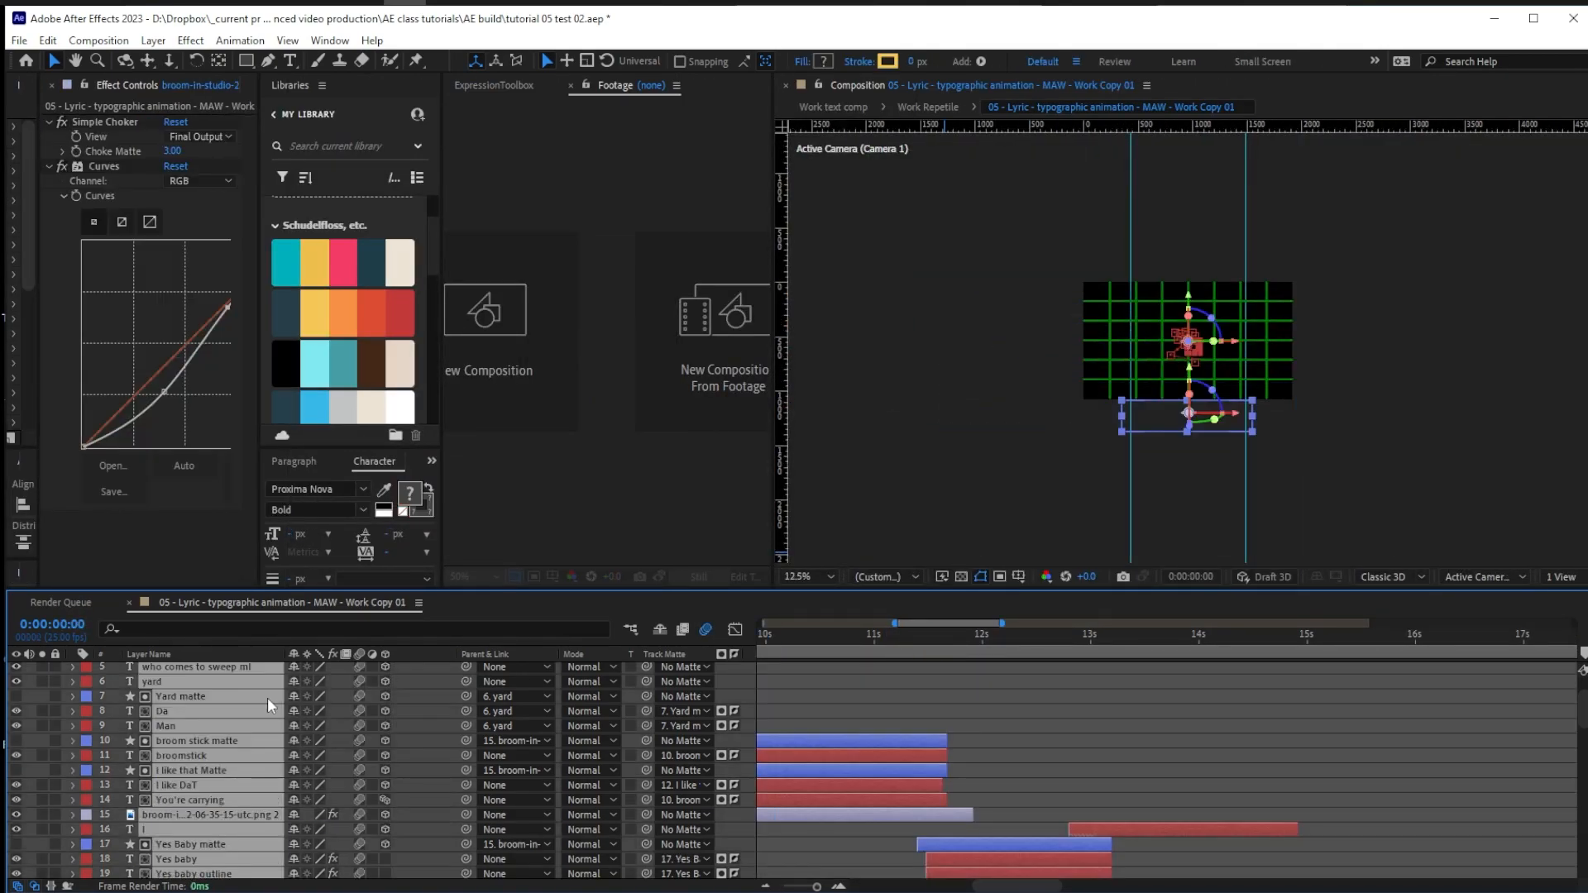
{"action": "left_click_drag", "start_coordinate": [1177, 637], "coordinate": [884, 650]}
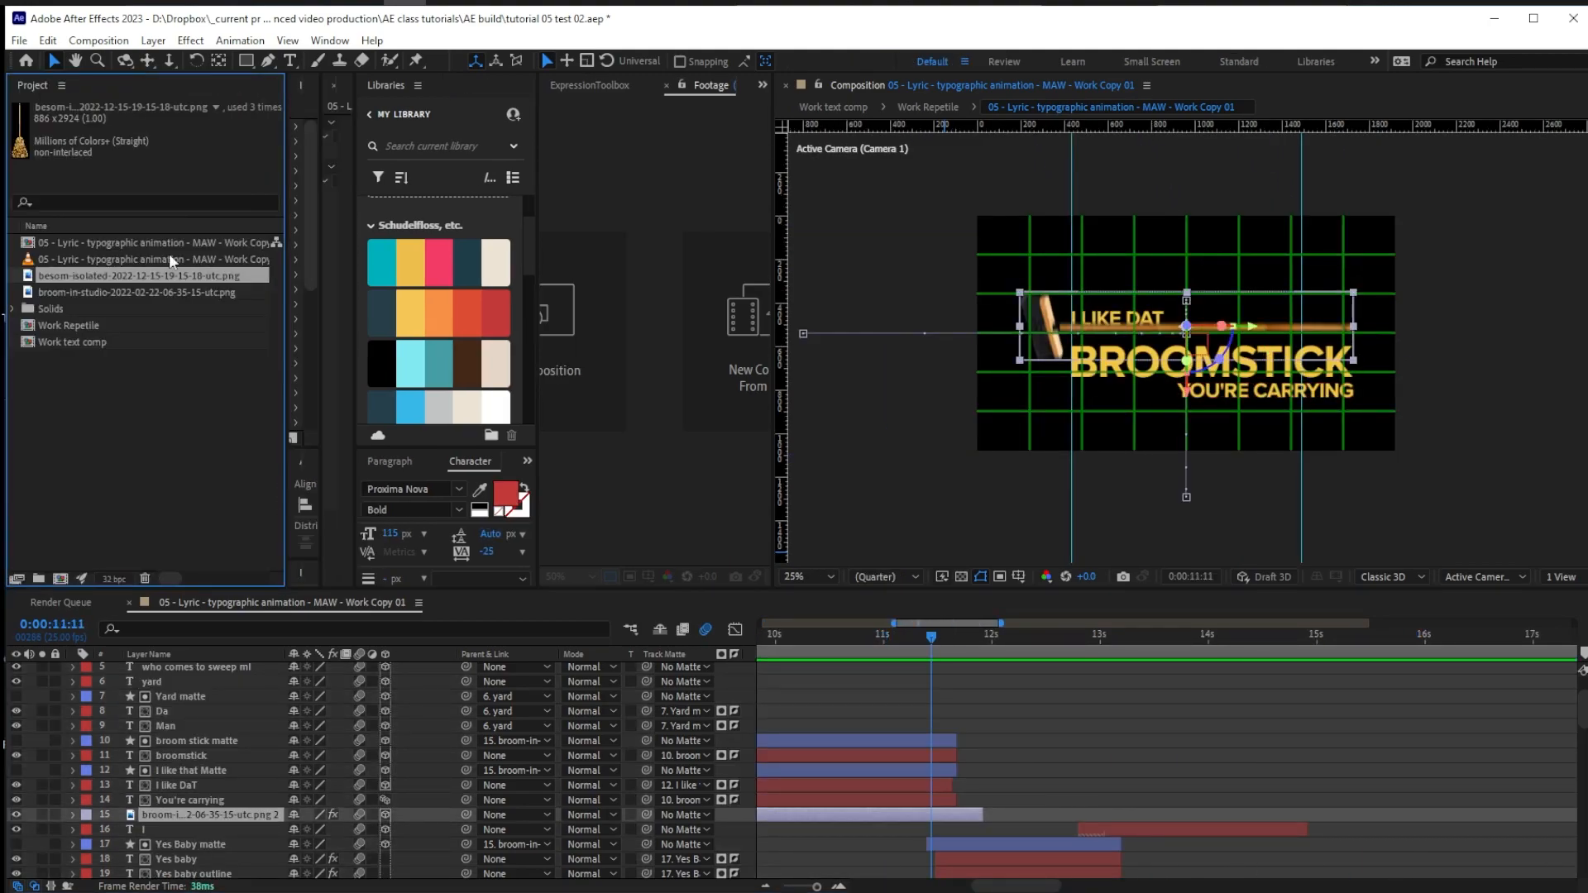
Keyframe the broom image's position from about 0:00:11:11 so it rises slightly and sweeps down over the lyrics
{"action": "left_click", "coordinate": [249, 741]}
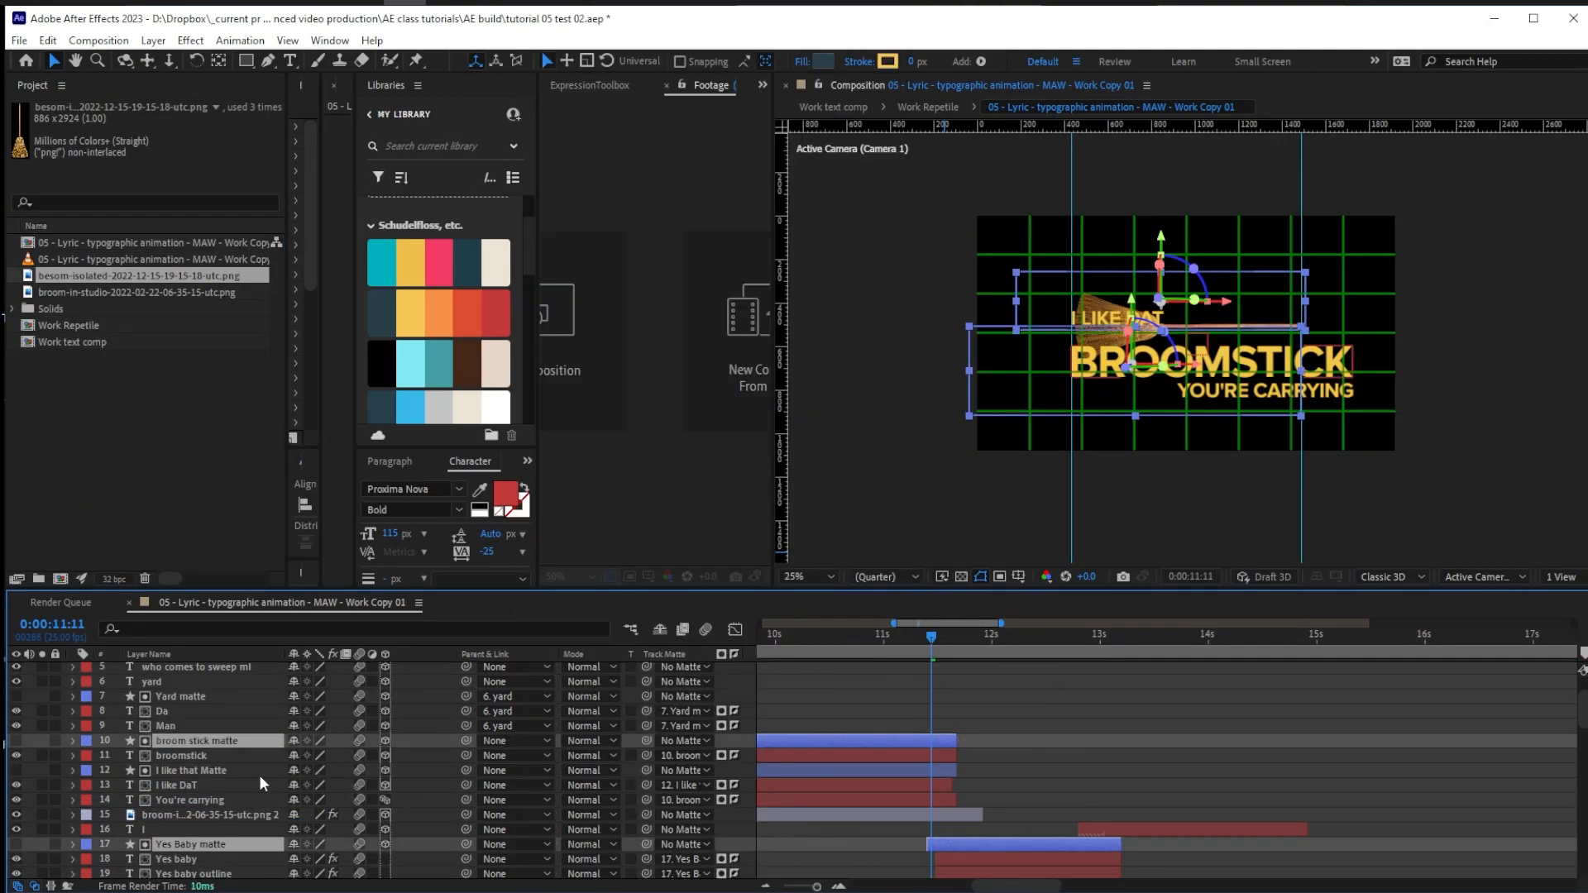
{"action": "left_click", "coordinate": [248, 814]}
{"action": "key", "text": "s"}
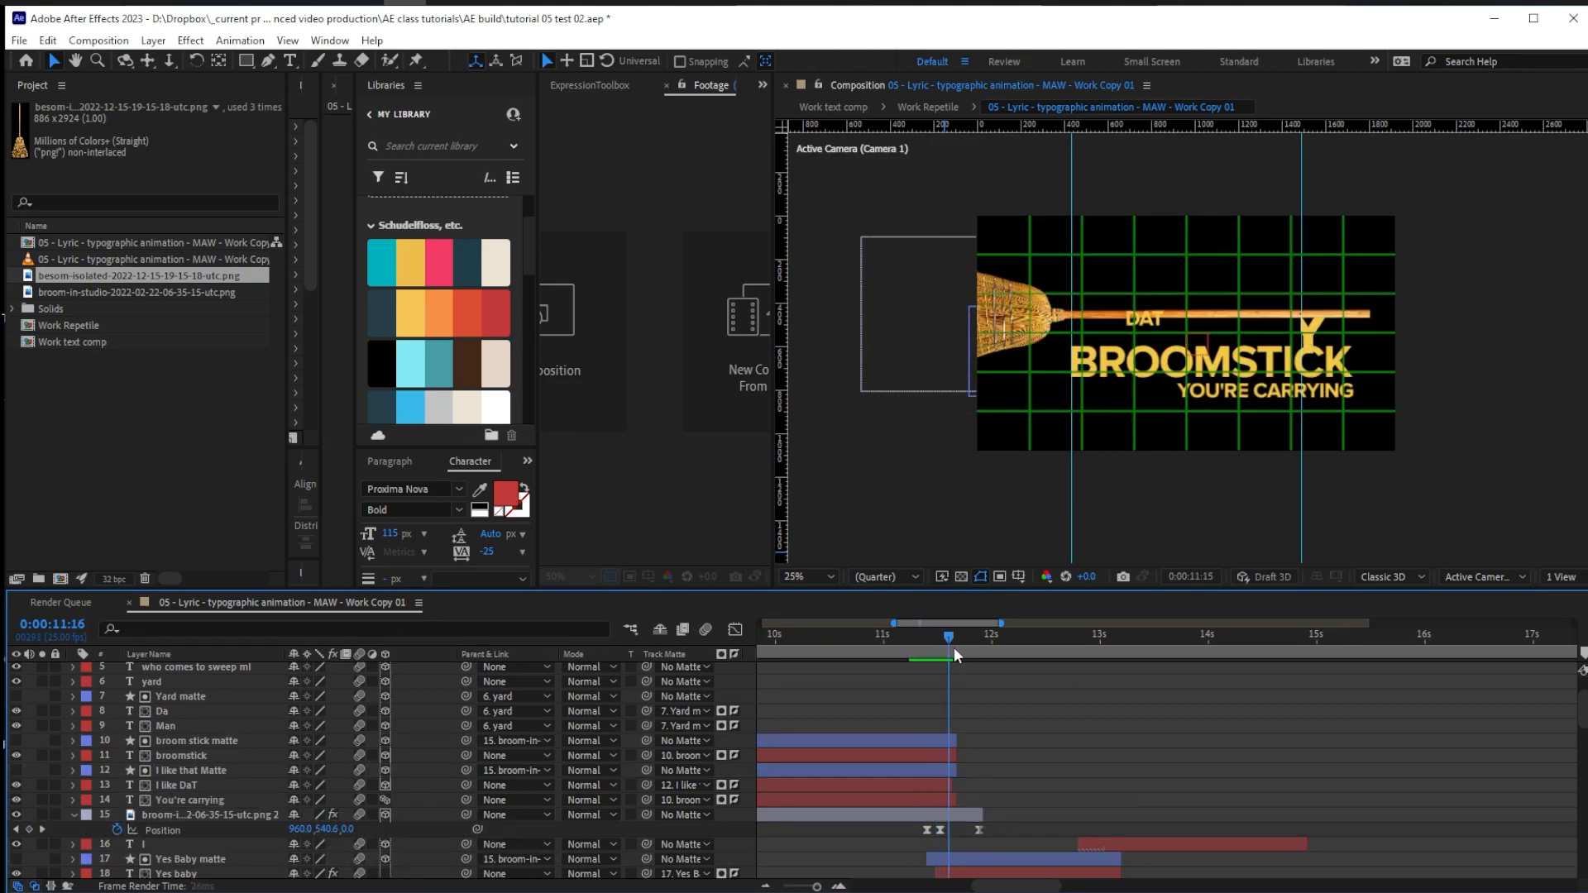
{"action": "left_click", "coordinate": [957, 656]}
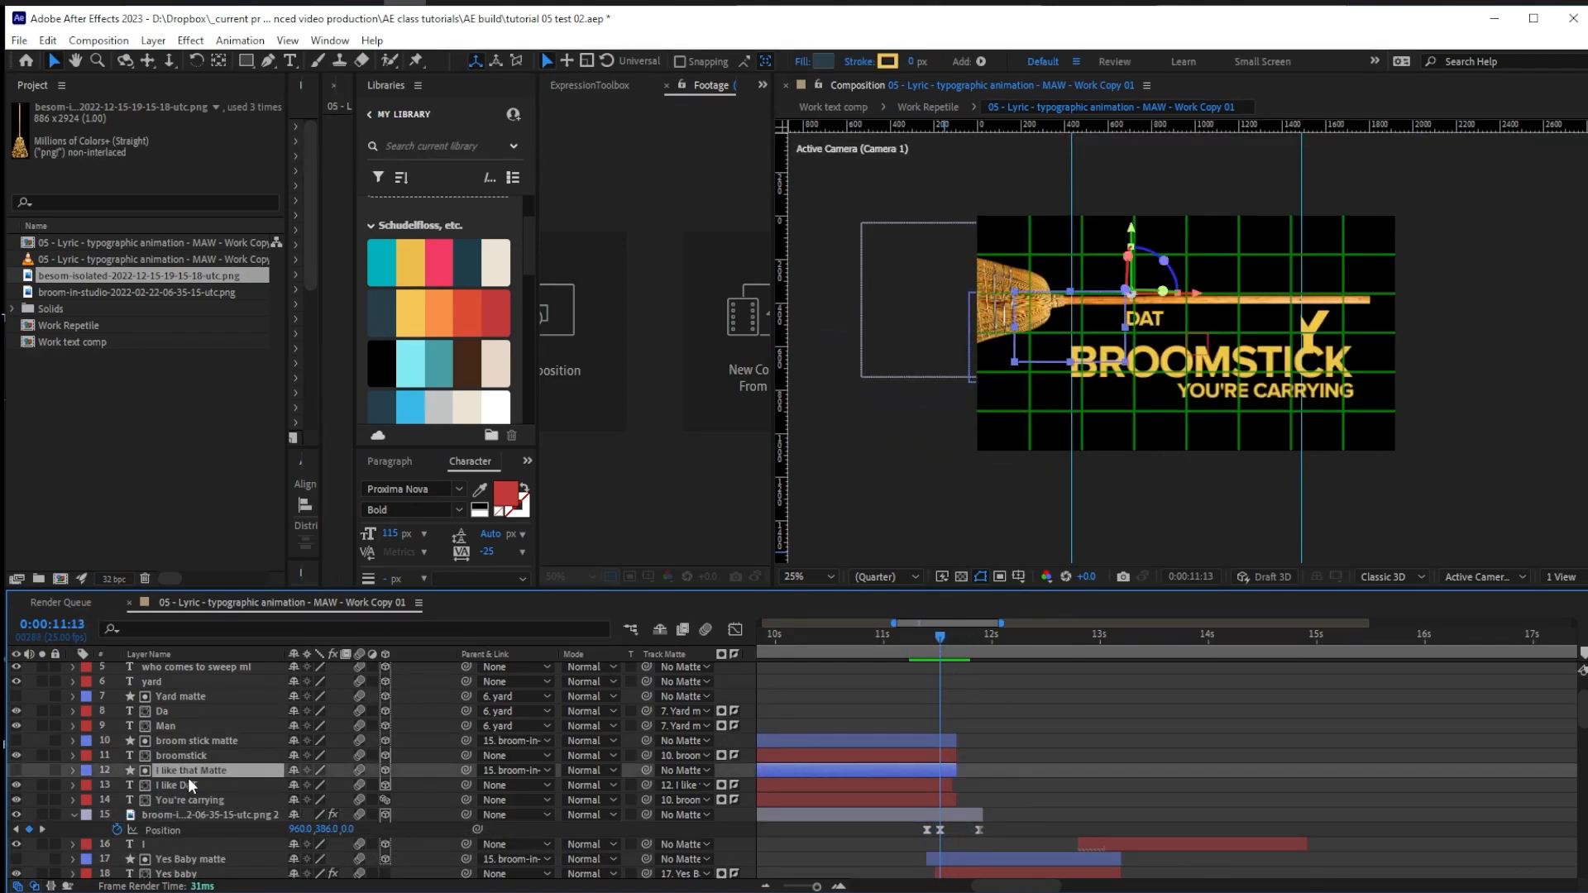
Select the "Yes baby" text and outline layers and scrub to 0:00:11:22 to check their reveal behind the broom
{"action": "left_click", "coordinate": [256, 860]}
{"action": "mouse_move", "coordinate": [957, 641]}
{"action": "left_mouse_down"}
{"action": "mouse_move", "coordinate": [943, 641]}
{"action": "mouse_move", "coordinate": [987, 648]}
{"action": "left_mouse_up"}
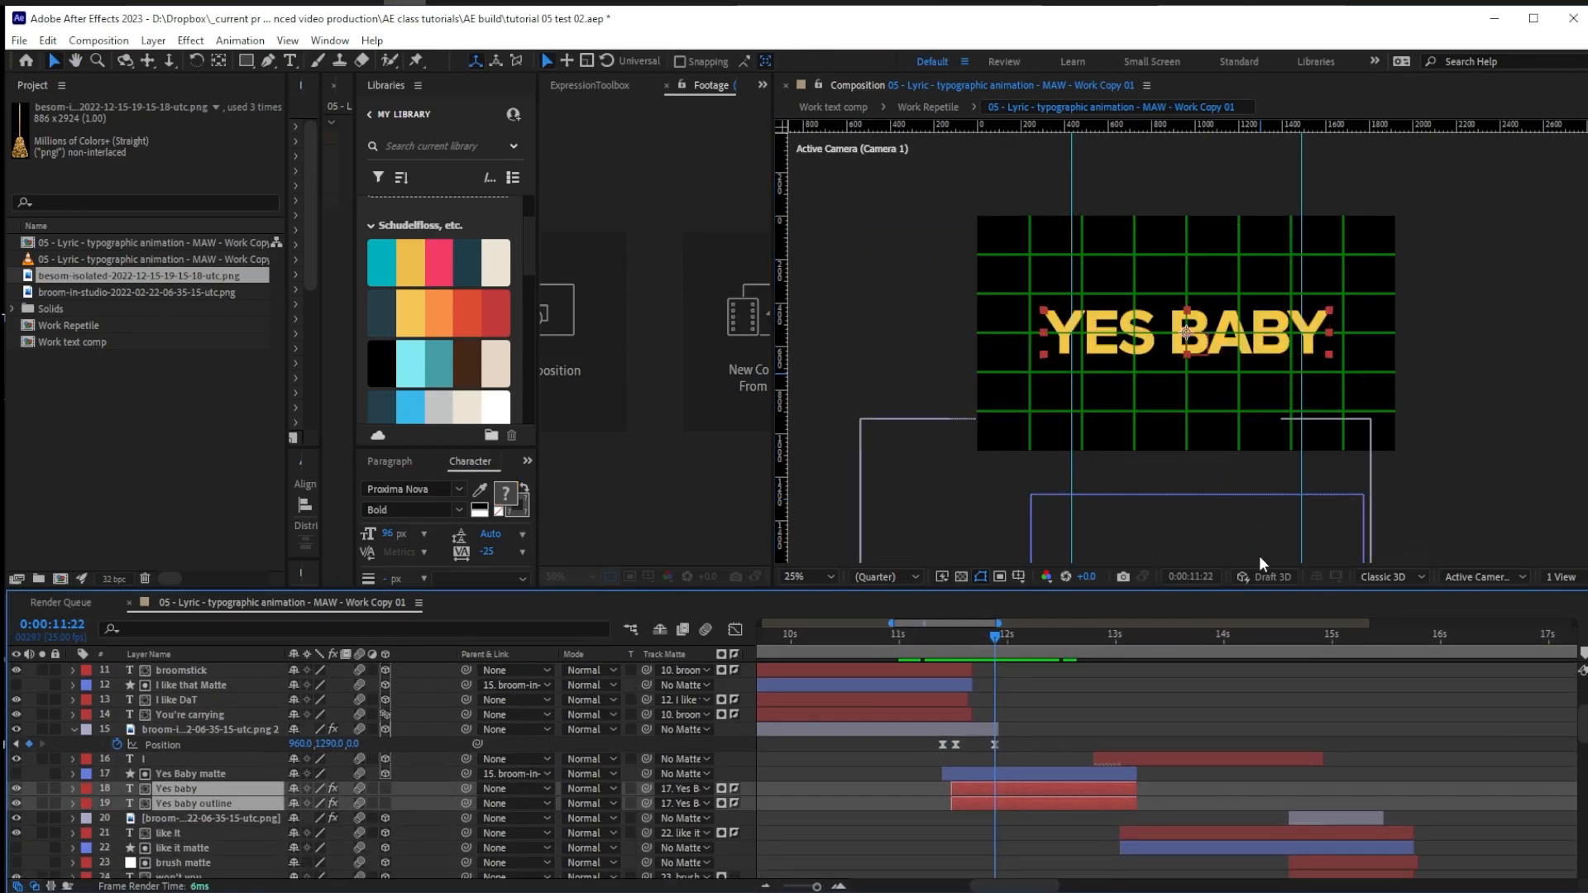
{"action": "left_click", "coordinate": [999, 611]}
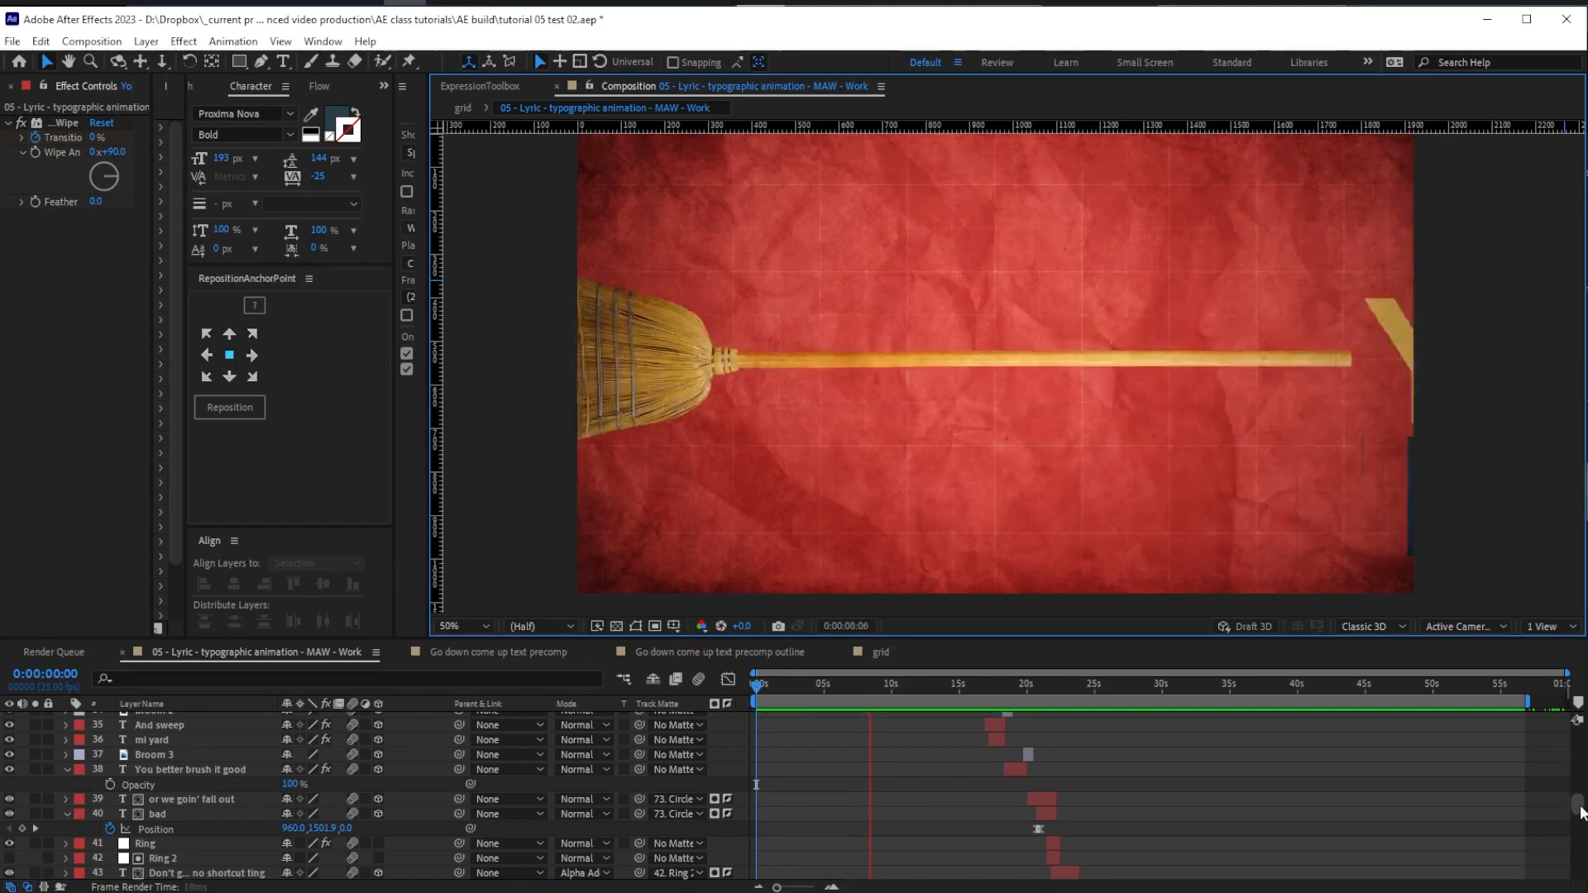
Review the full composition's layer stack, from the overlay texture and camera layers down to the background and audio layers
{"action": "left_click_drag", "start_coordinate": [1579, 804], "coordinate": [1578, 745]}
{"action": "scroll", "coordinate": [413, 794], "scroll_direction": "up", "scroll_amount": 2}
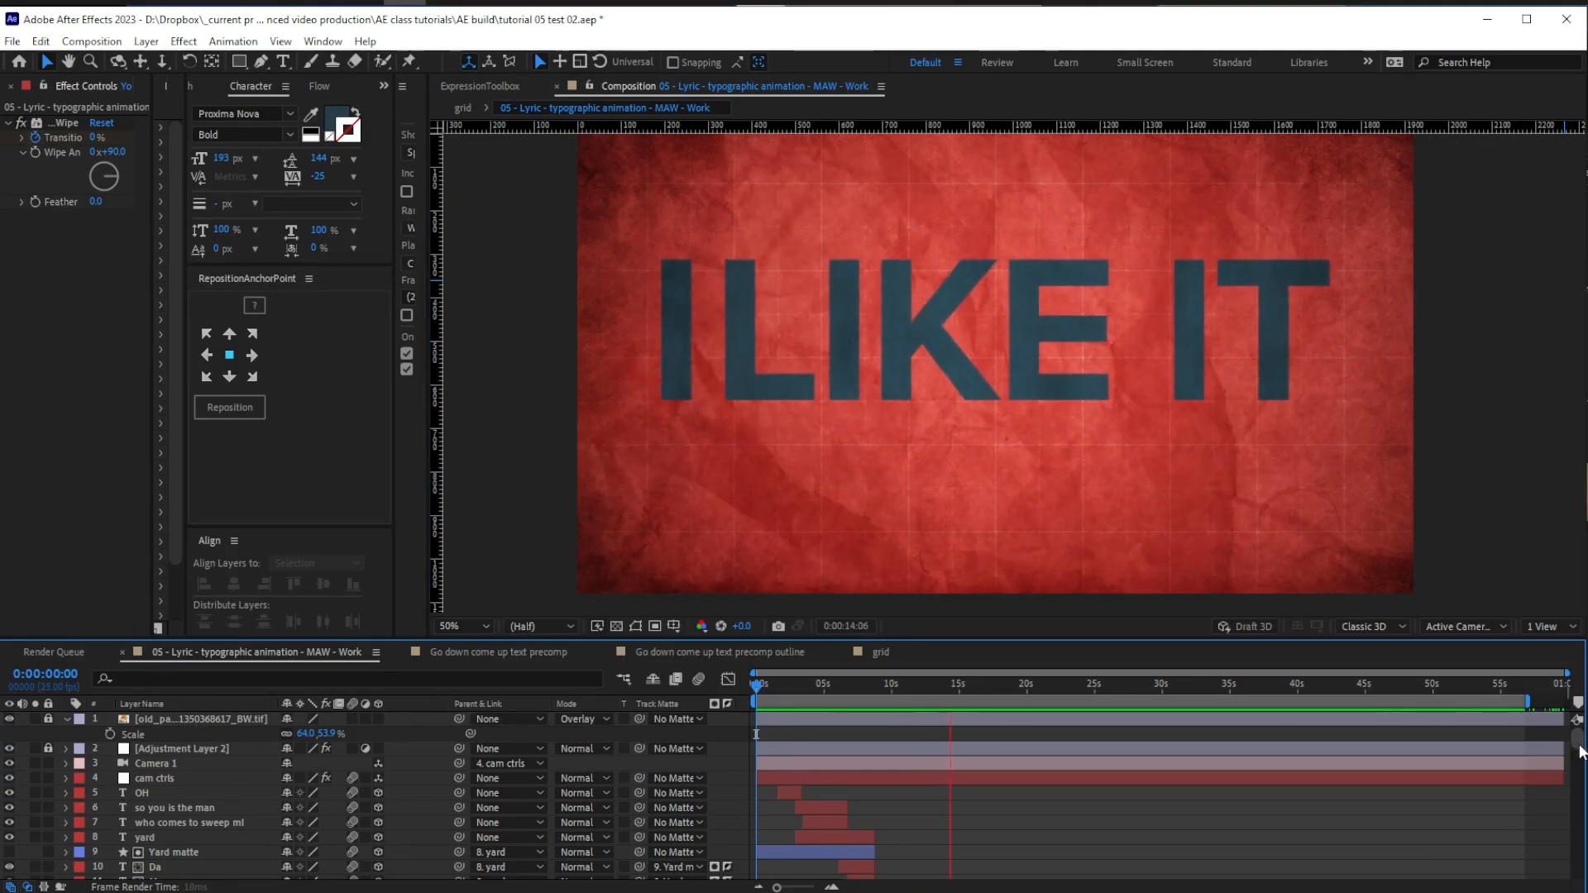
{"action": "left_click_drag", "start_coordinate": [1580, 744], "coordinate": [1580, 872]}
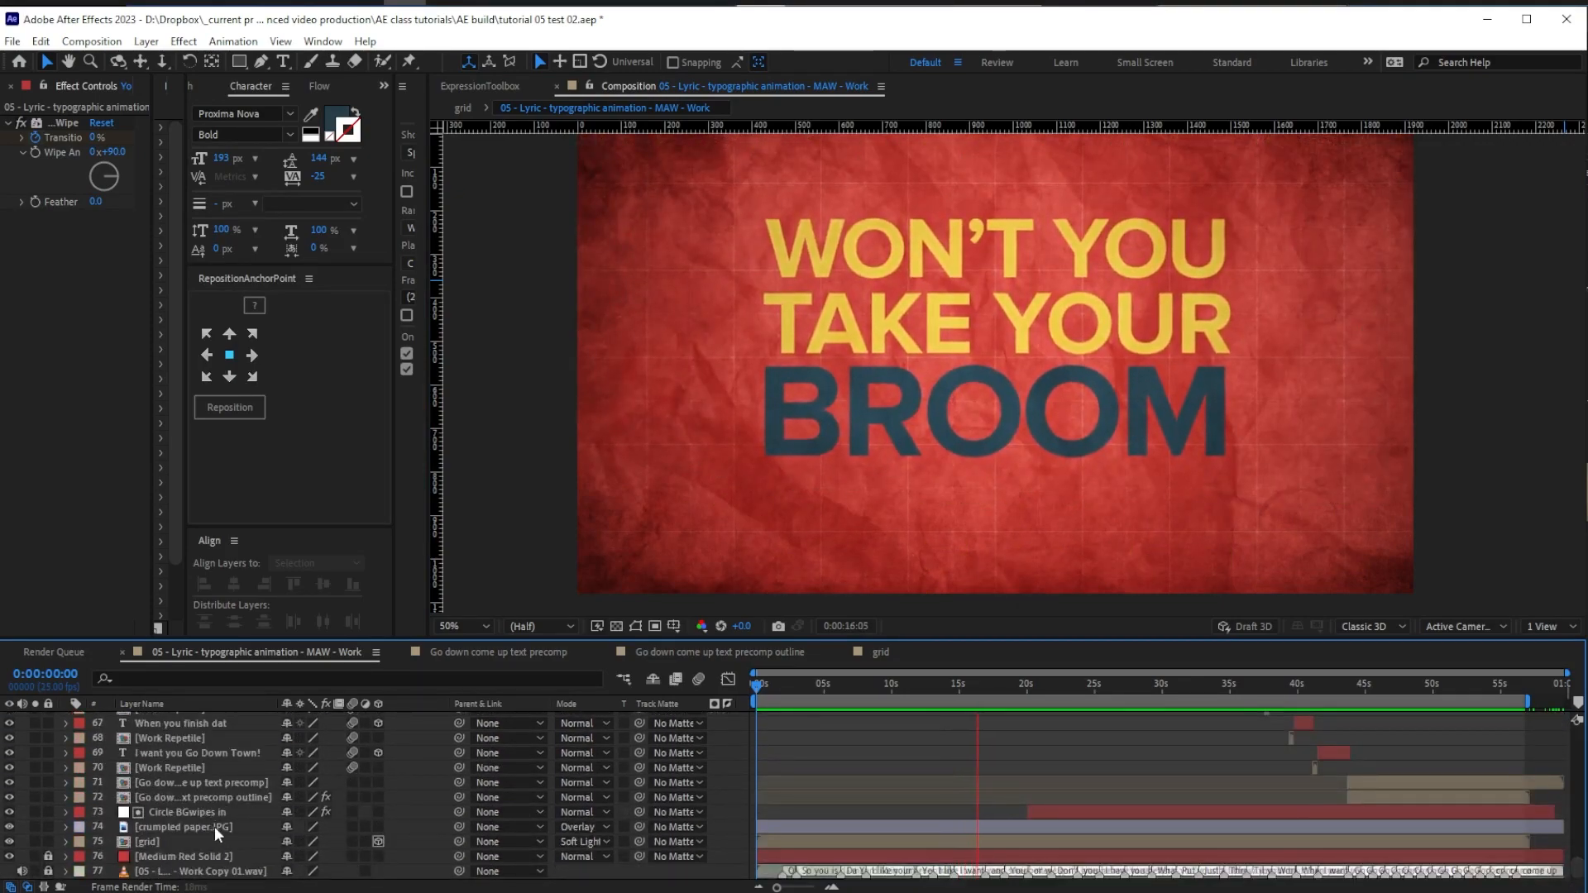